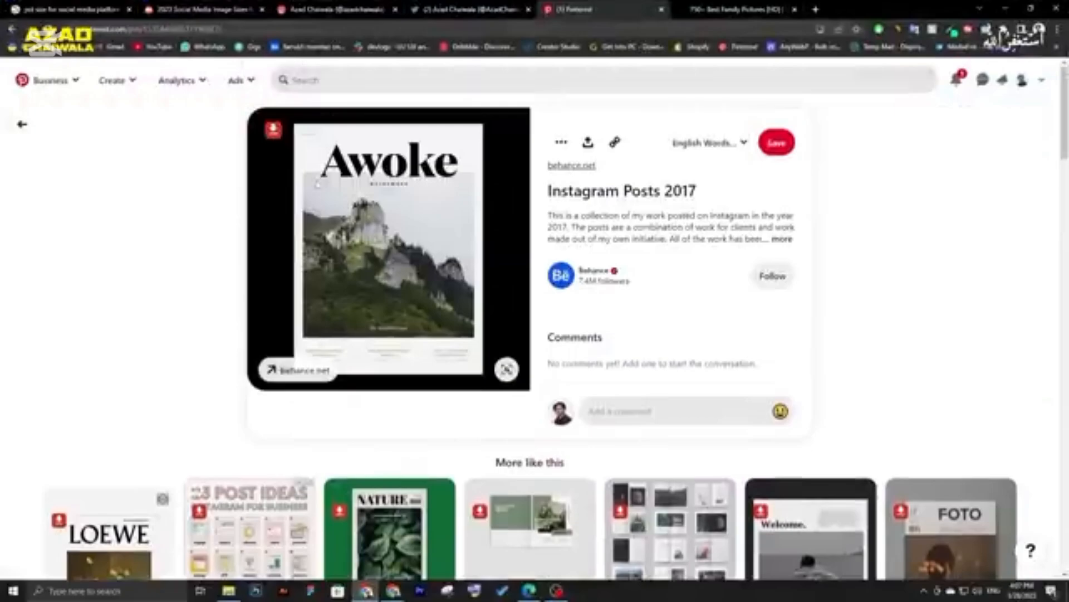
- Browse the related magazine cover pins for a layout reference and open the "Room Planting" flyer pin
scroll(150, 167, "down", 5)
scroll(150, 167, "down", 3)
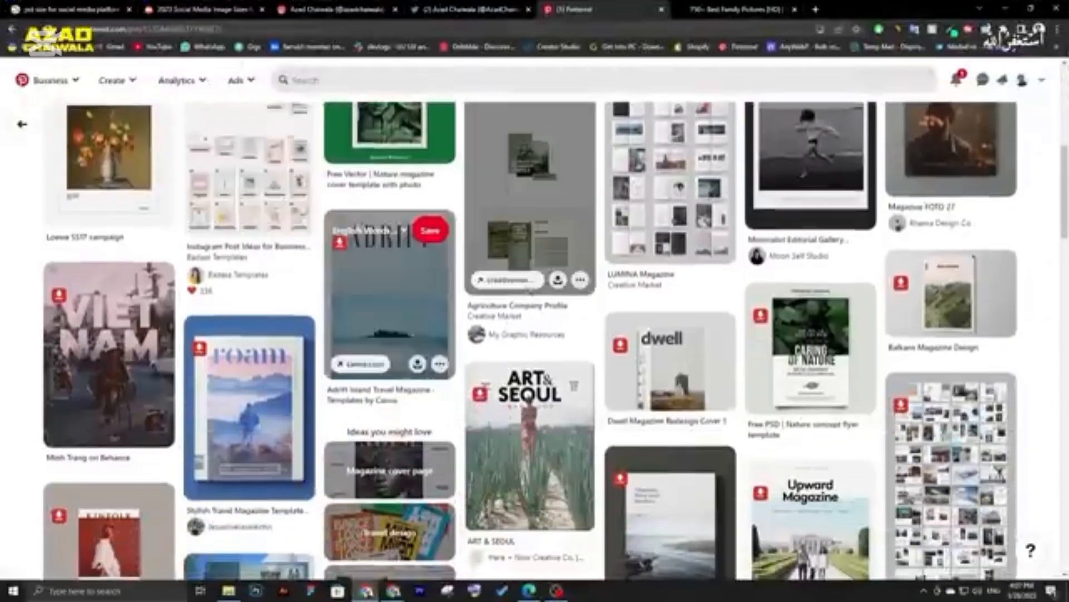
scroll(392, 280, "down", 2)
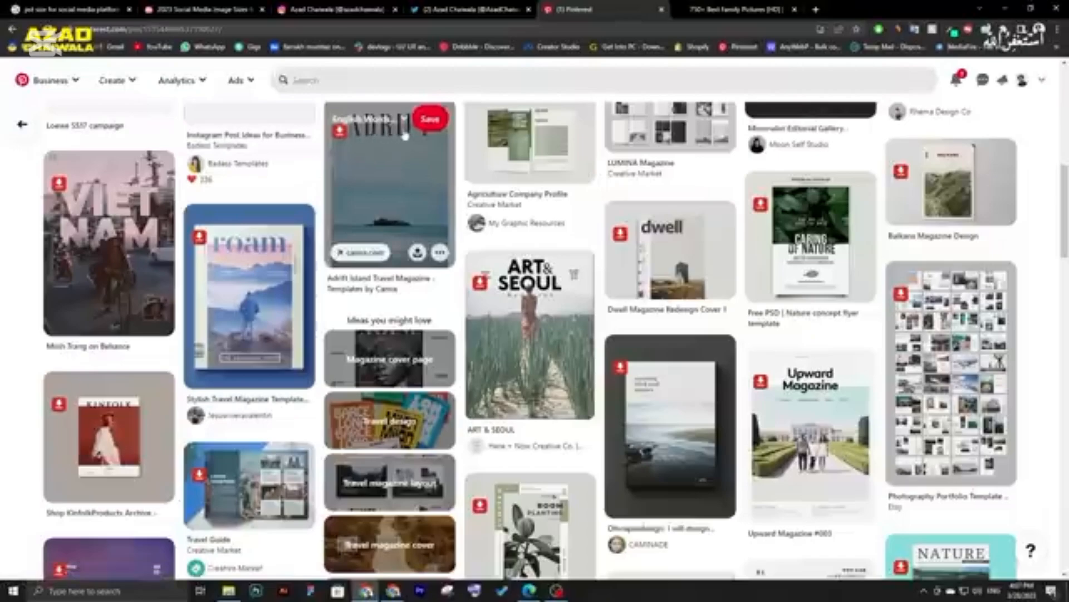
scroll(405, 135, "down", 4)
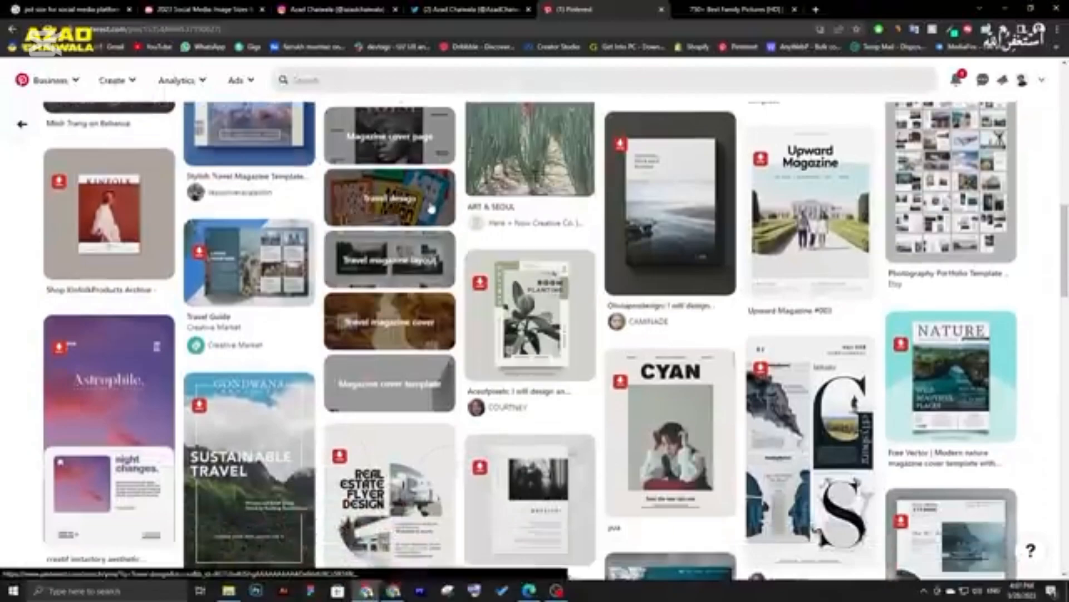
left_click(530, 298)
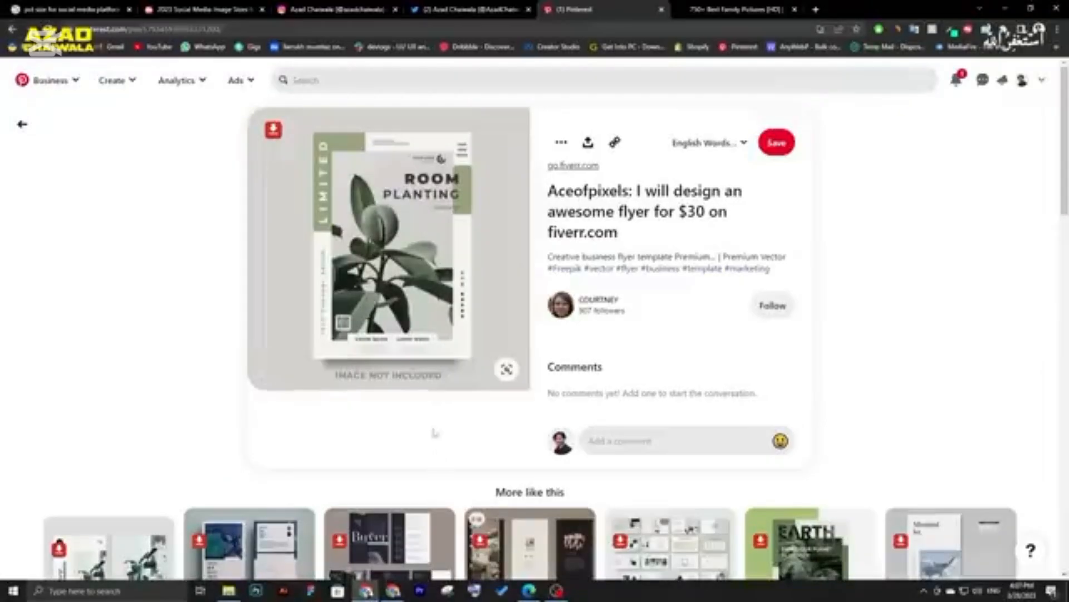
- Switch to Canva and create a blank Poster design
left_click(394, 596)
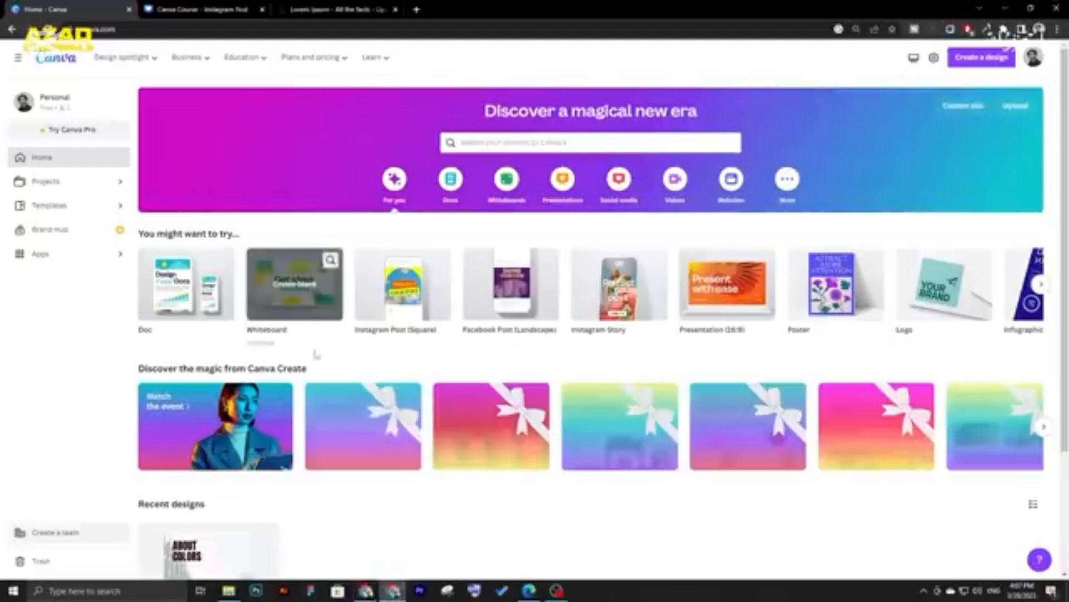
left_click(393, 595)
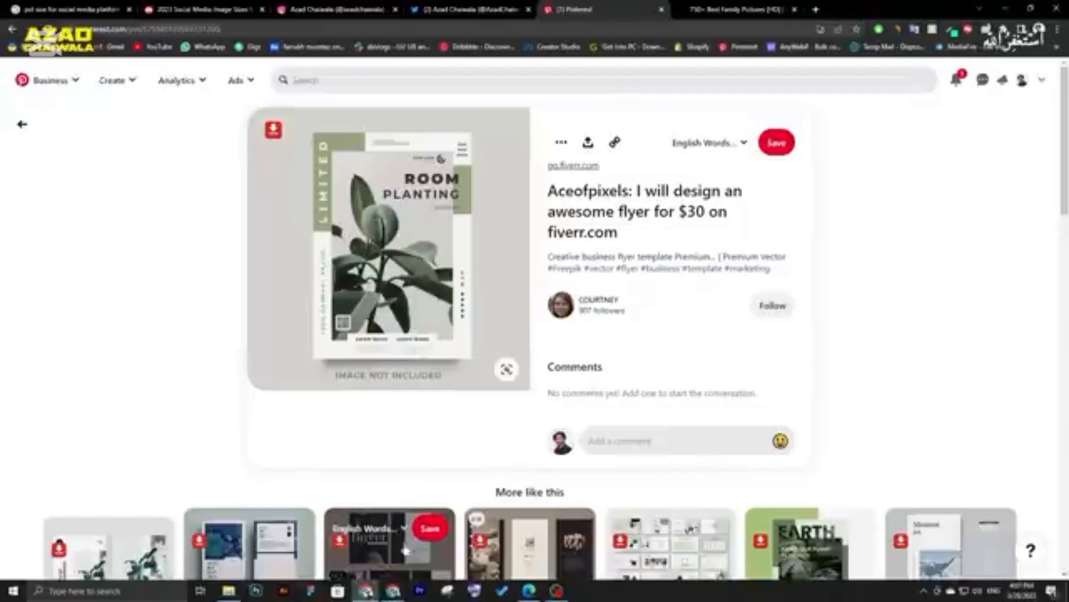
left_click(393, 592)
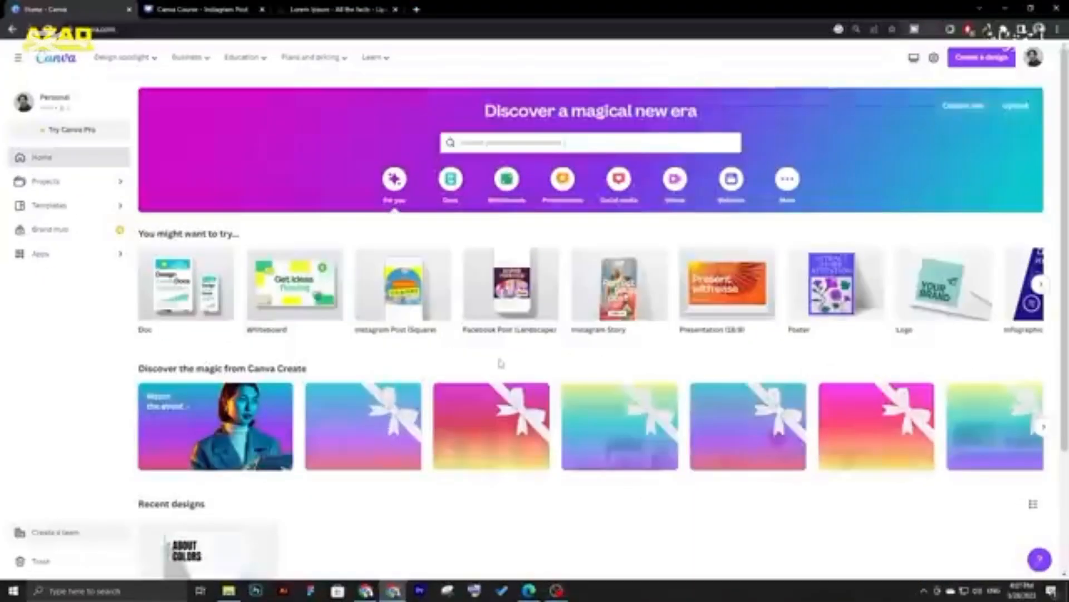
mouse_move(848, 294)
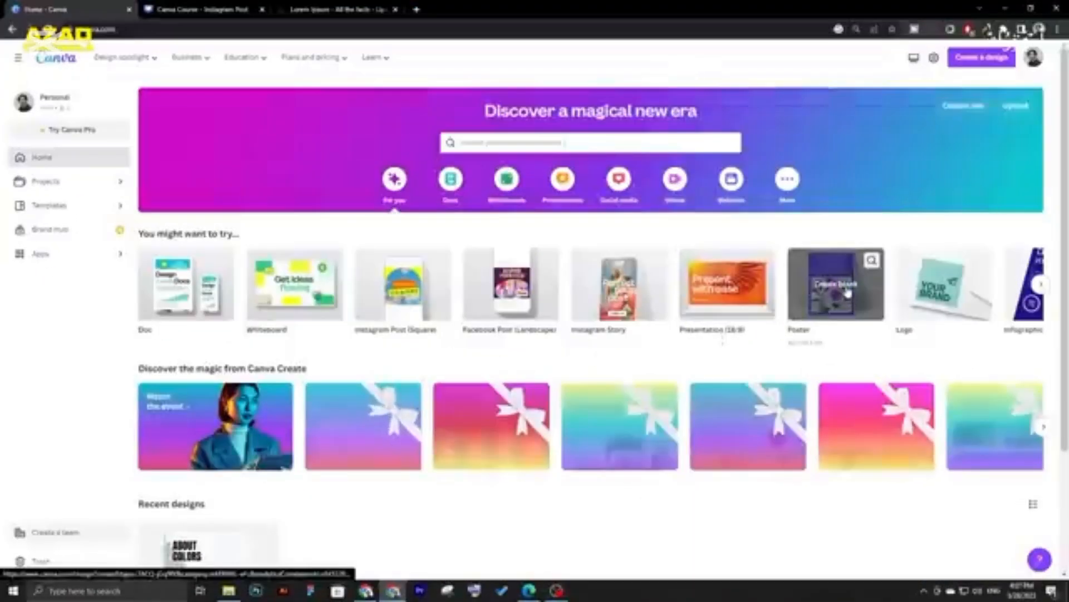
left_click(848, 293)
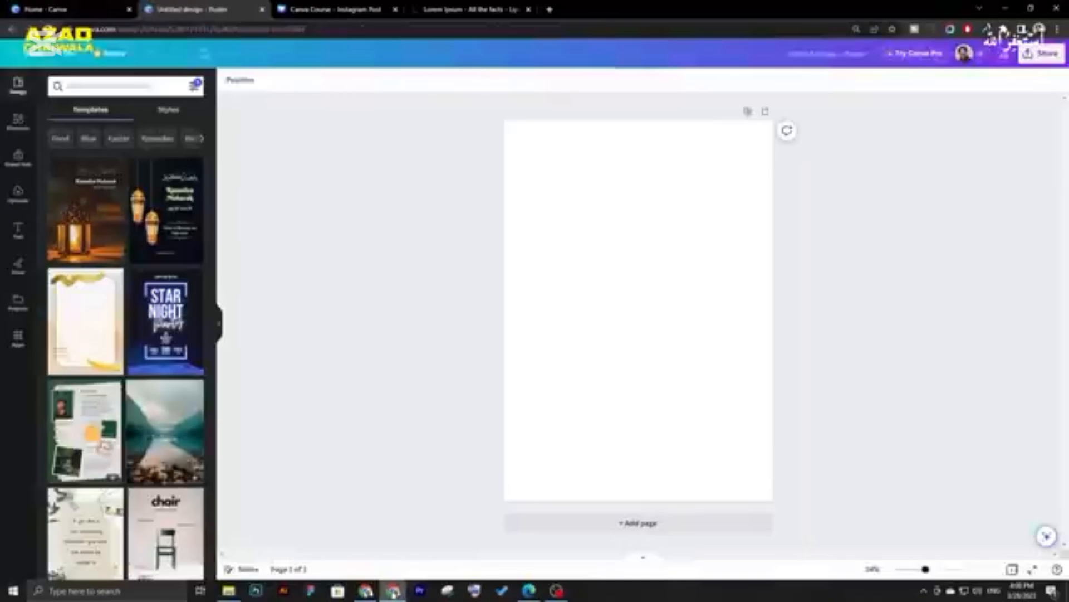
- Examine the "Room Planting" flyer reference on Pinterest and return to the blank poster in Canva
left_click(394, 593)
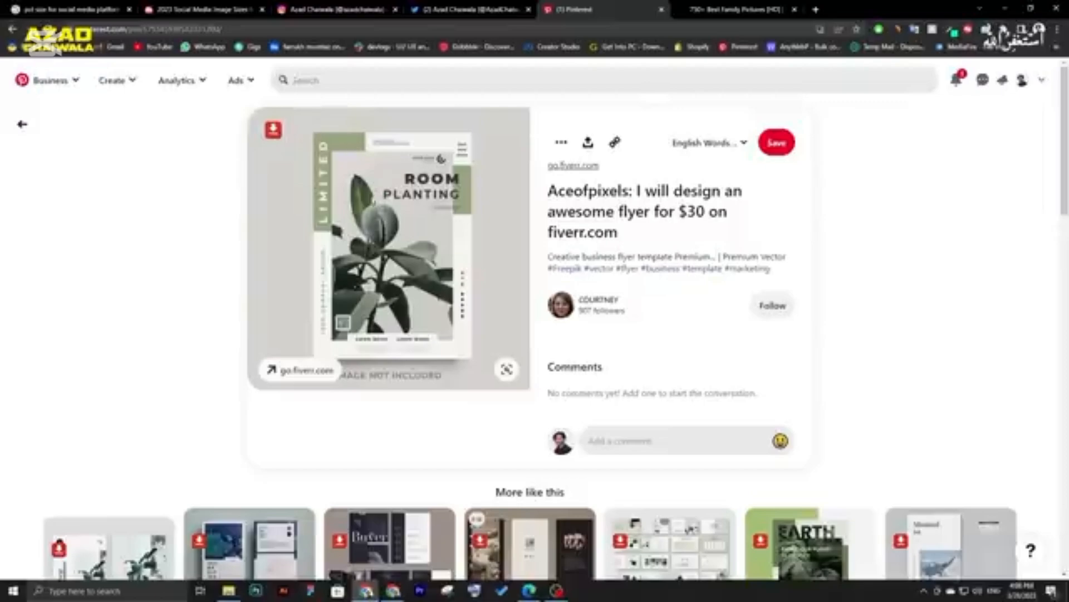
left_click(378, 590)
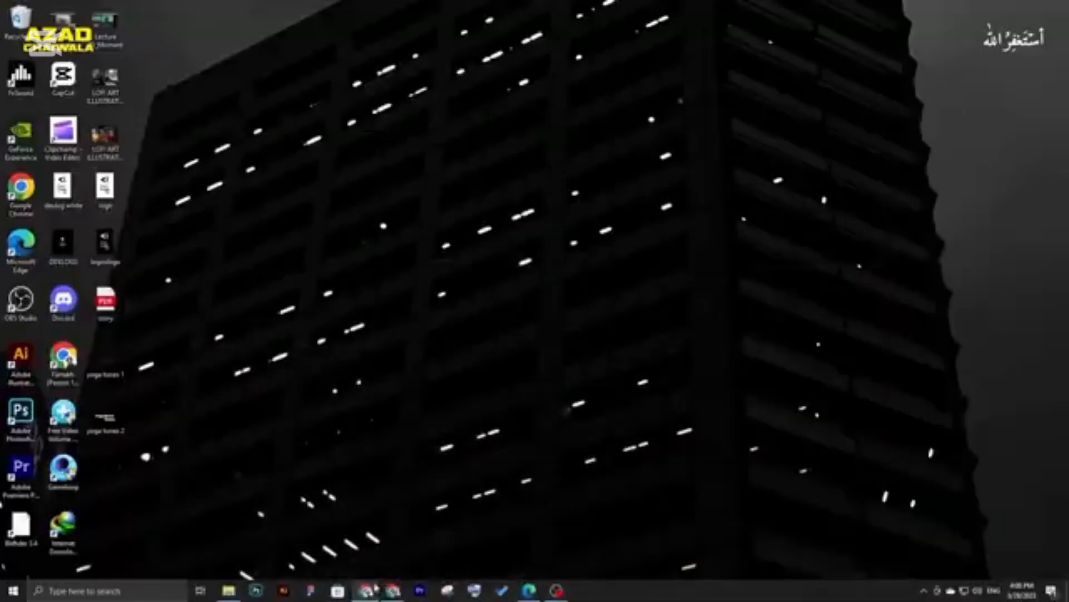
left_click(368, 590)
left_click(393, 591)
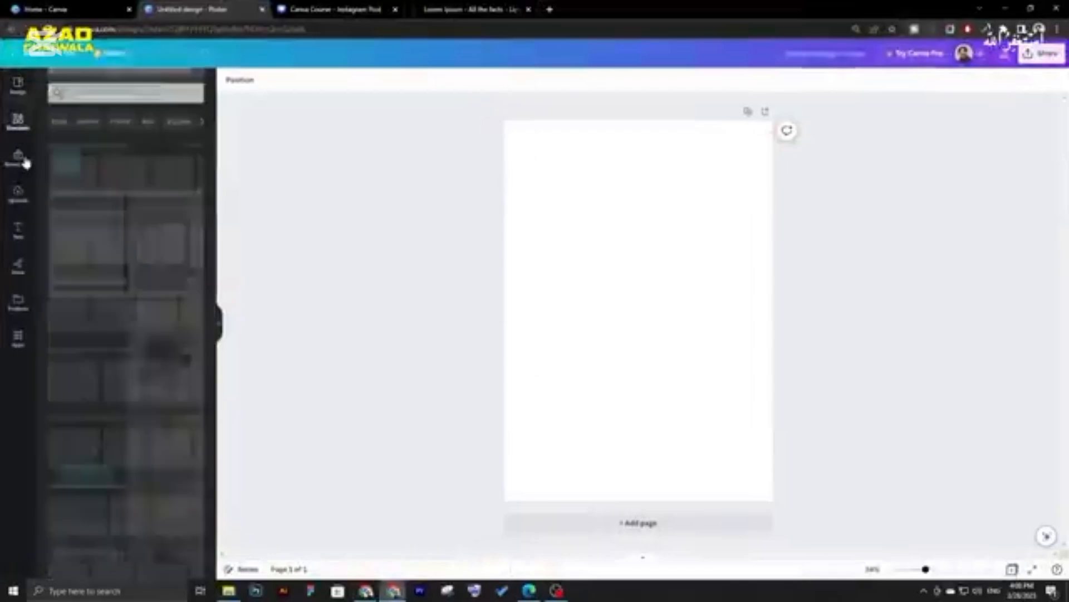
- Search the design elements for "plant" and limit the results to photos
scroll(112, 266, "down", 6)
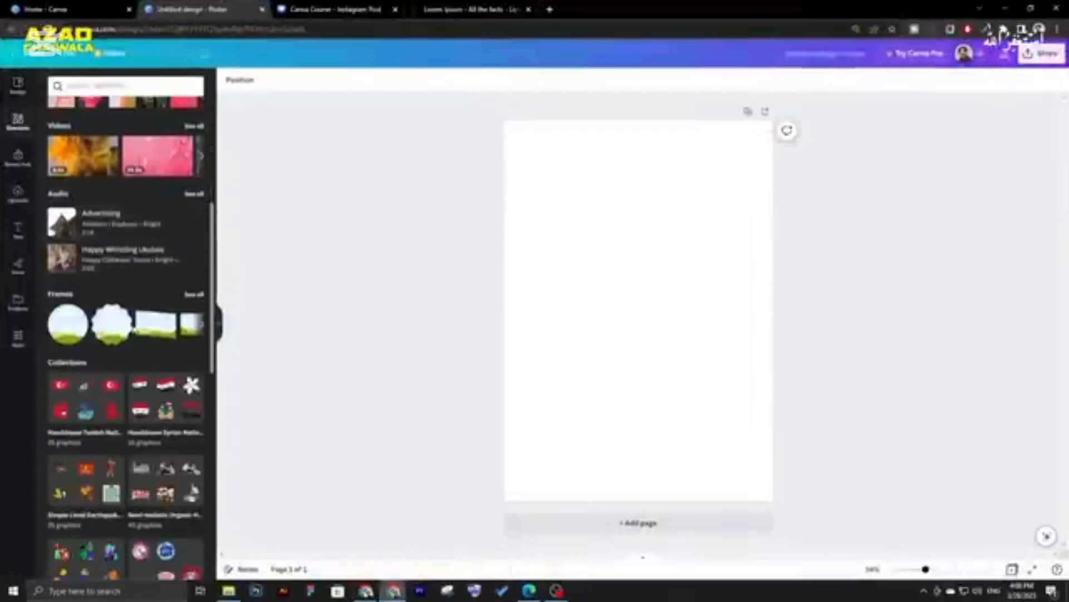
scroll(110, 358, "up", 6)
left_click(106, 85)
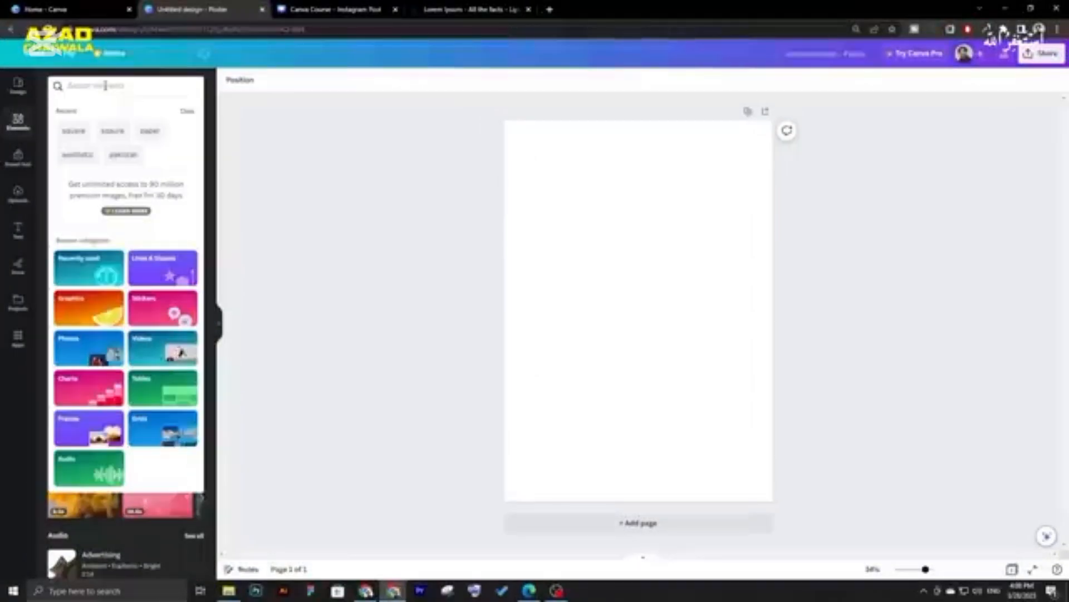
type("plant")
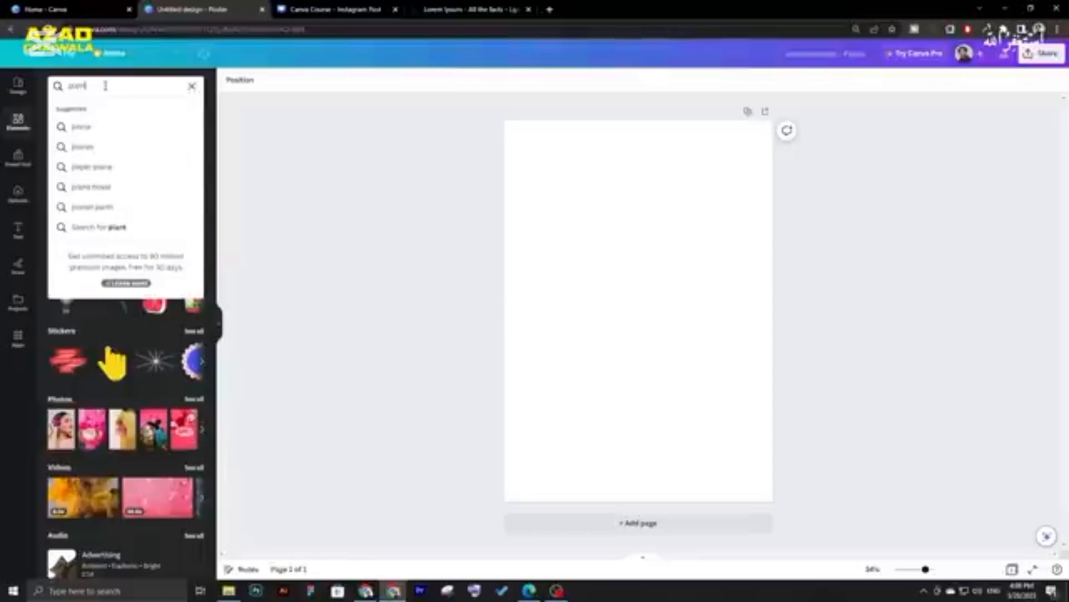
key("Return")
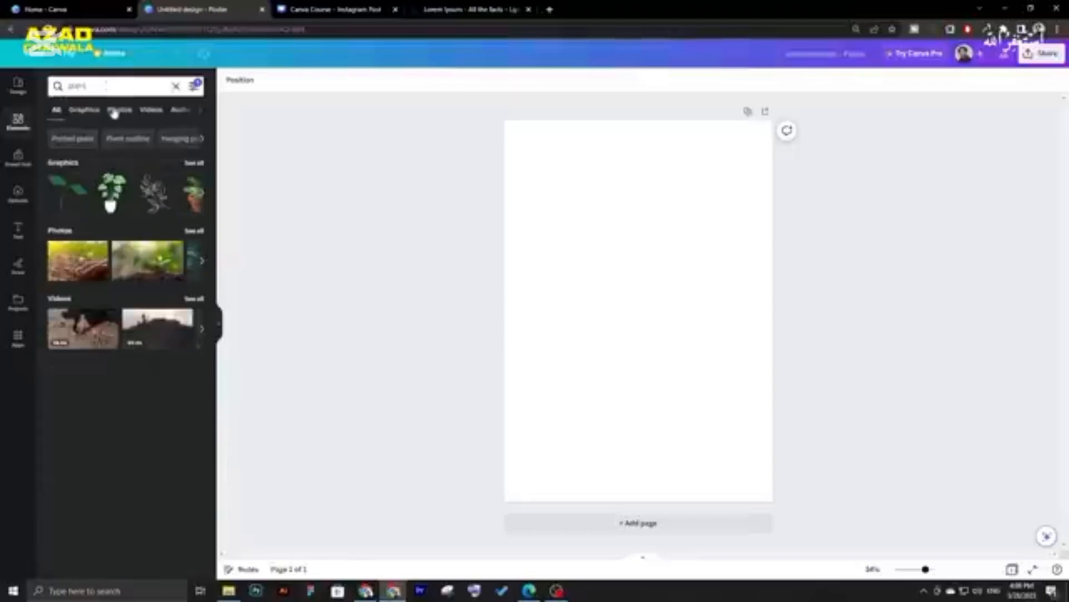
left_click(115, 111)
- Add the photo of the tall snake plant in a terracotta pot to the poster page and deselect it
scroll(130, 225, "down", 3)
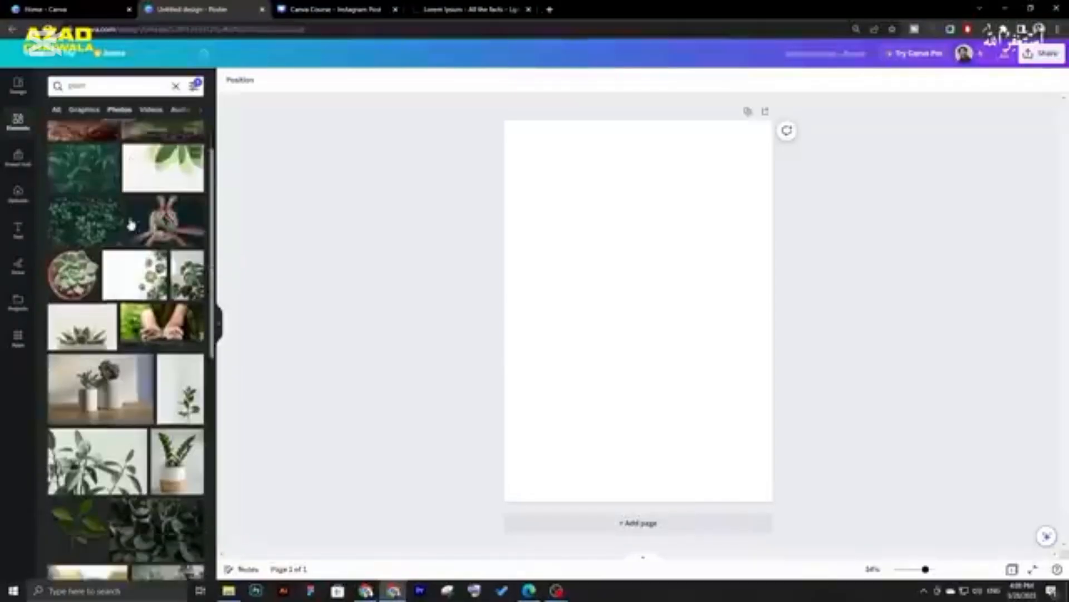
scroll(131, 224, "down", 3)
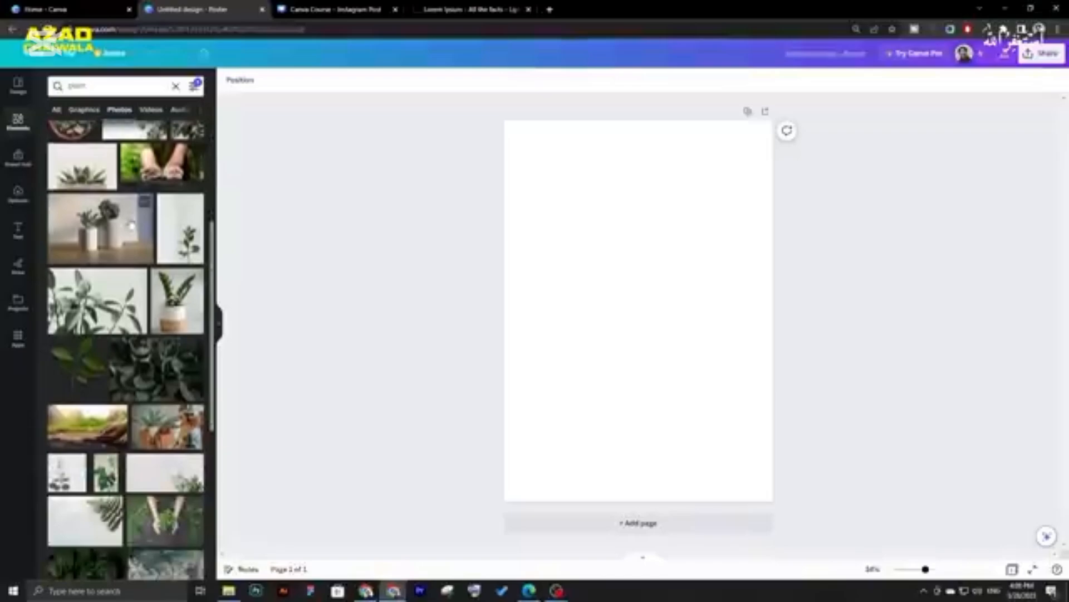
scroll(131, 225, "down", 6)
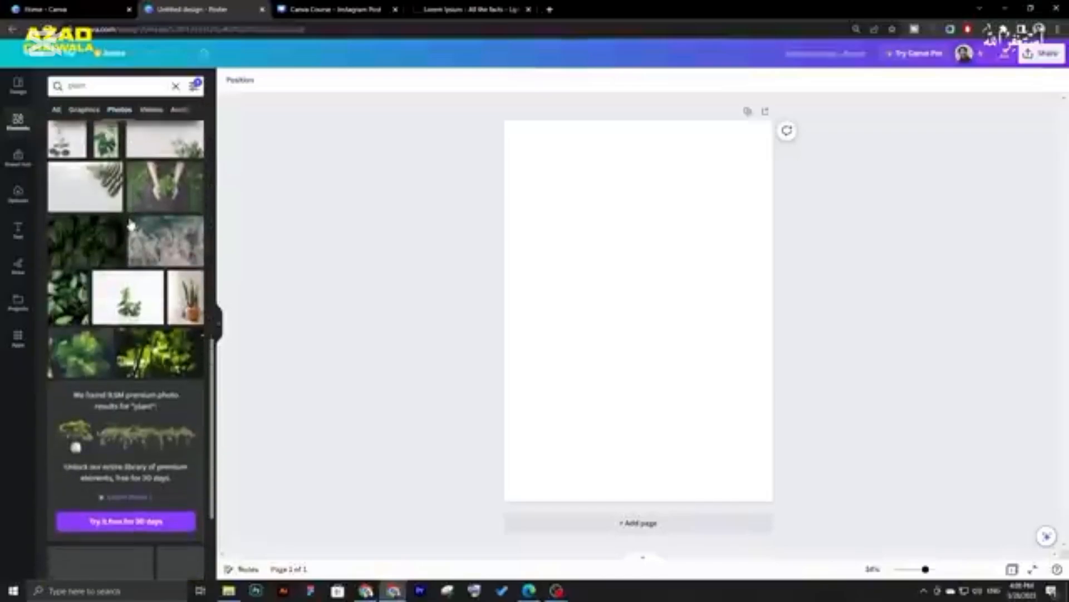
left_click(186, 297)
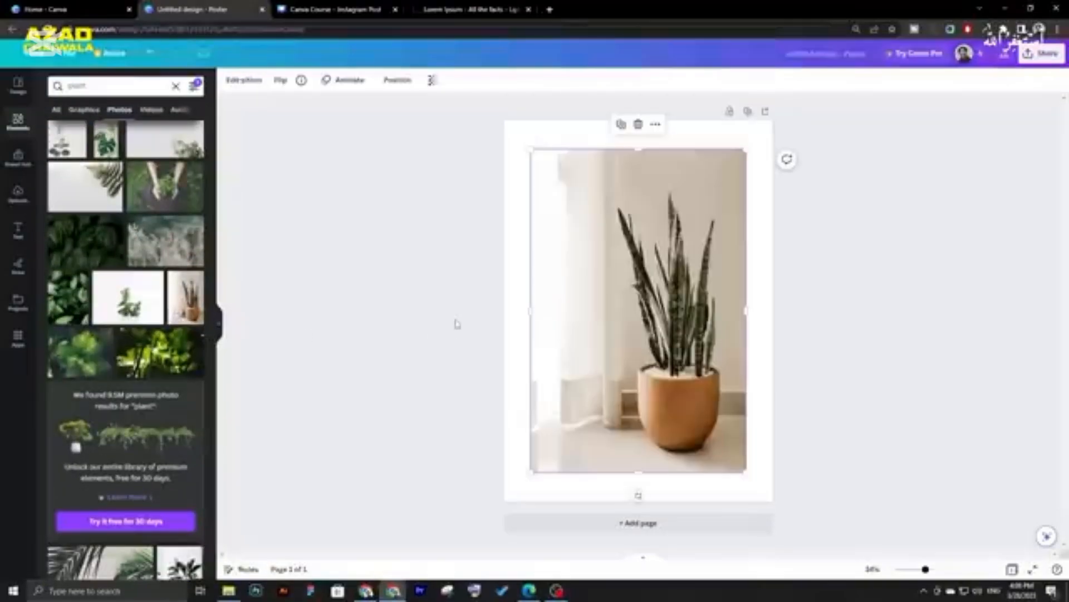
left_click(444, 278)
left_click(630, 268)
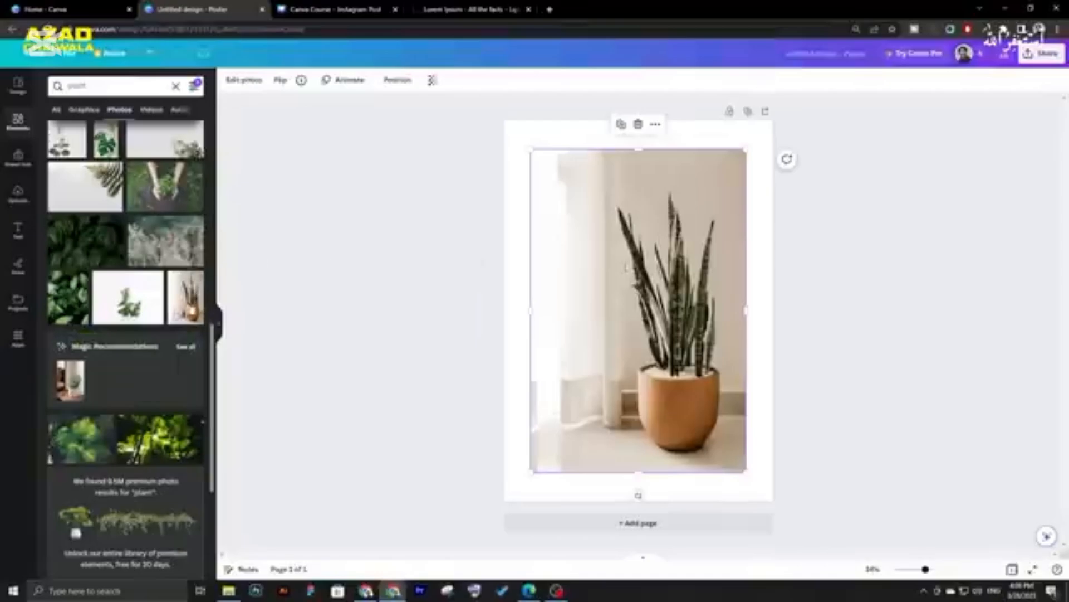
left_click(363, 311)
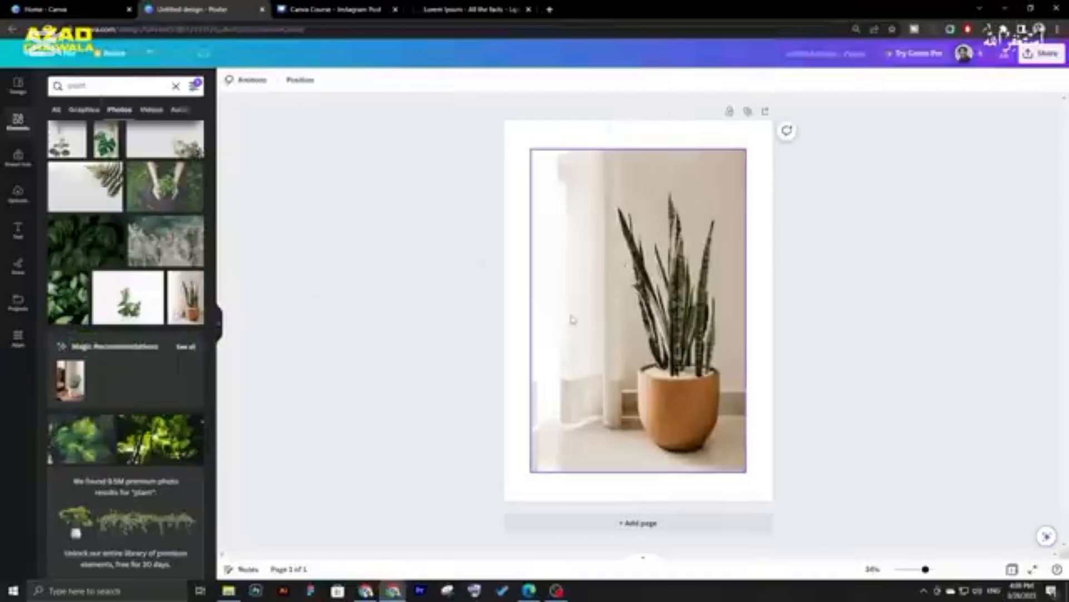
left_click(568, 318)
left_click(451, 419)
- Compare the poster with the "Room Planting" flyer layout on Pinterest and return to Canva
key("alt+Tab")
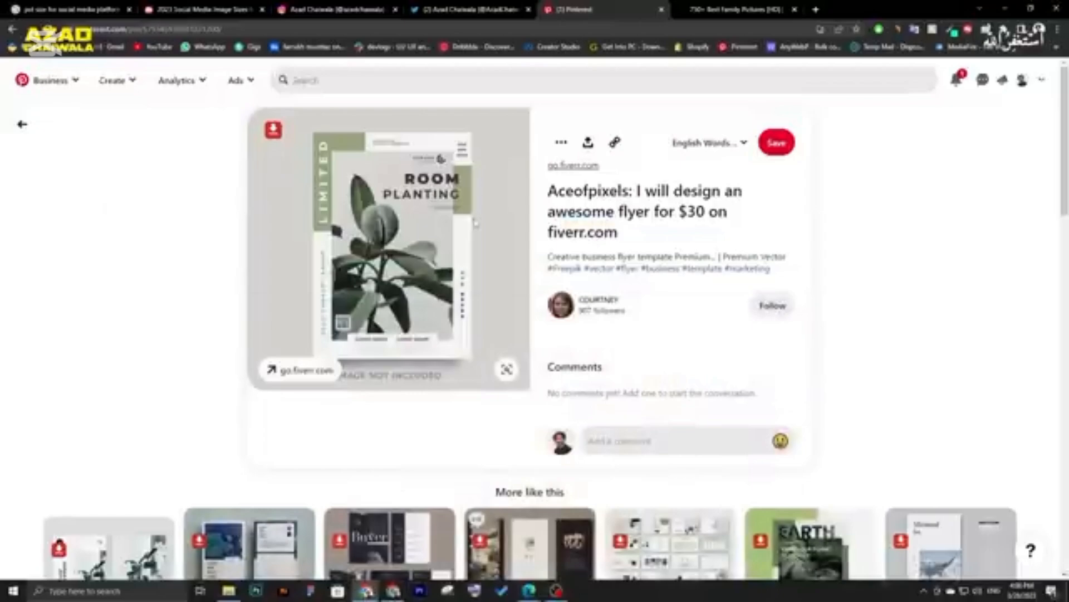
left_click(362, 589)
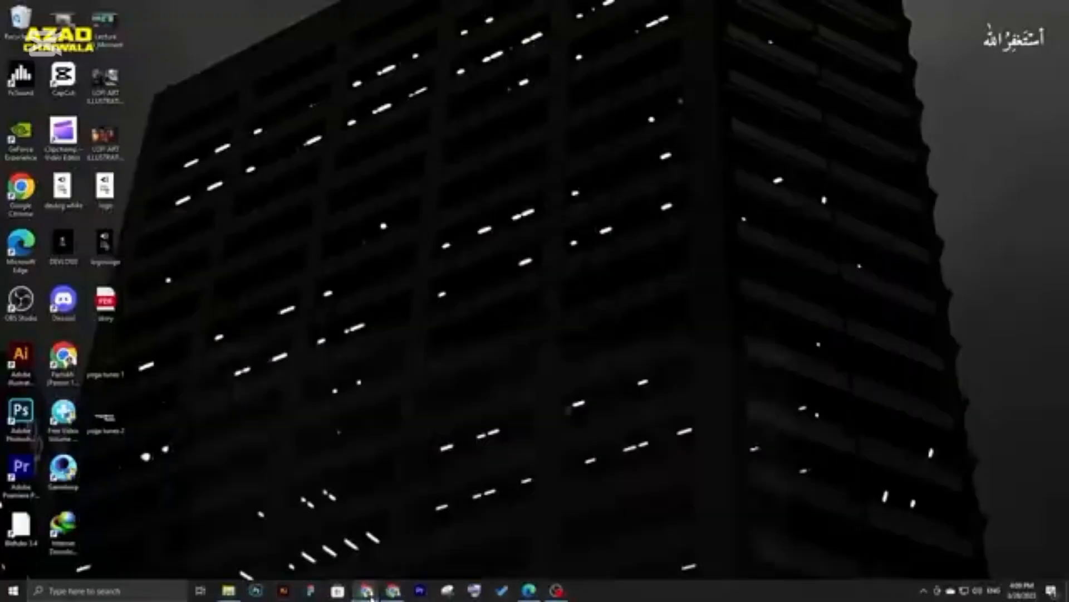
left_click(362, 588)
key("alt+Tab")
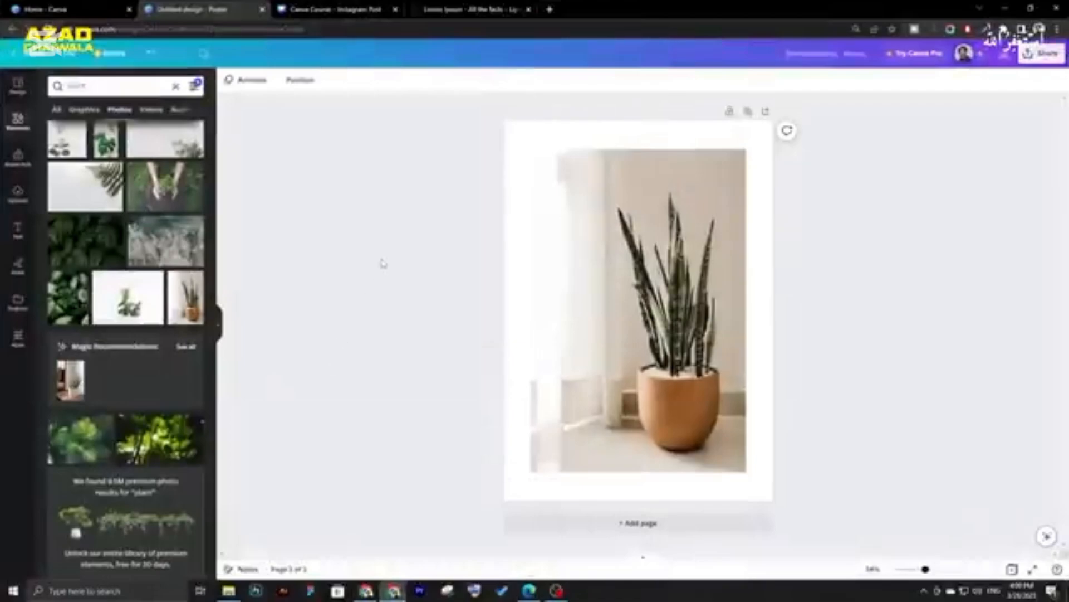
- Add a square shape from the lines and shapes collection to the poster
left_click(25, 132)
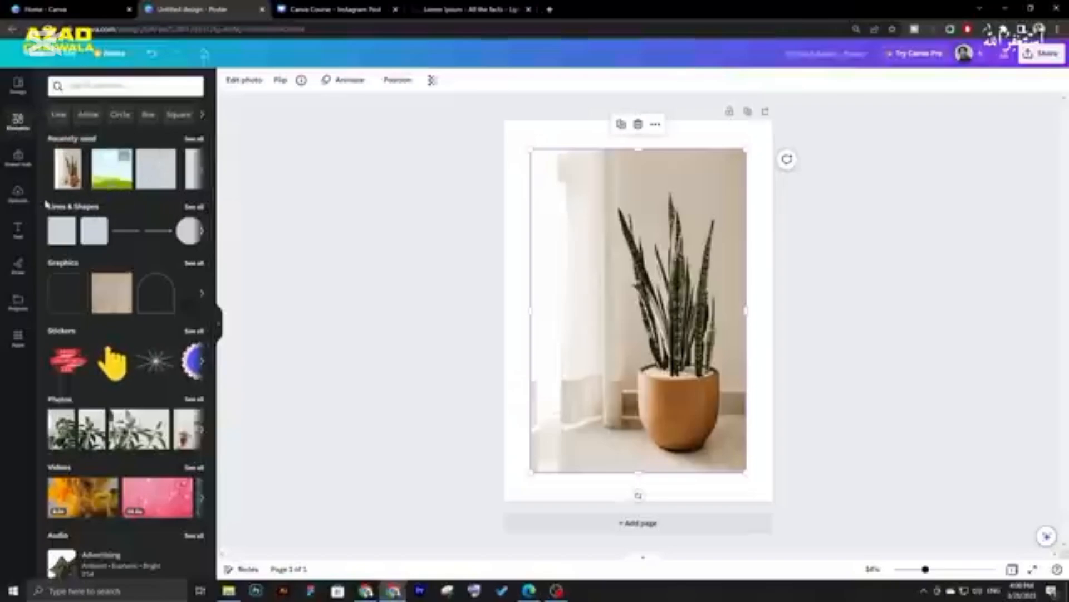
left_click(194, 206)
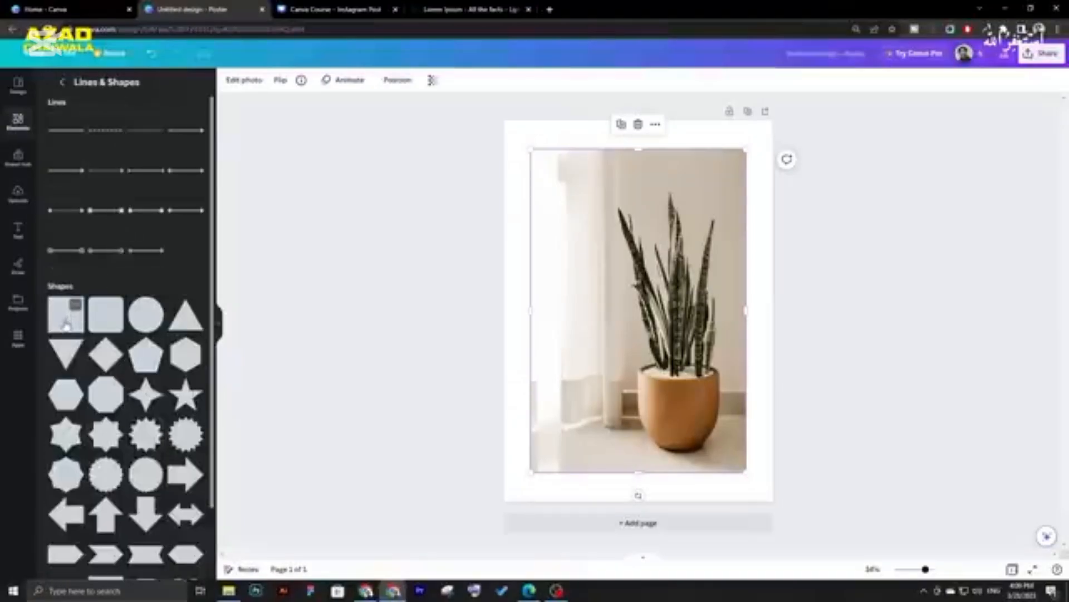
left_click(66, 326)
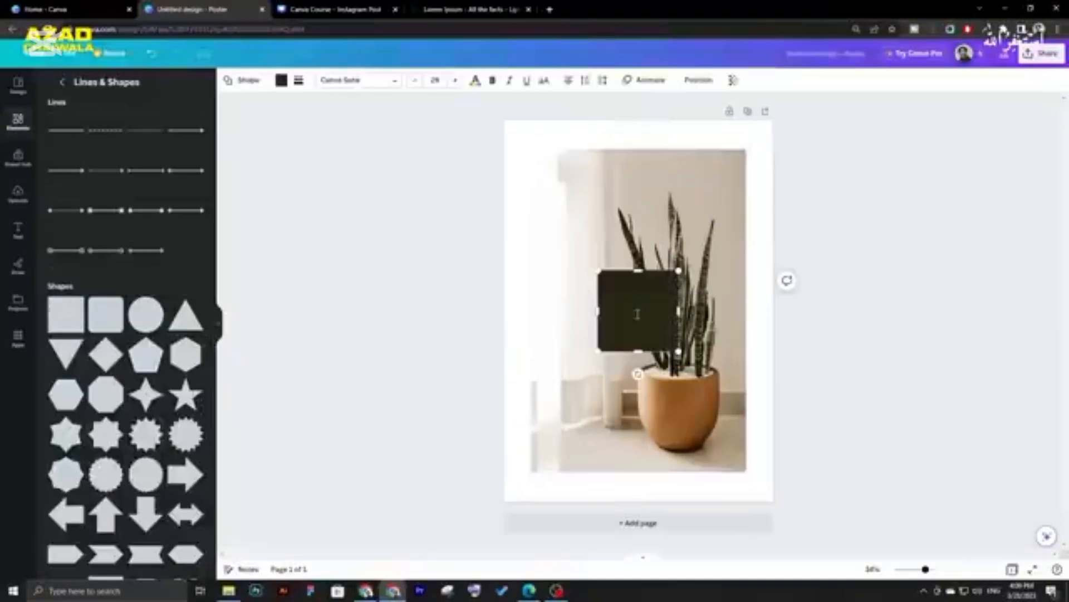
- Move the dark square over the page's upper-left corner and stretch it to about 17 cm wide and 15 cm high
left_click_drag(654, 328, 564, 160)
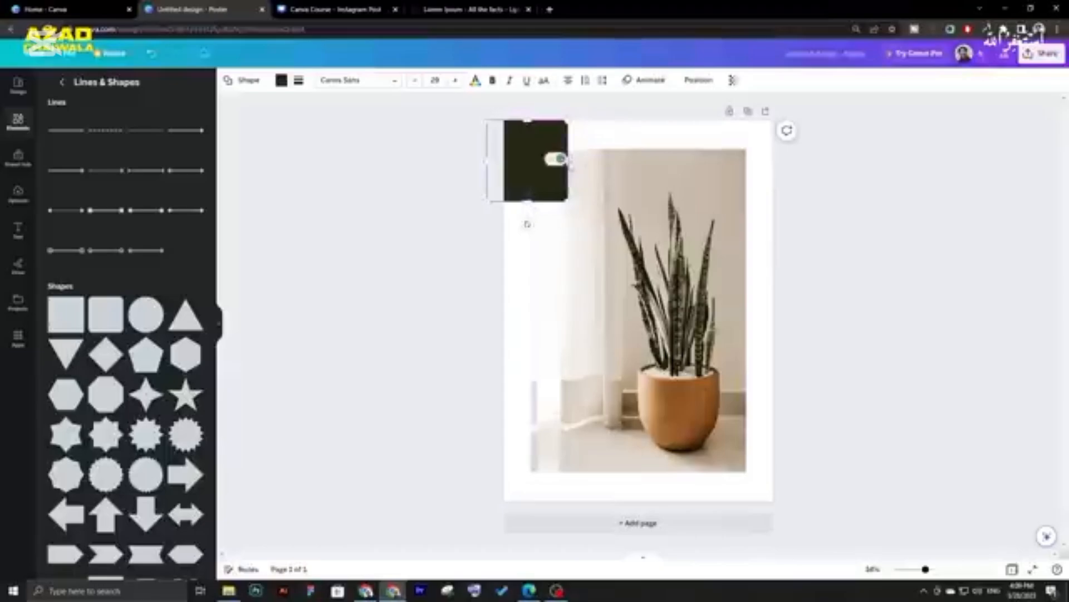
left_click_drag(563, 163, 593, 162)
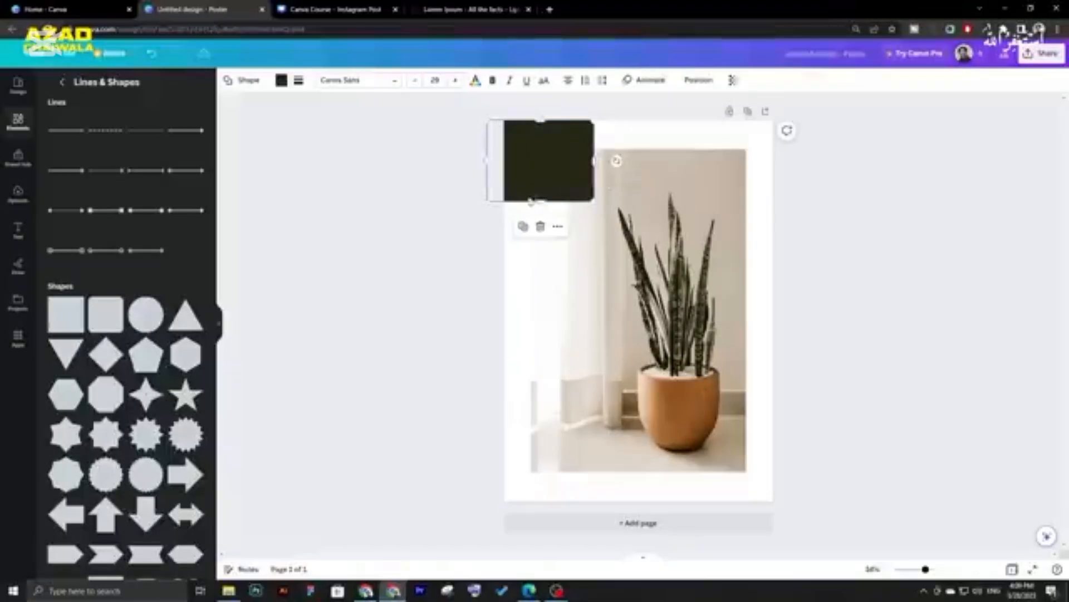
left_click_drag(539, 201, 538, 216)
left_click(432, 206)
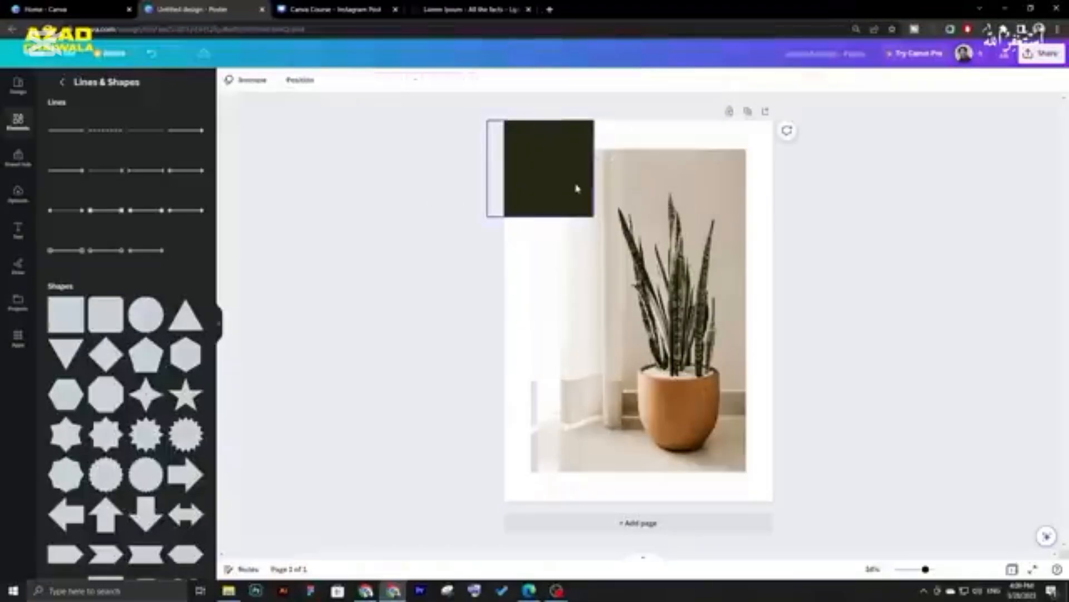
- Check the "Room Planting" flyer on Pinterest and send the dark corner square backward behind the plant photo
left_click(366, 590)
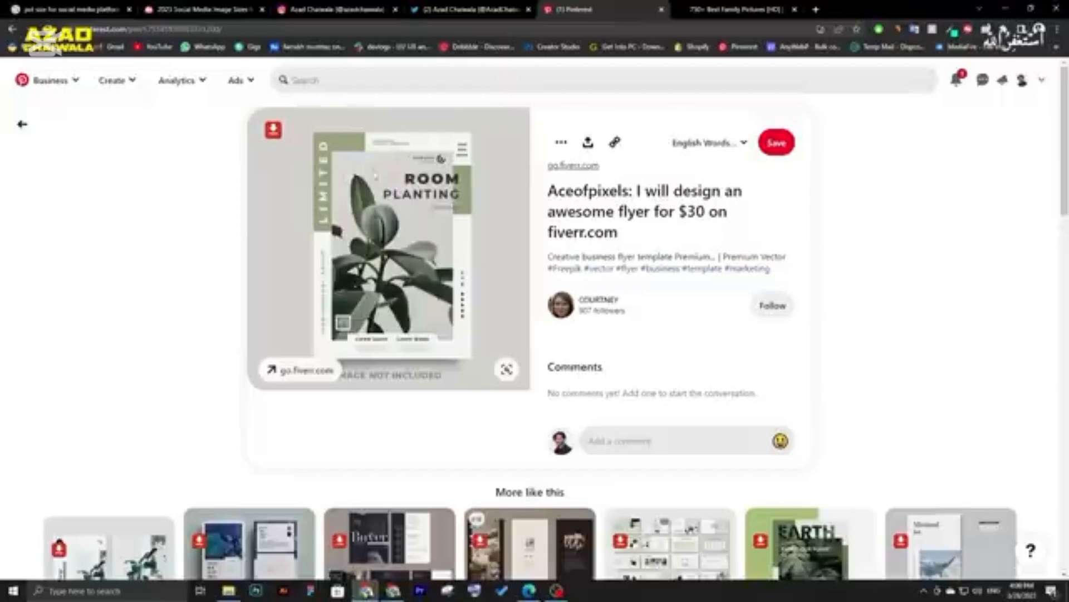
left_click(393, 590)
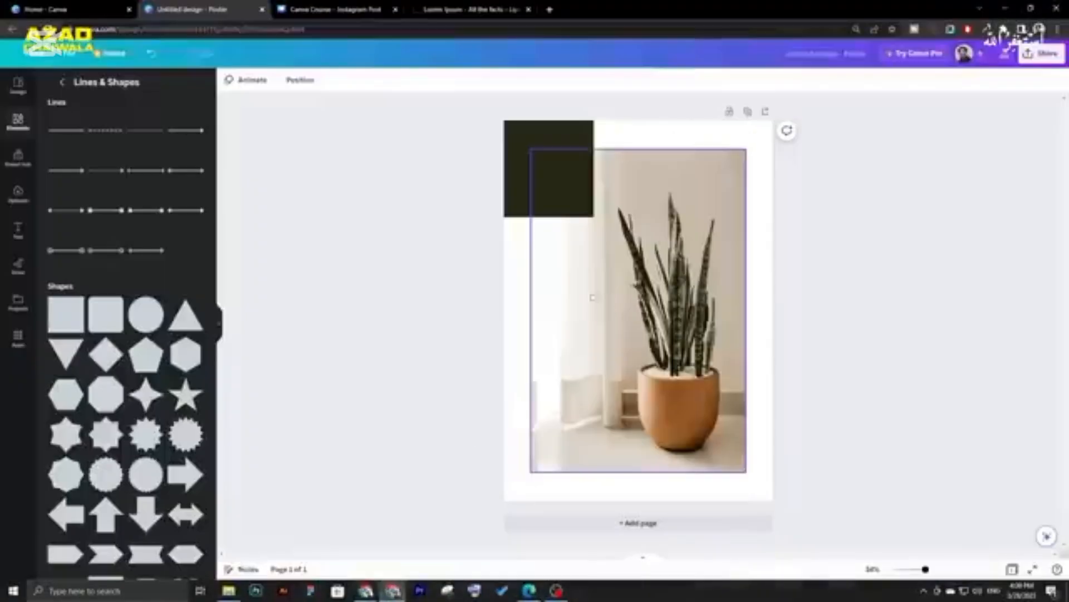
left_click(63, 86)
left_click(539, 165)
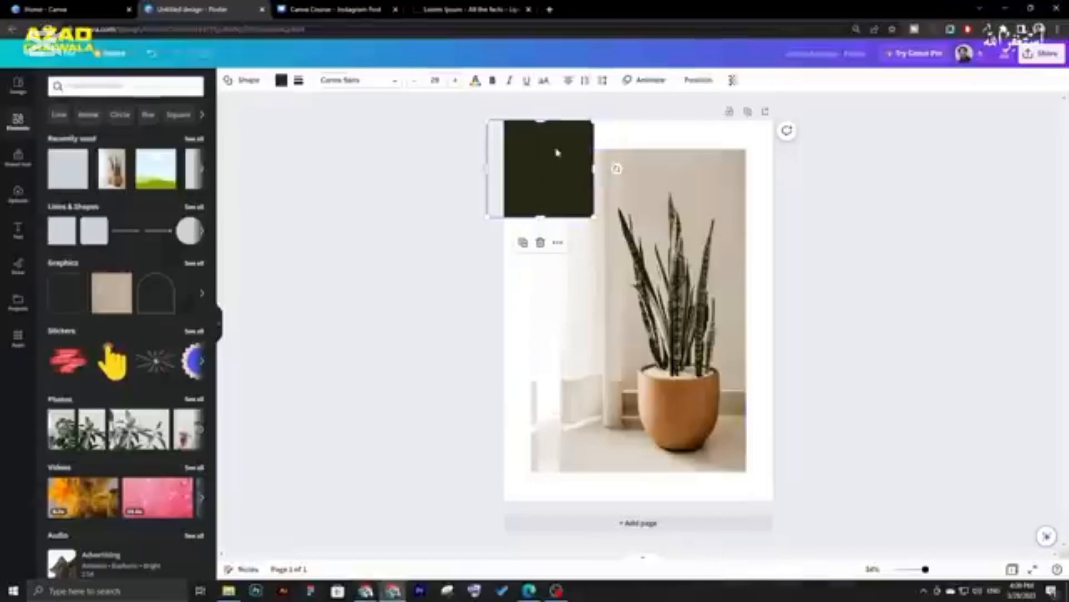
left_click(698, 82)
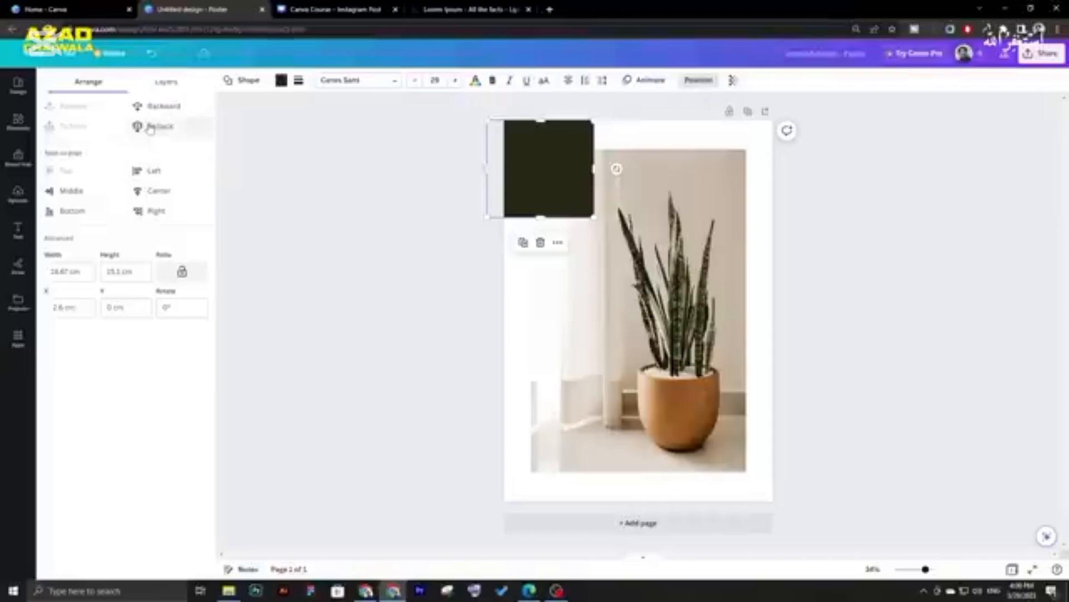
left_click(160, 107)
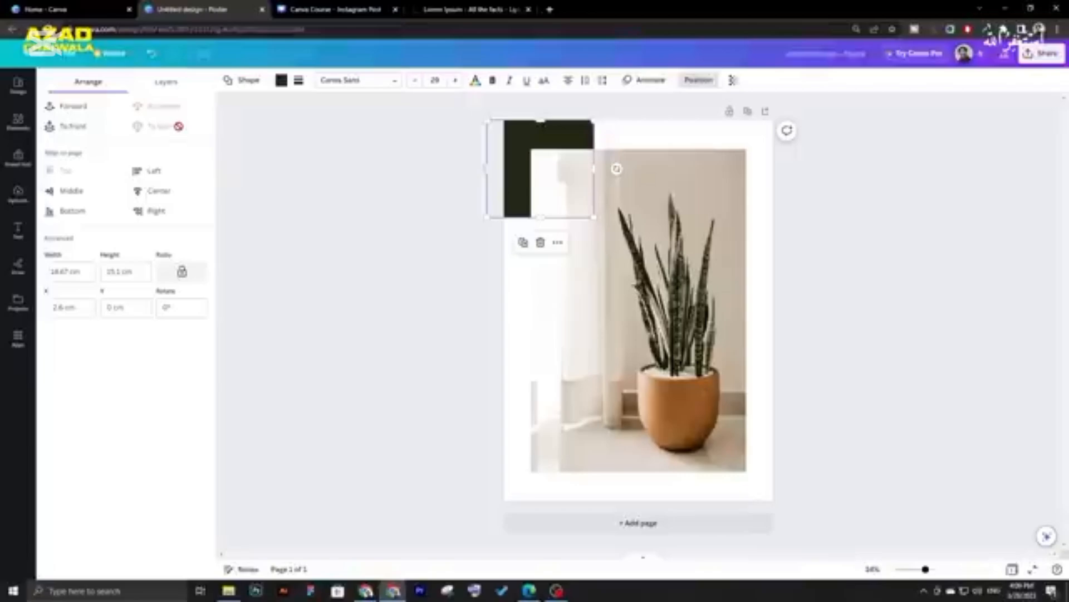
- Reorder the layers to put the dark square back in front of the plant photo
left_click(166, 82)
mouse_move(54, 177)
left_mouse_down()
mouse_move(53, 140)
mouse_move(60, 224)
mouse_move(58, 189)
left_mouse_up()
left_click_drag(55, 149, 53, 185)
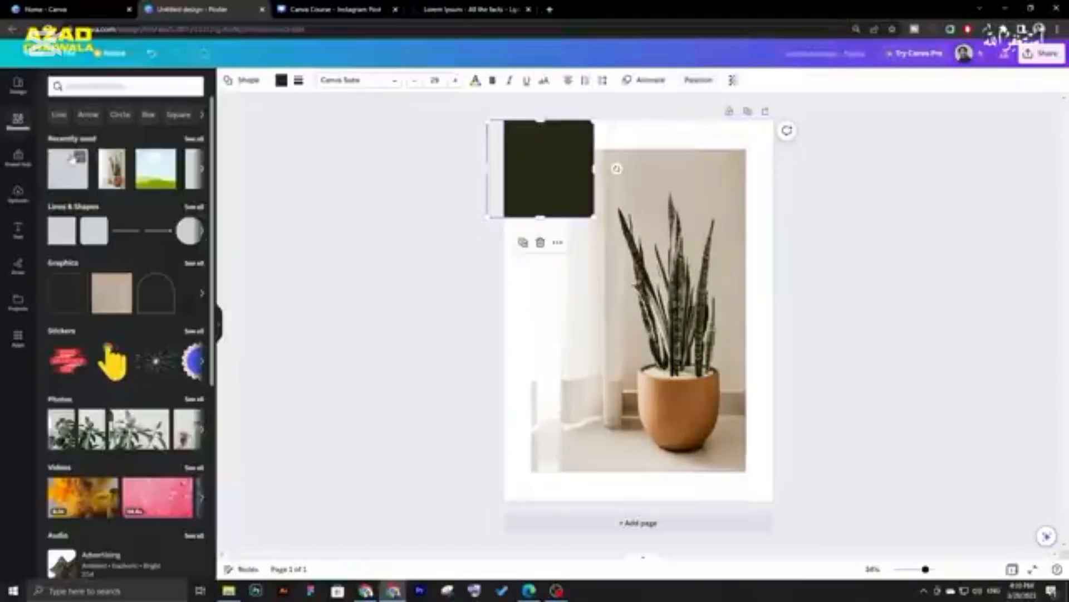
- Move the dark corner square one level backward so it sits beneath the plant photo
left_click(691, 82)
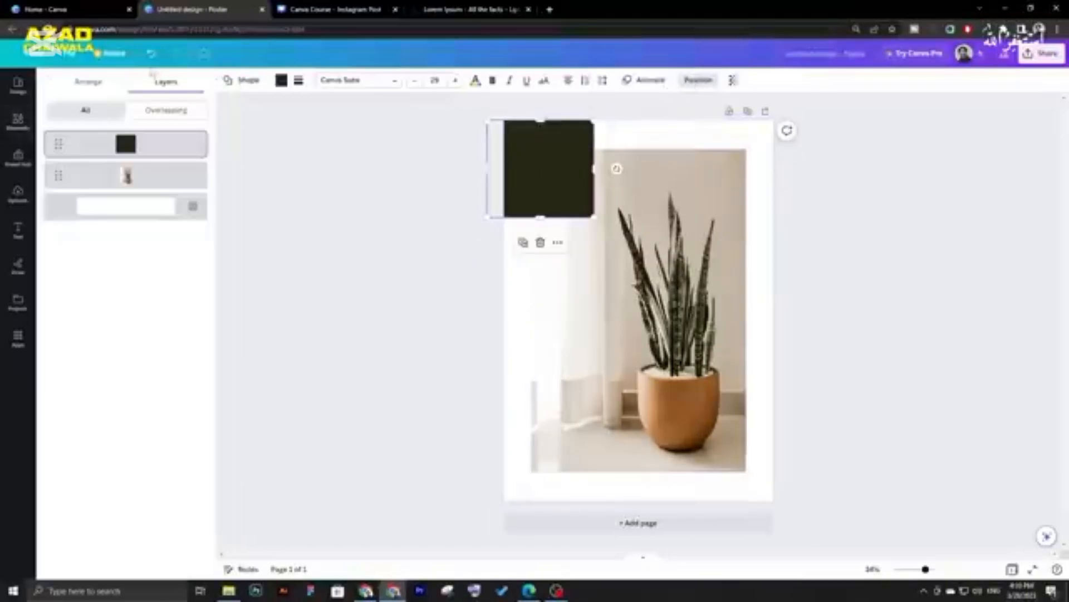
left_click(83, 82)
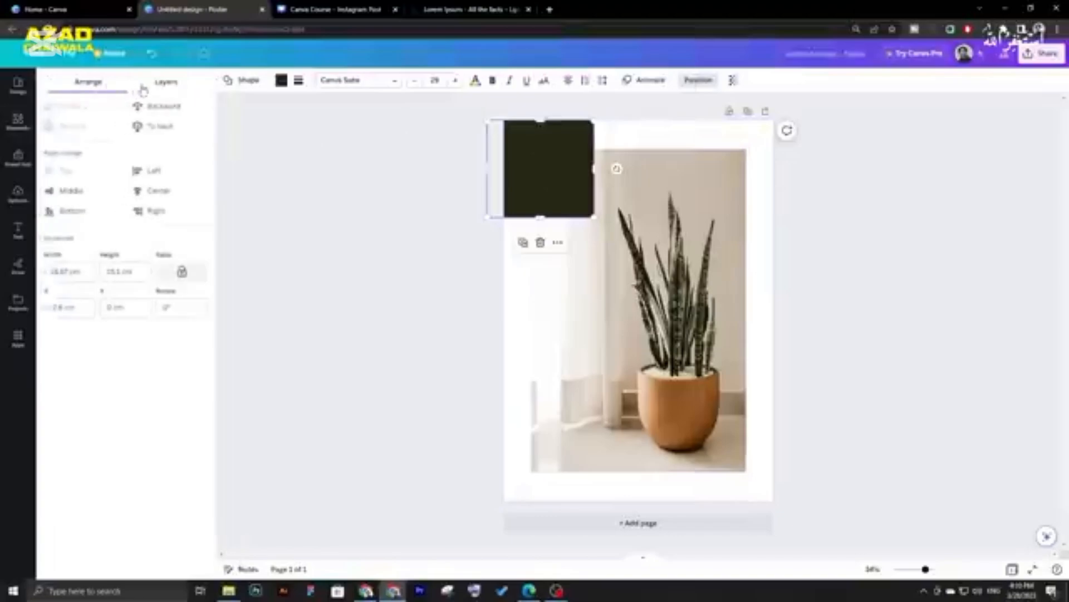
left_click(161, 84)
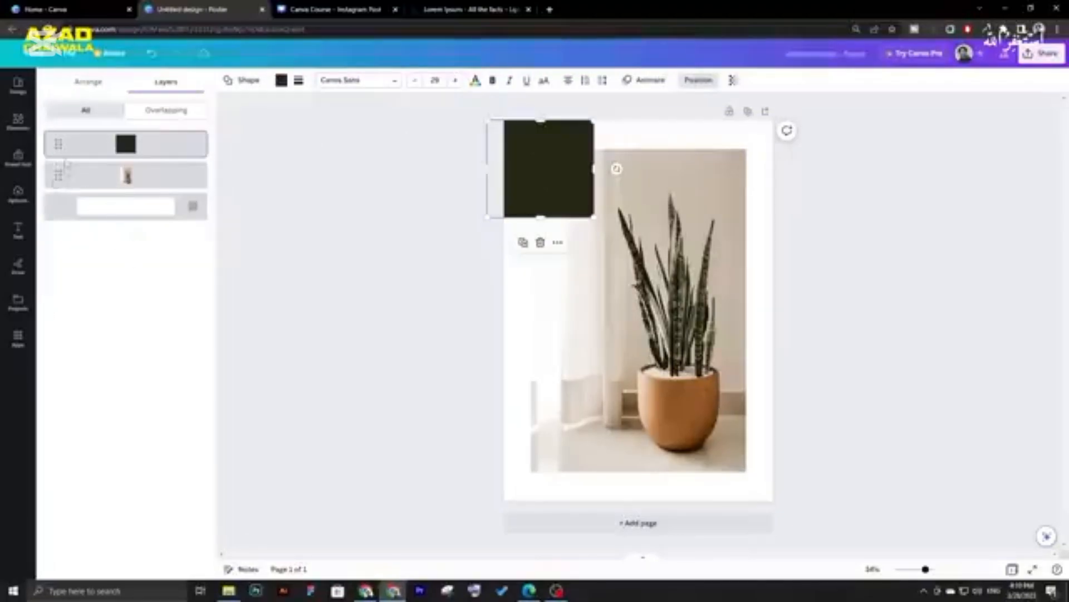
left_click(107, 85)
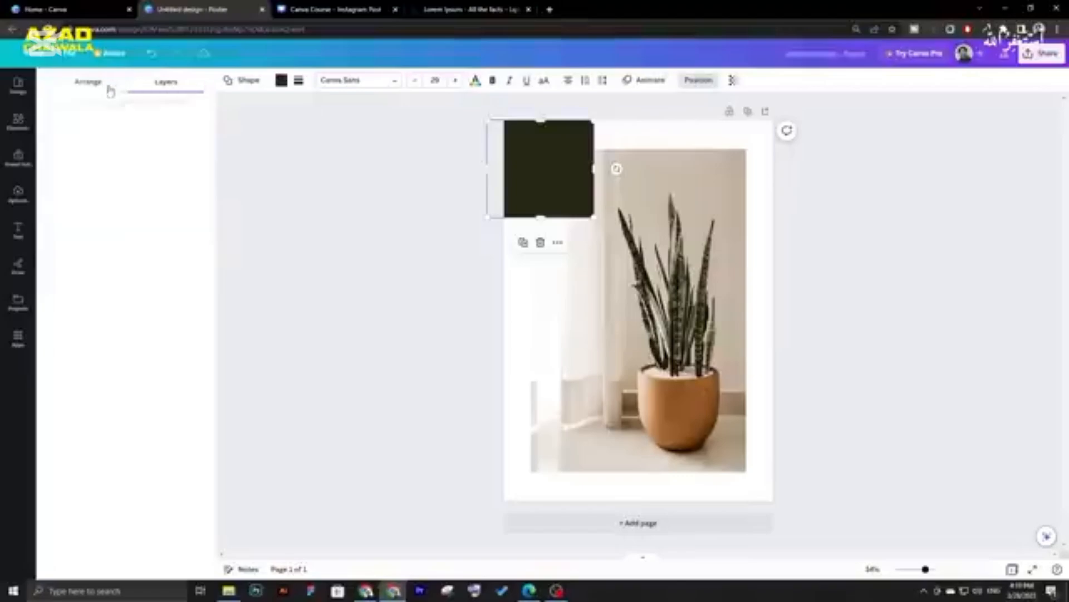
left_click(166, 107)
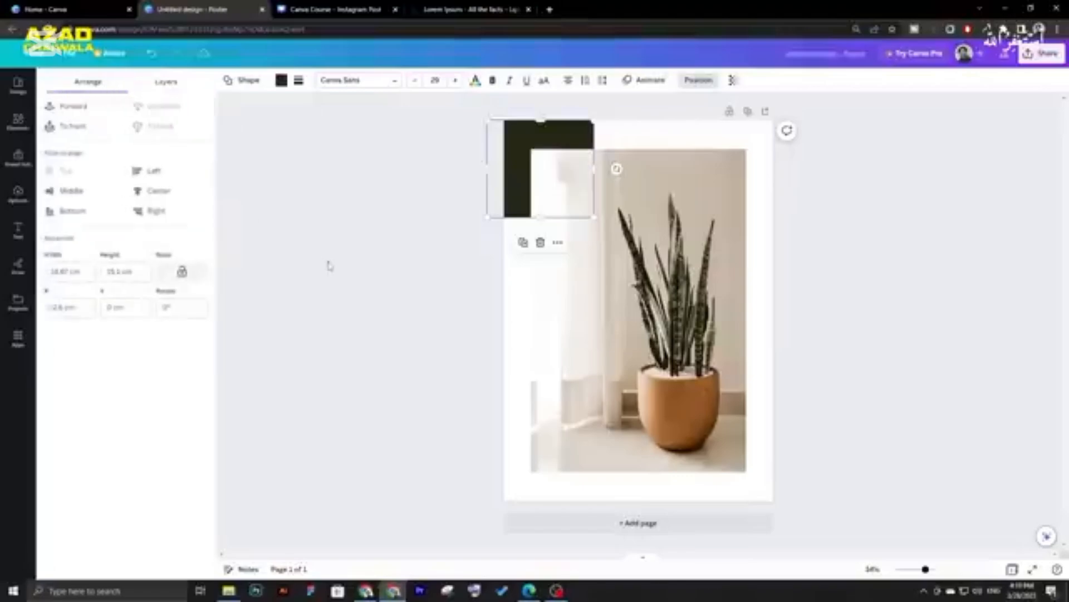
- Recolour the corner square with the light beige-grey taken from the photo colours
left_click(281, 79)
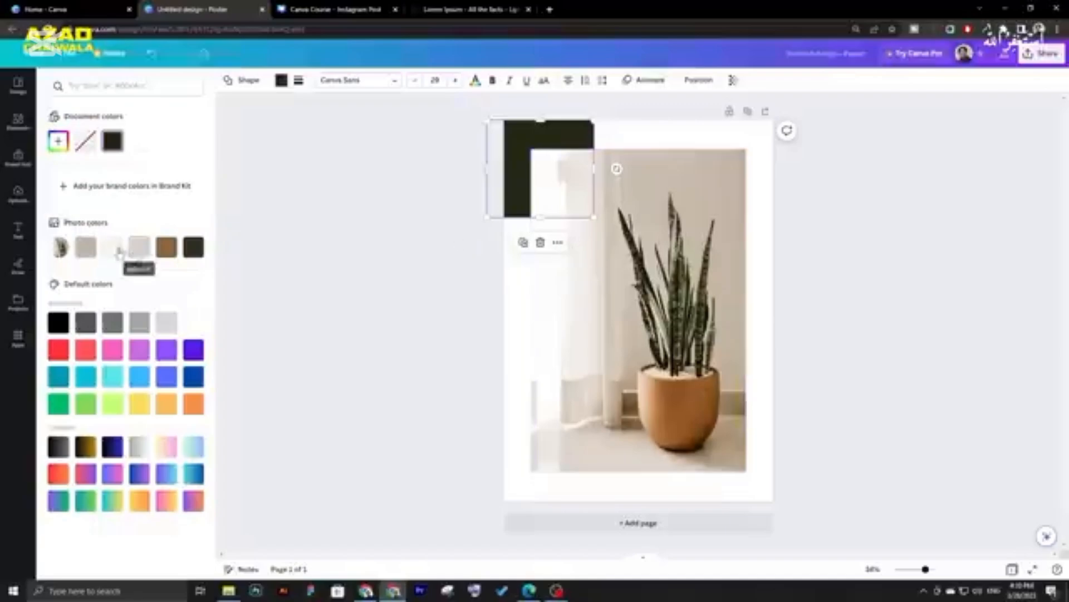
left_click(187, 253)
left_click(167, 247)
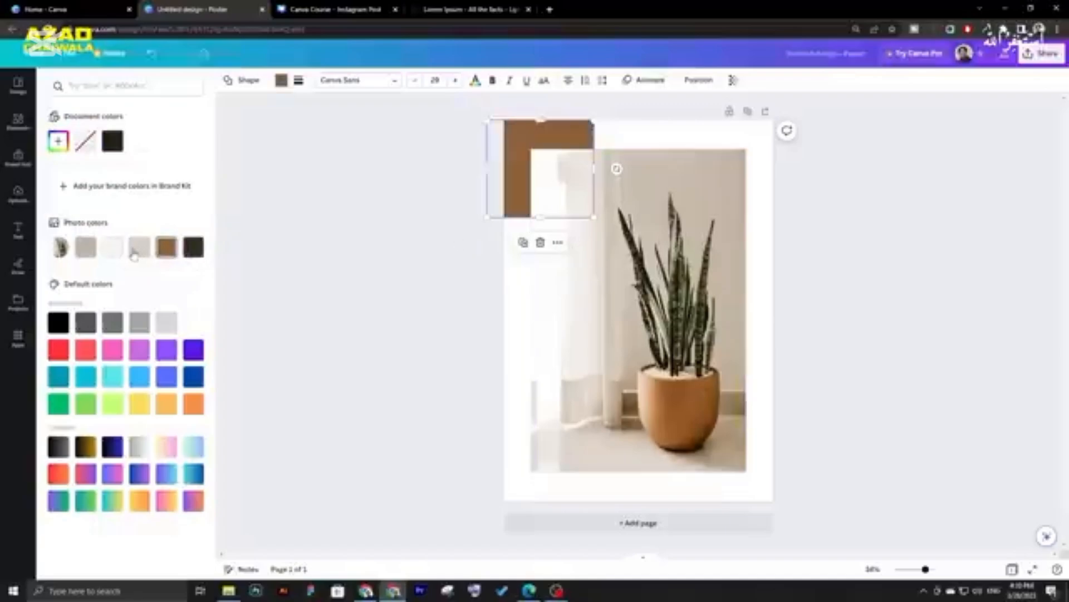
left_click(139, 247)
left_click(539, 150)
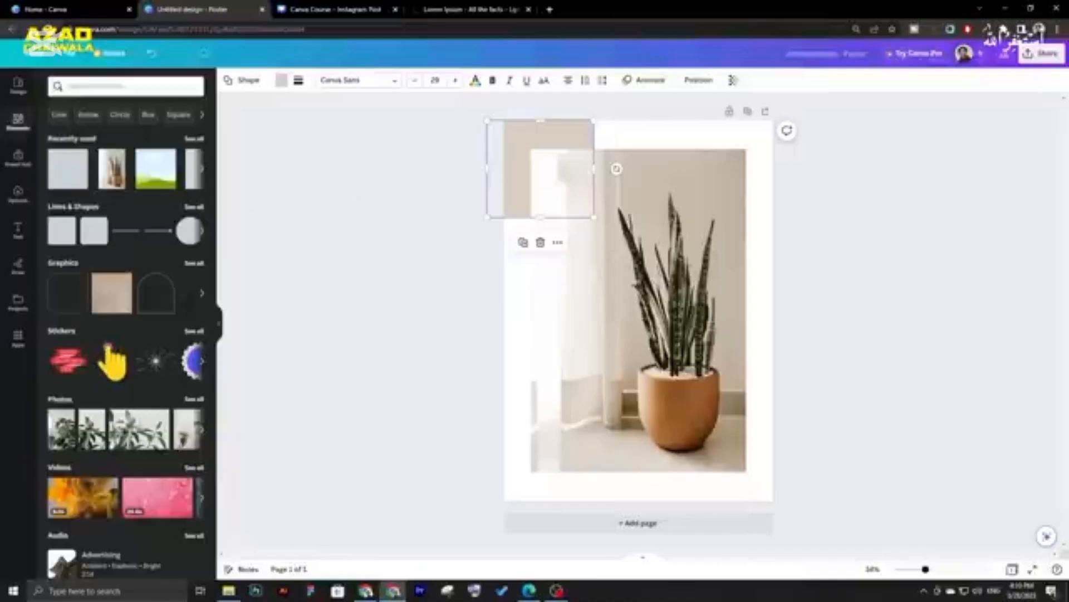
- Duplicate the beige square and place the copy behind the photo at the page's right edge, slightly lower
left_click(359, 164)
left_click(516, 144)
left_click_drag(517, 154, 756, 231)
left_click(881, 234)
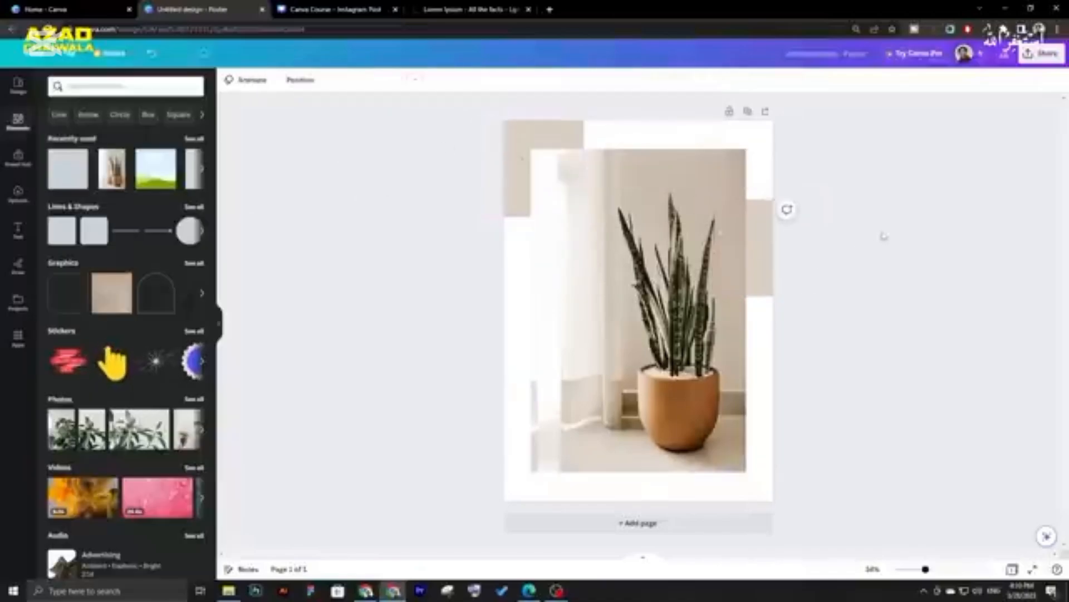
- Widen the upper-left beige shape so it reaches the horizontal centre of the page
left_click(537, 139)
left_click_drag(585, 167, 639, 170)
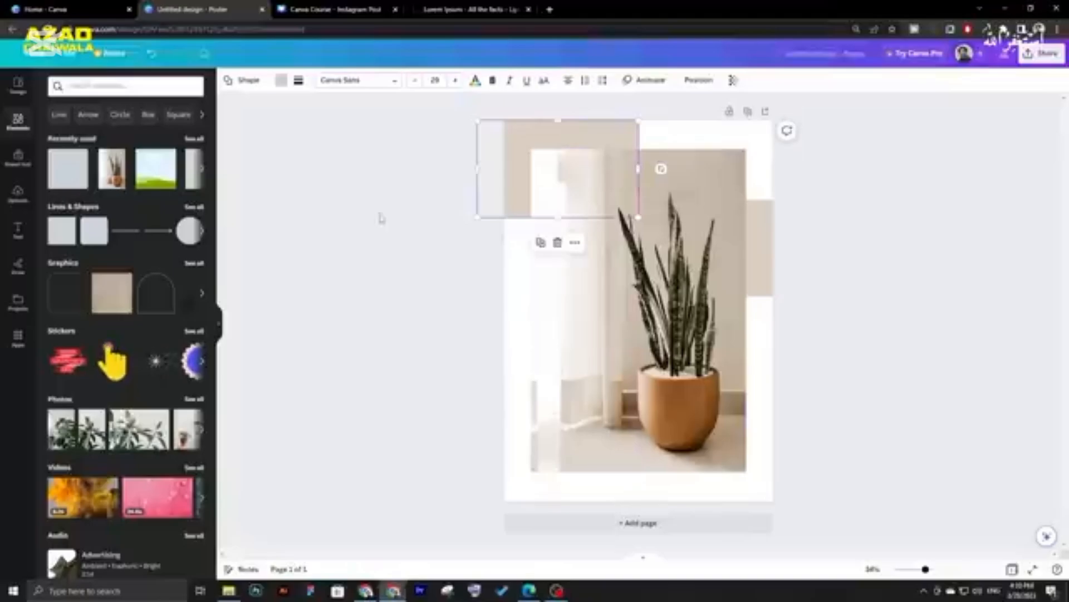
left_click(425, 248)
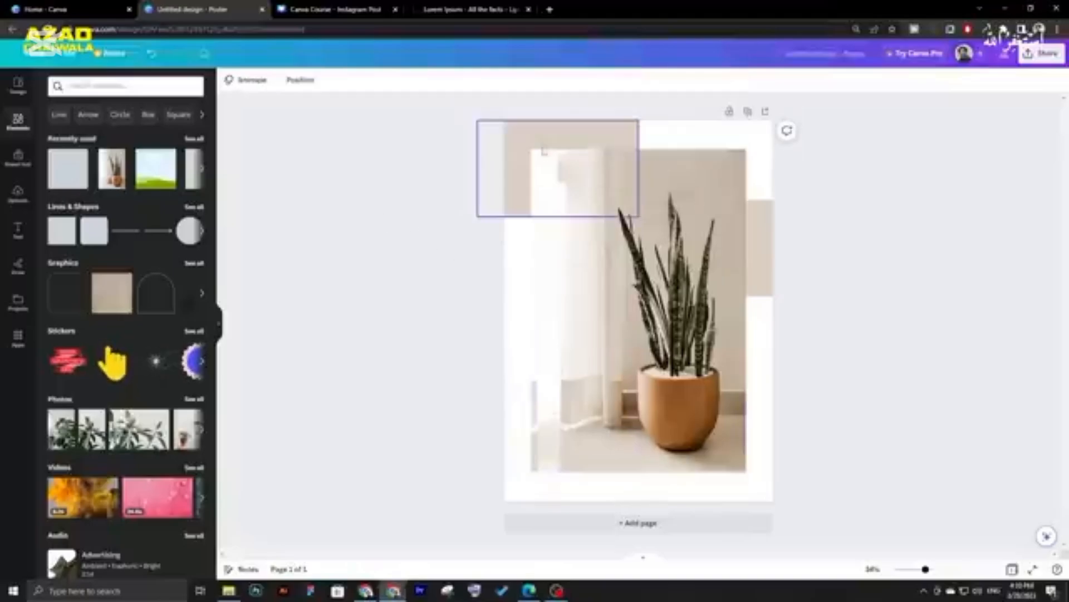
- Add a size 36 text box reading "ROOM" over the plant photo, following the Pinterest flyer
left_click(365, 591)
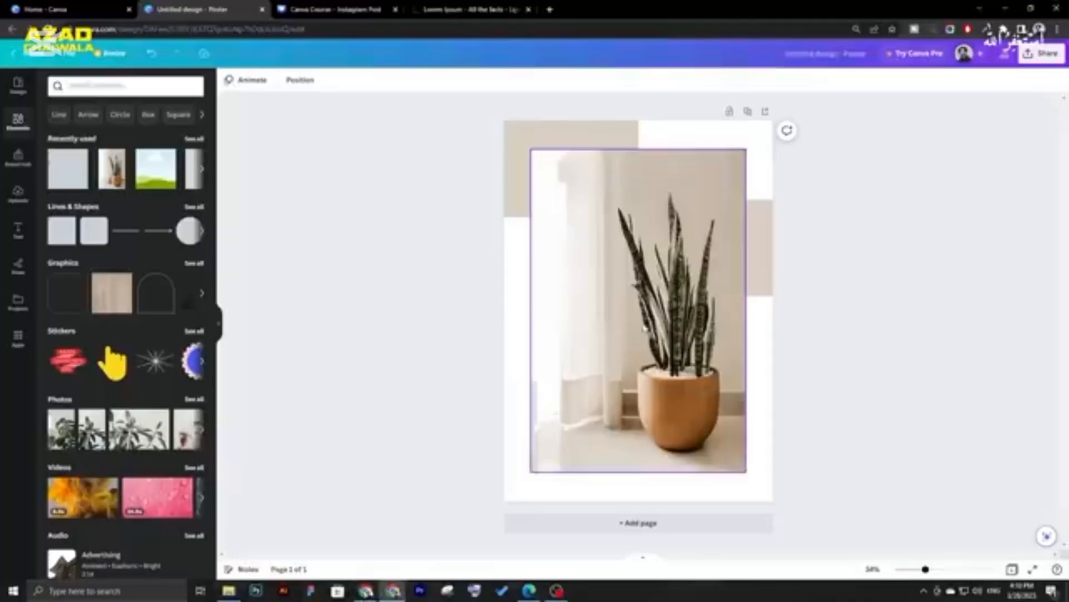
key("t")
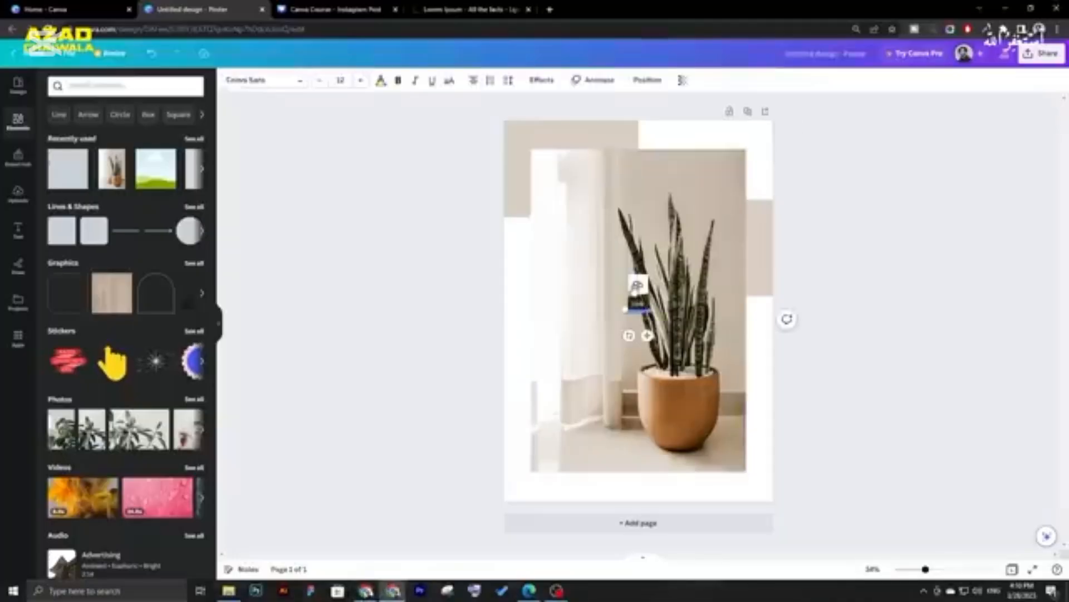
left_click(340, 80)
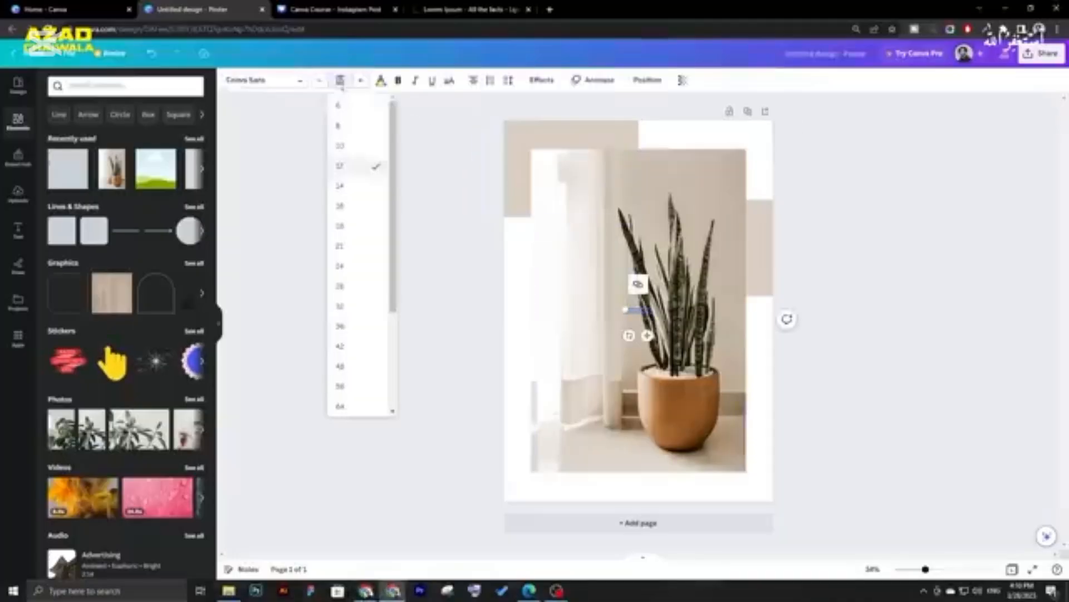
left_click(351, 327)
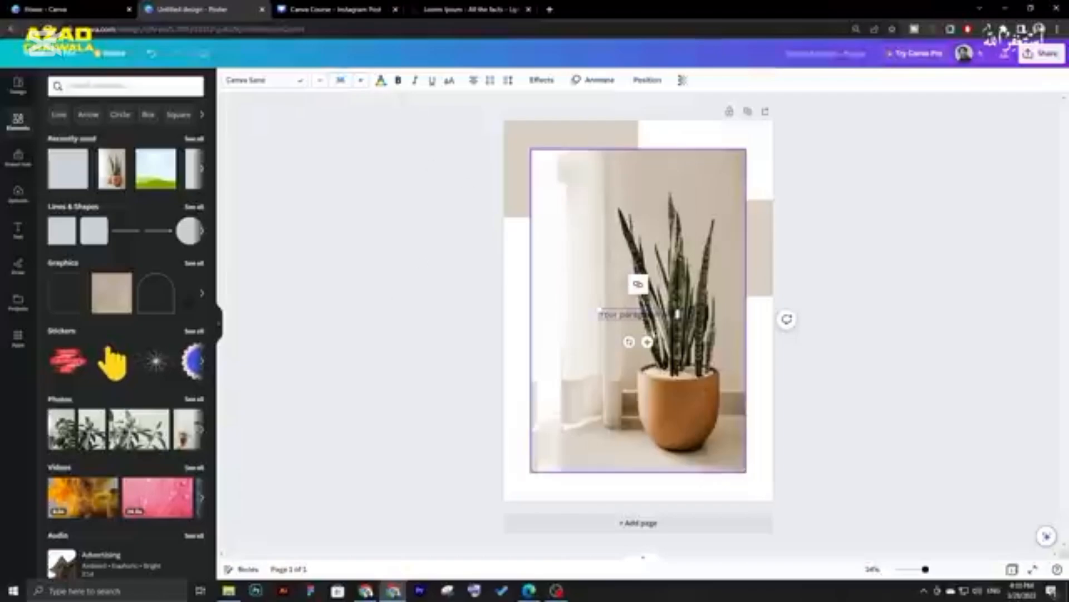
double_click(674, 313)
key("ctrl+a")
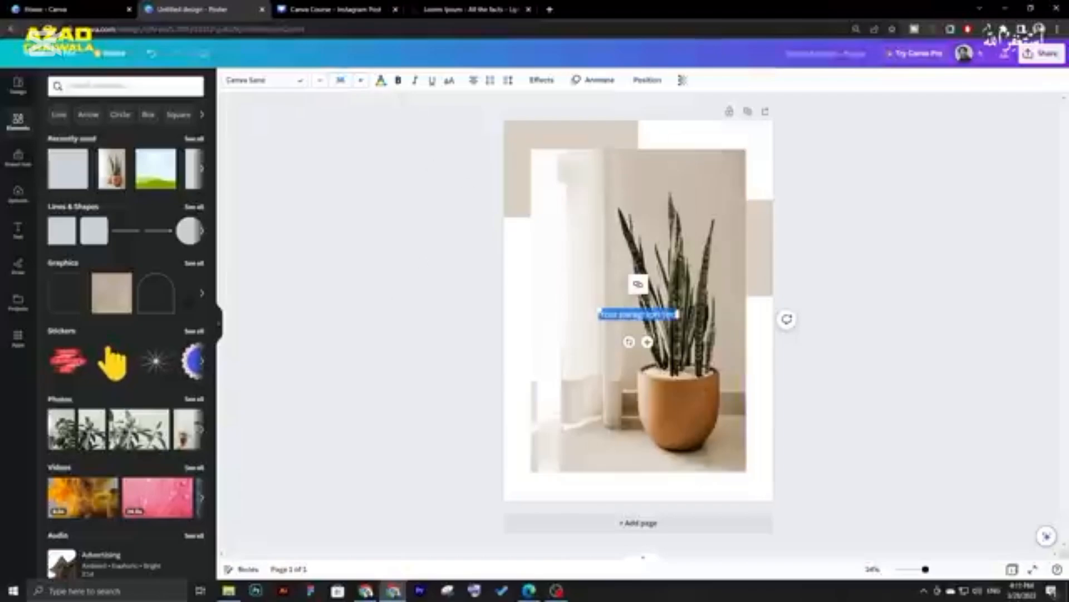
type("Pl")
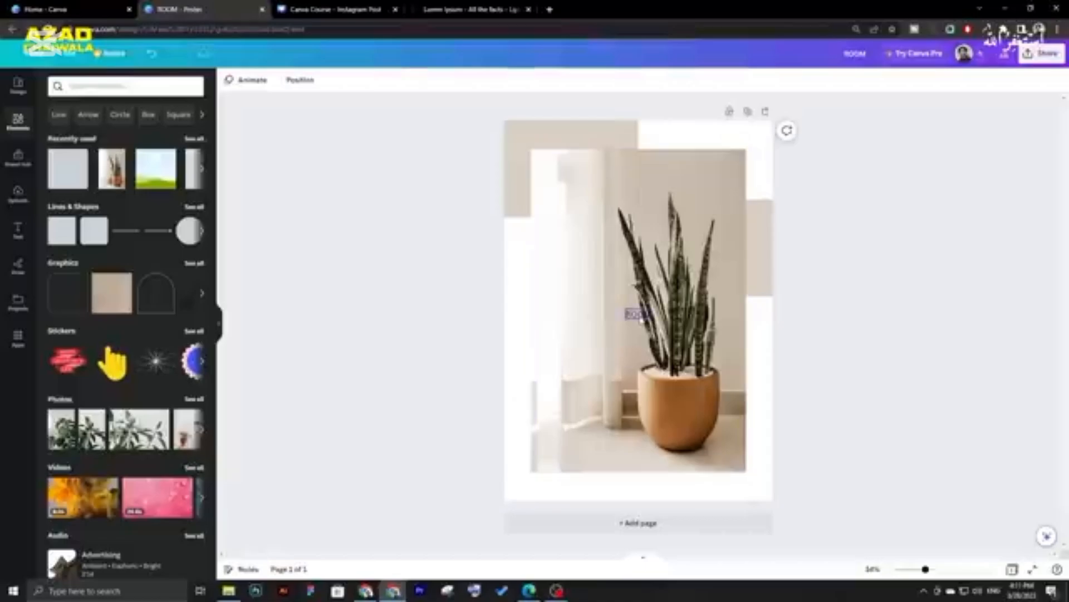
- Move the "ROOM" text to the photo's upper-left area, make it bold and enlarge it to about size 155
left_click_drag(640, 314, 582, 191)
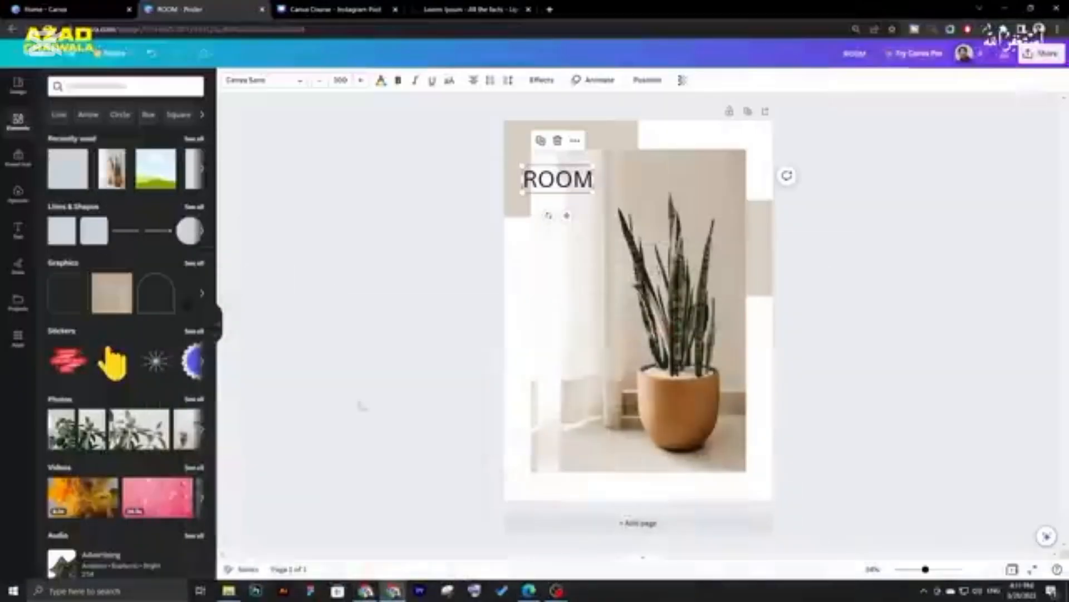
left_click(299, 80)
left_click(306, 84)
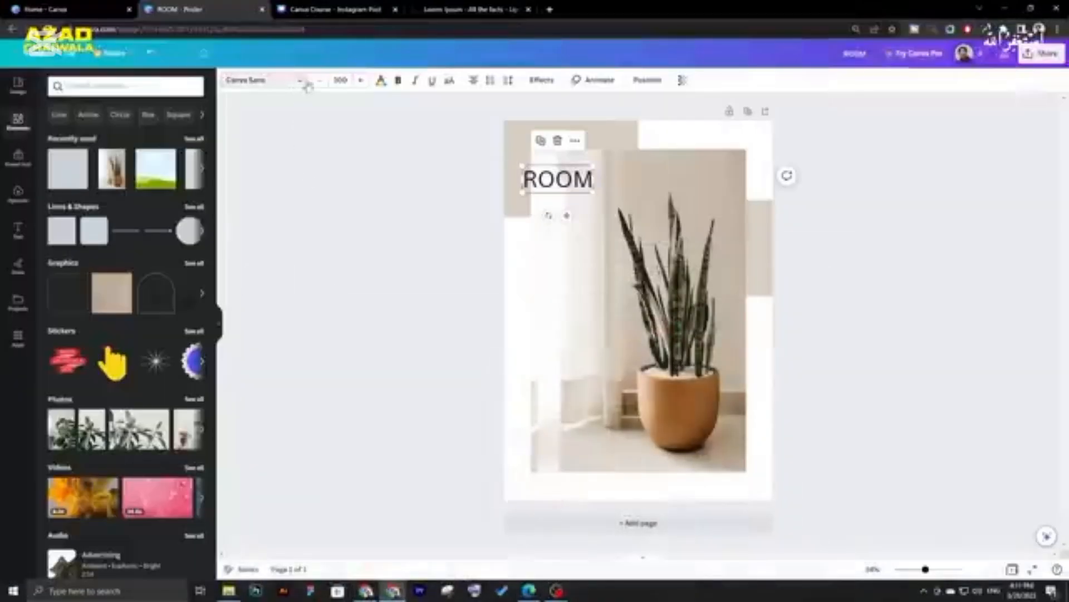
left_click(399, 81)
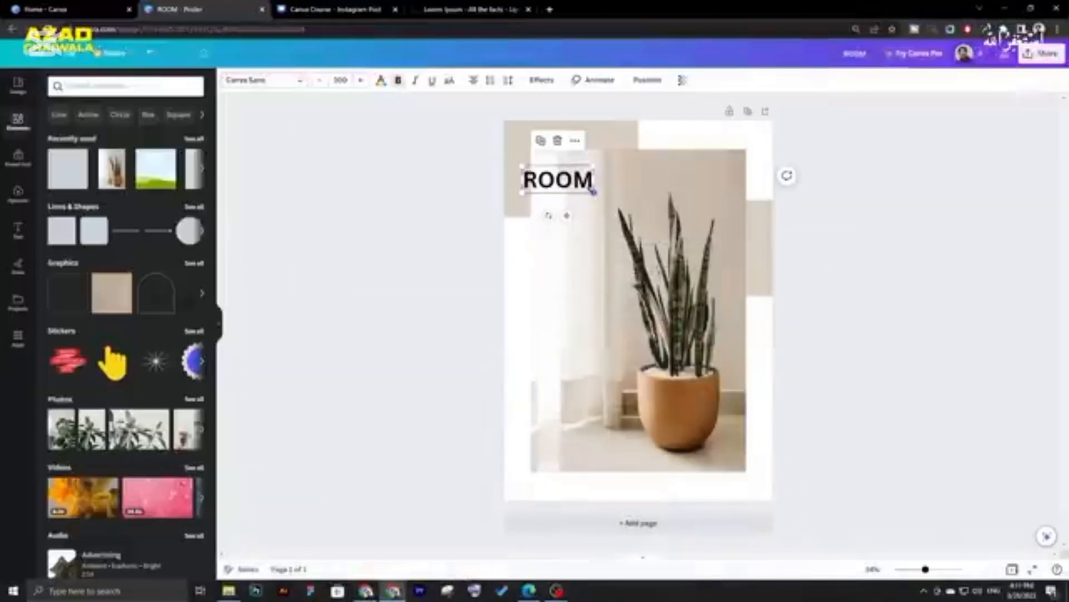
left_click_drag(592, 192, 591, 219)
- Place a second bold text of the same size below "ROOM" and make it read "PLANTING"
left_click(649, 207)
key("Return")
type("PL")
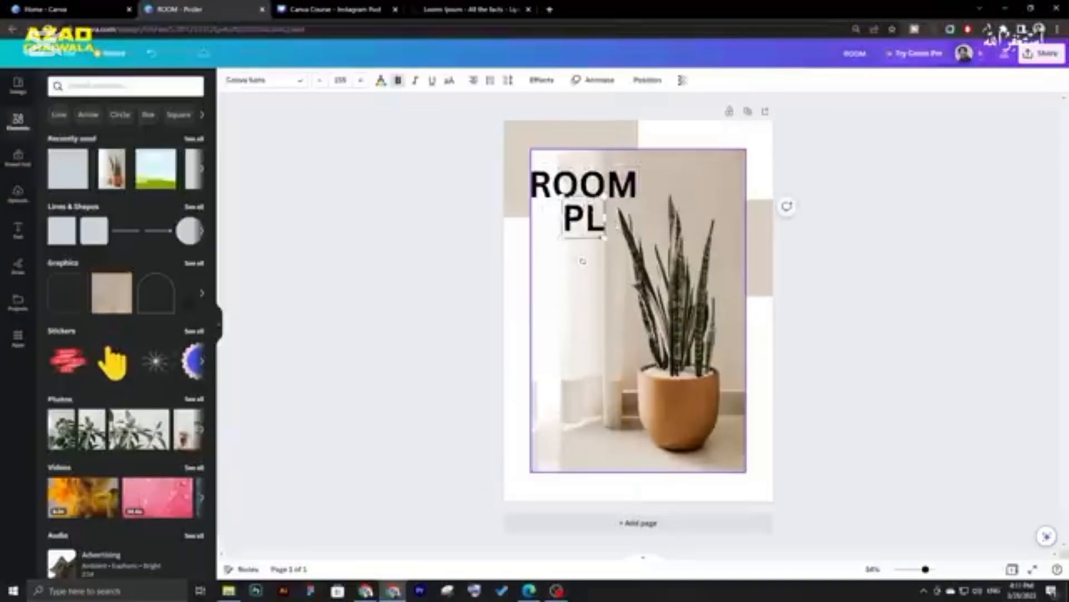
type("ANTING")
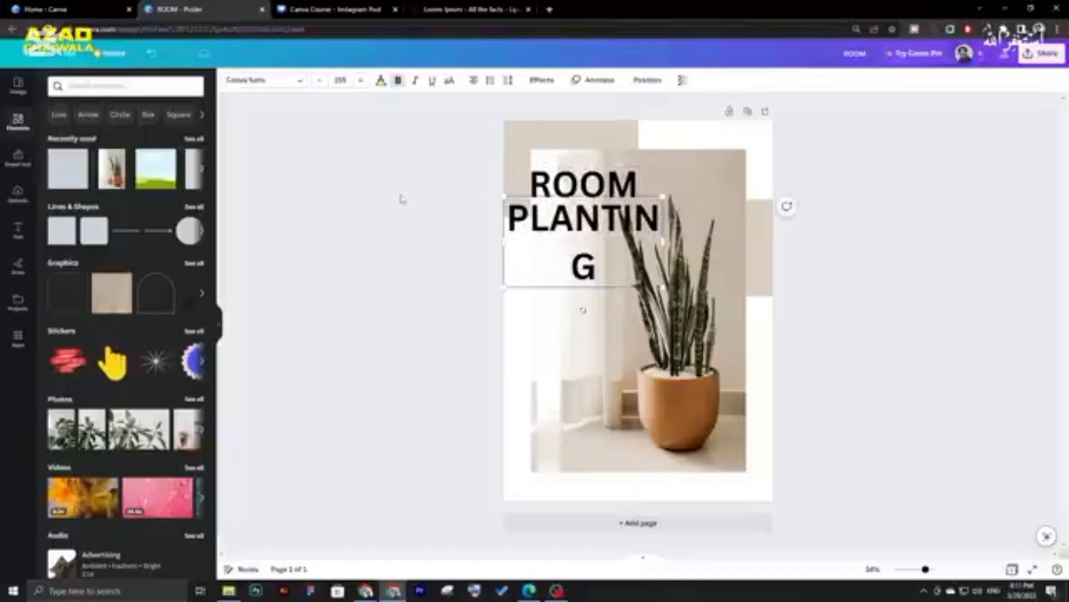
left_click(402, 198)
- Remove the bold from "PLANTING" and widen its text box so the word fits on one line
left_click(583, 220)
left_click(398, 80)
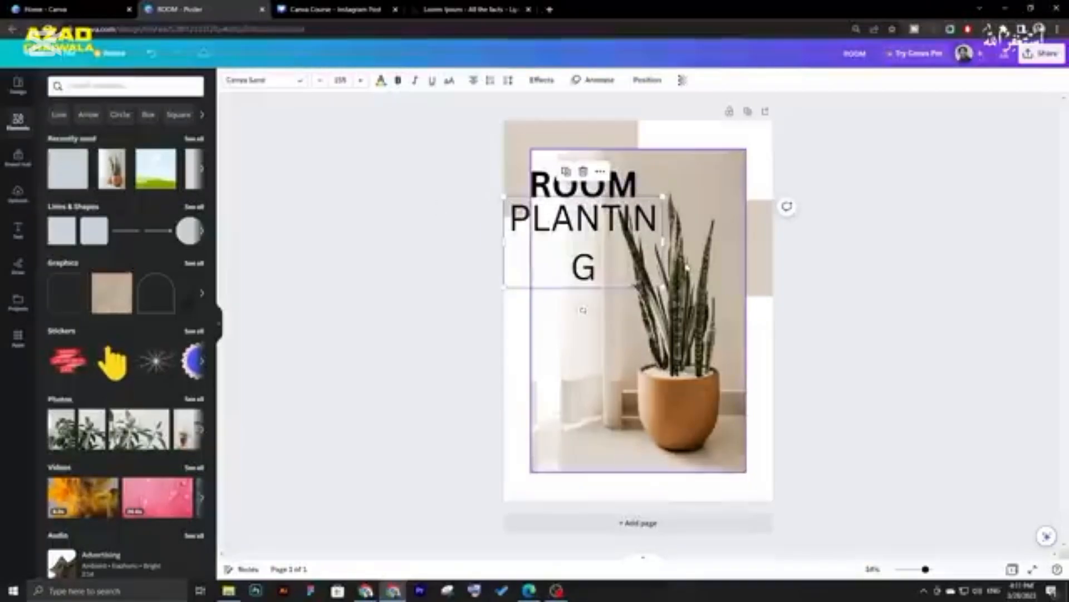
left_click_drag(663, 241, 689, 242)
- Reduce the font size of "PLANTING" to 88
left_click(350, 80)
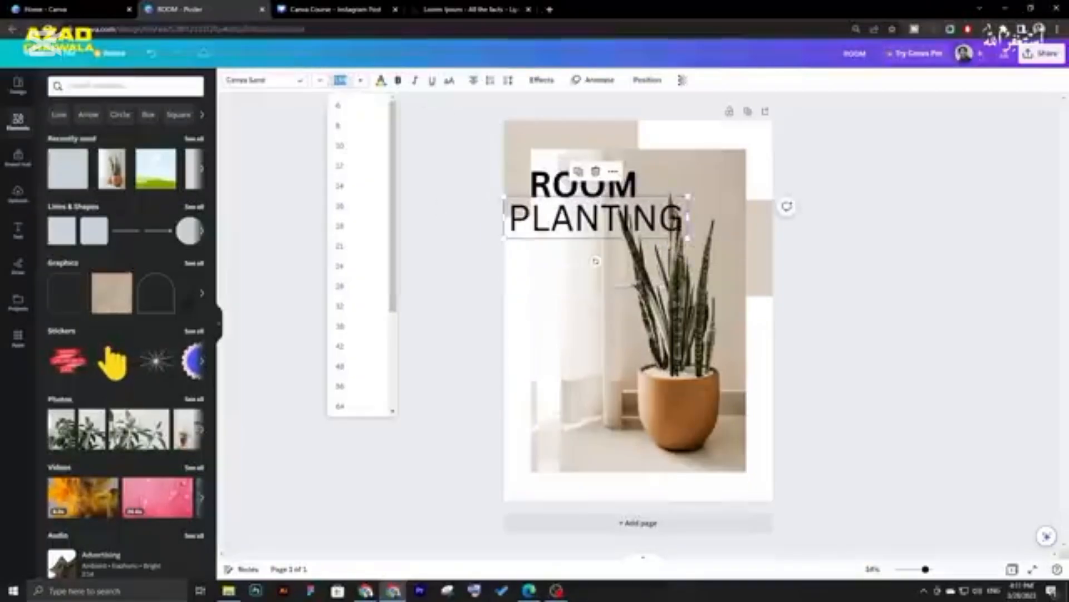
left_click(364, 264)
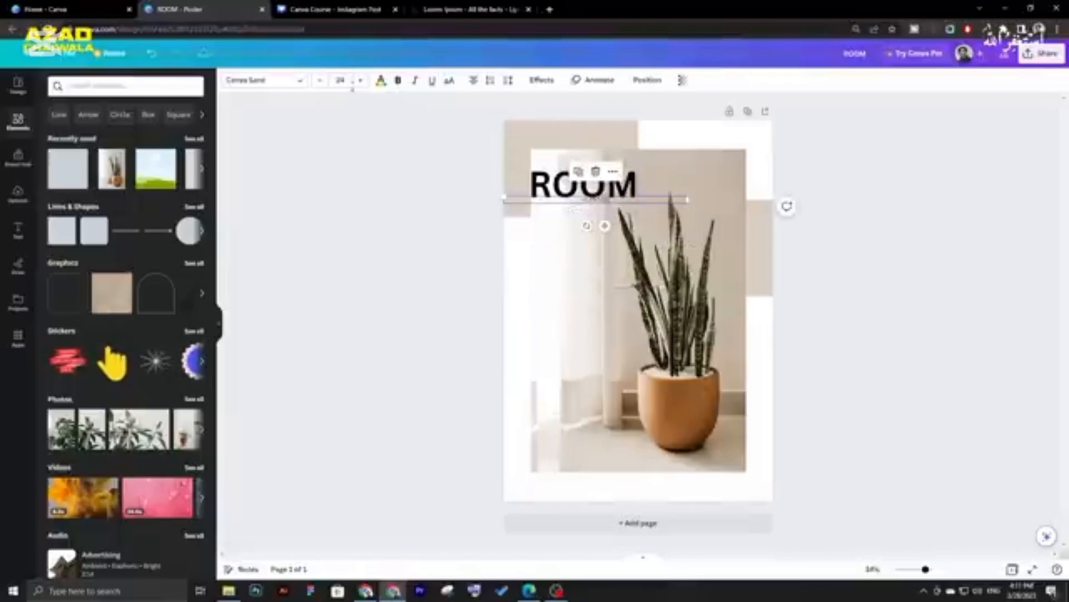
left_click(341, 80)
left_click(362, 357)
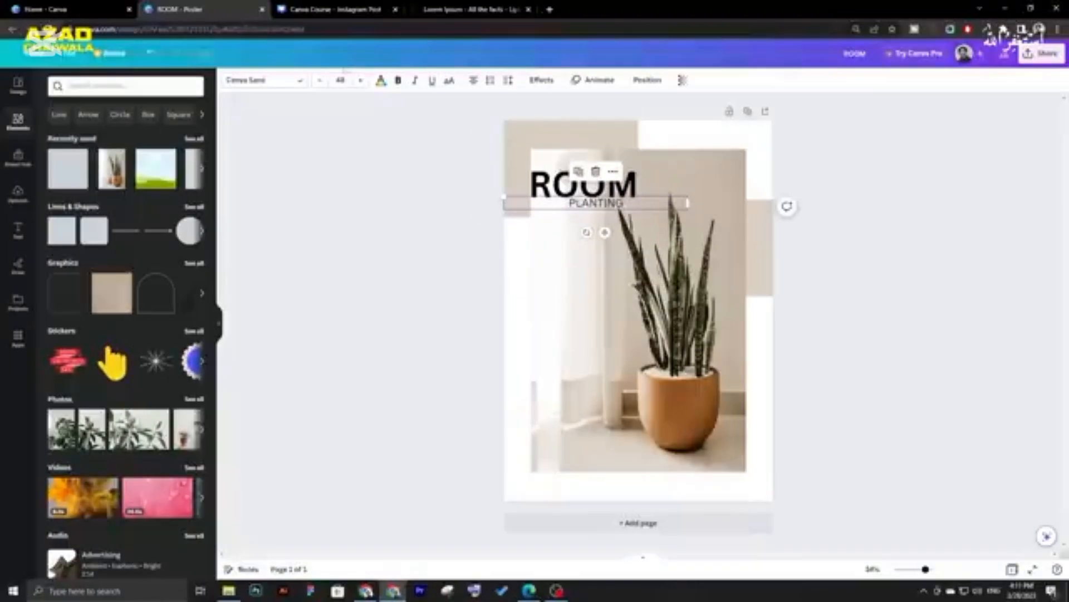
left_click(341, 80)
left_click(348, 340)
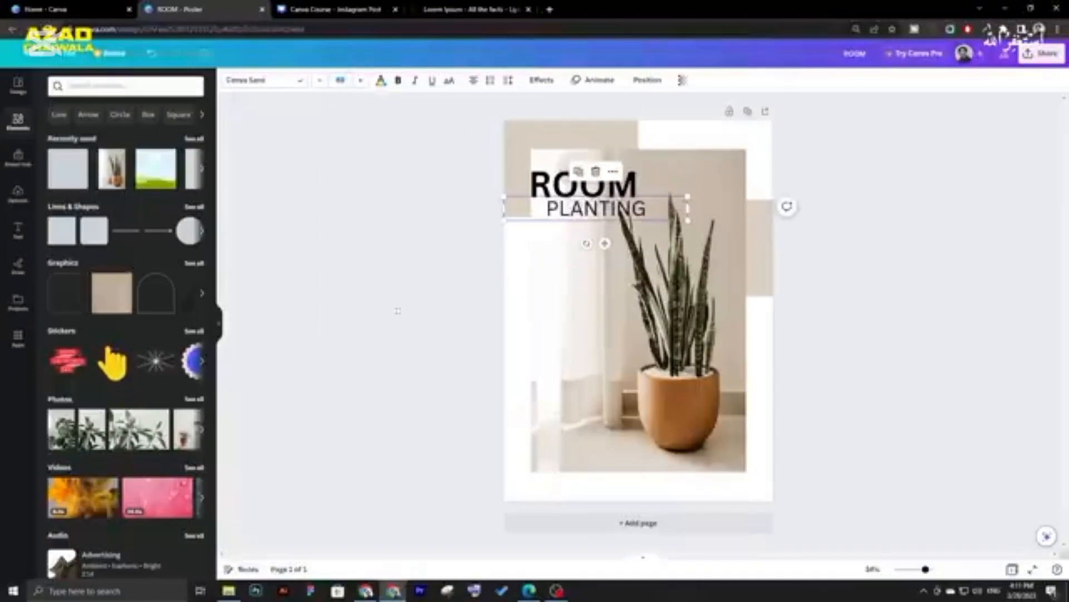
- Left-align the "PLANTING" text and position it directly under "ROOM" with their left edges lined up
left_click_drag(620, 209, 602, 218)
left_click(474, 83)
left_click(582, 189)
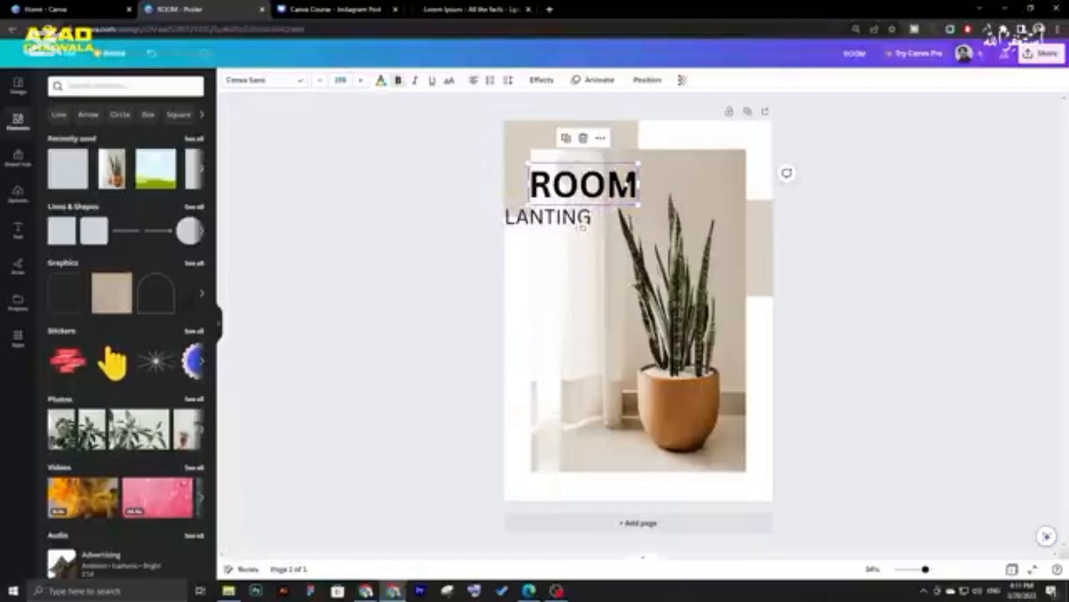
left_click_drag(600, 218, 627, 218)
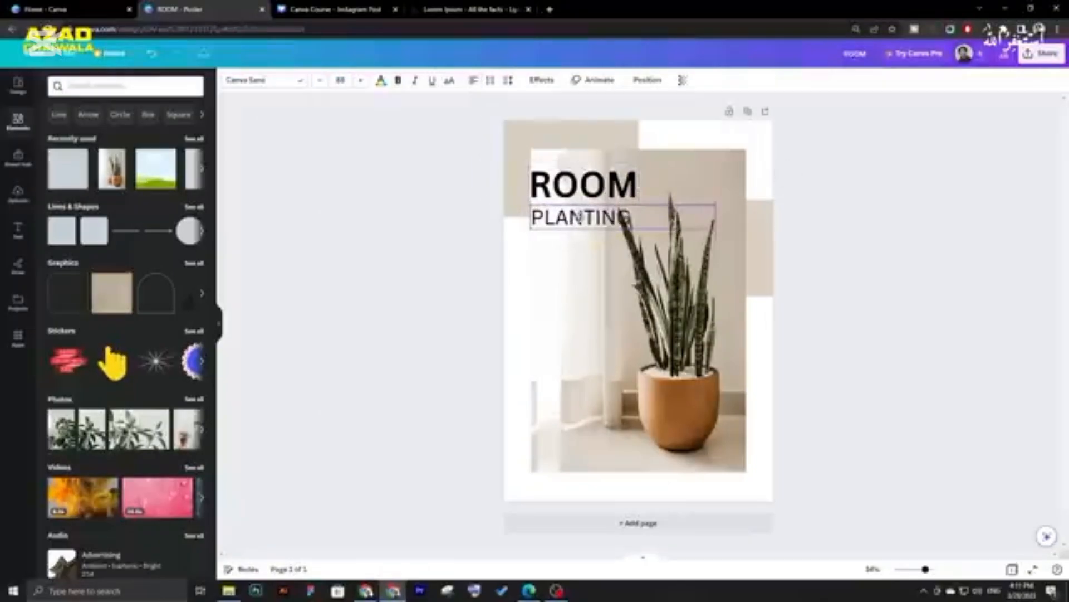
- Align the "ROOM" and "PLANTING" texts with each other along their left edges
left_click(540, 185, "shift")
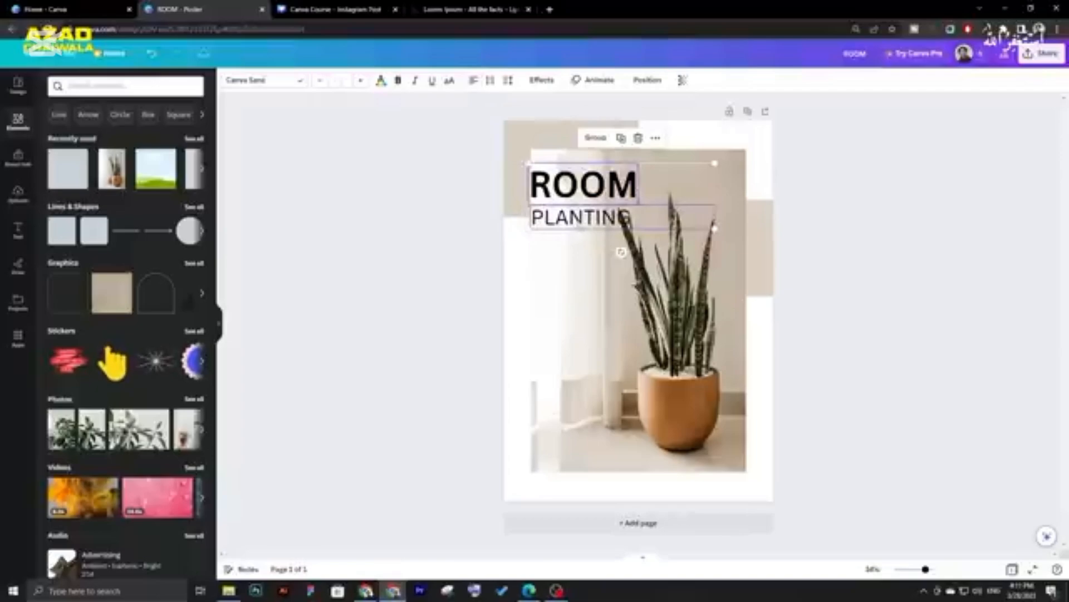
left_click(569, 209)
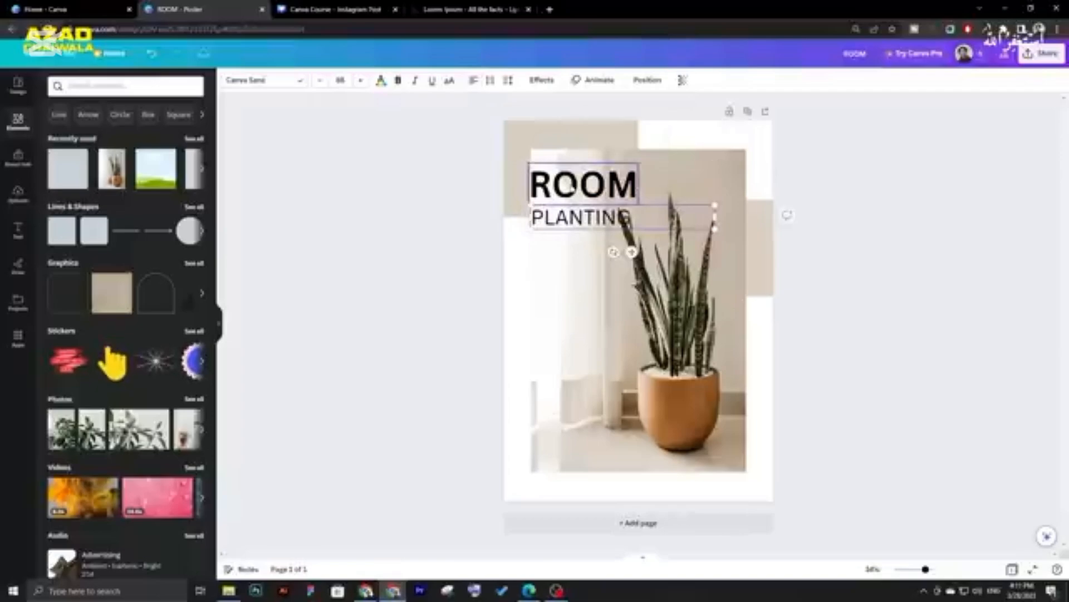
left_click(574, 186)
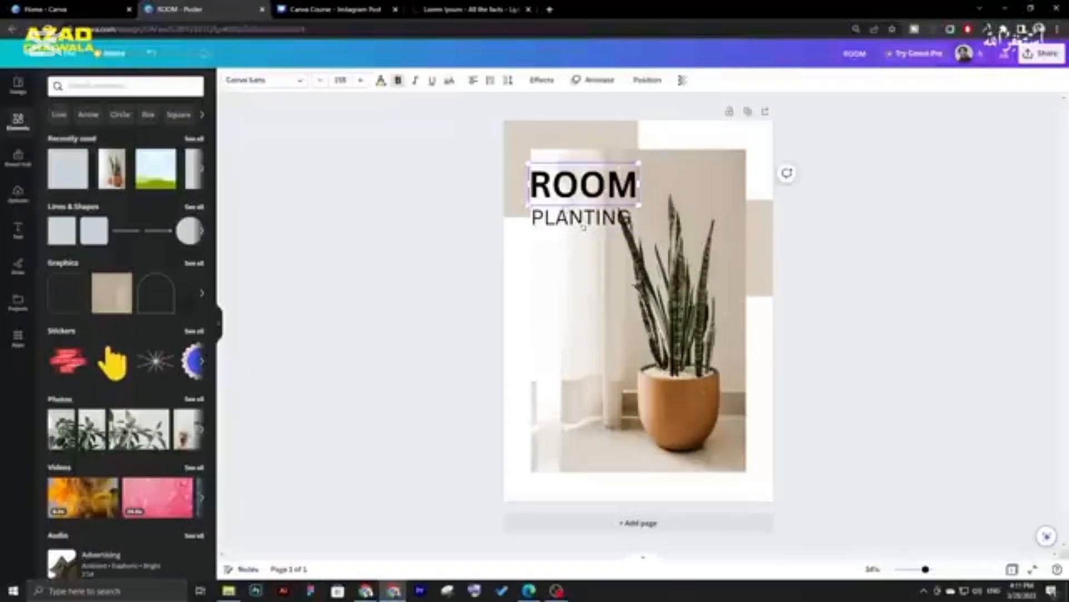
left_click(576, 222, "shift")
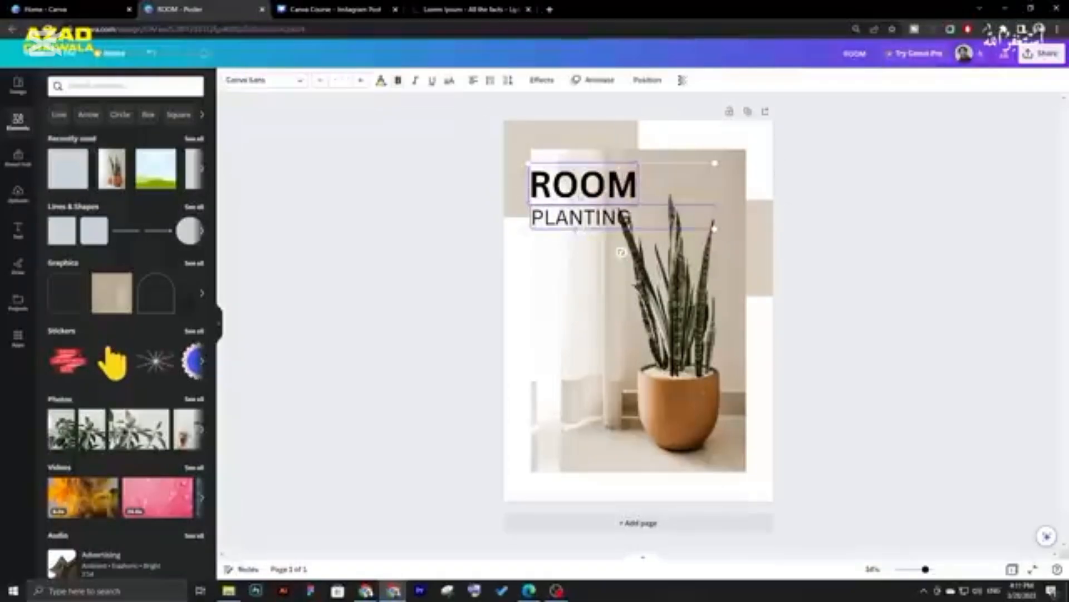
left_click(647, 81)
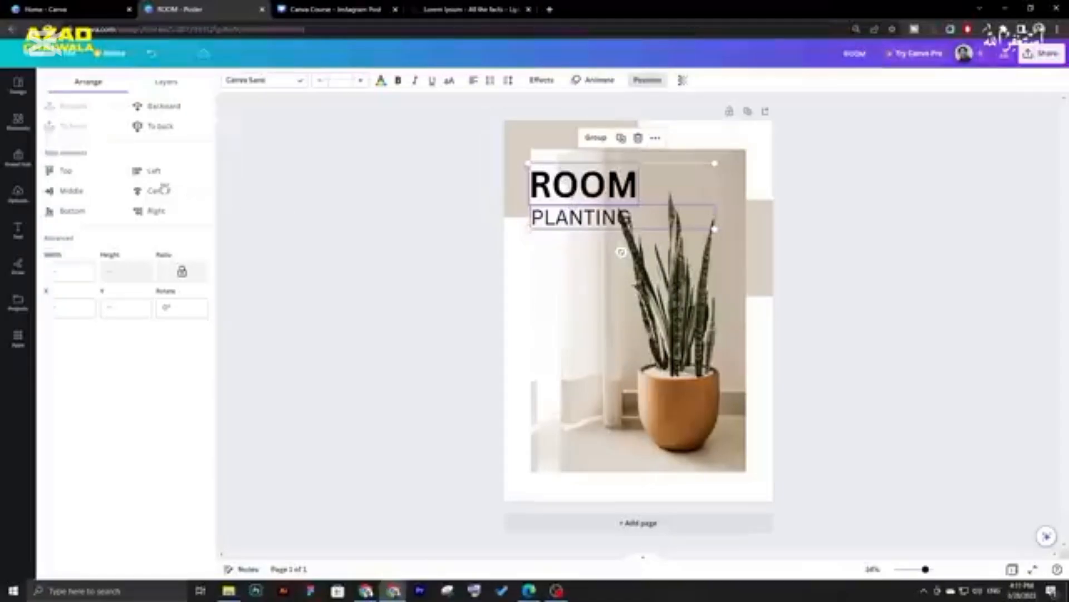
left_click(76, 191)
key("ctrl+z")
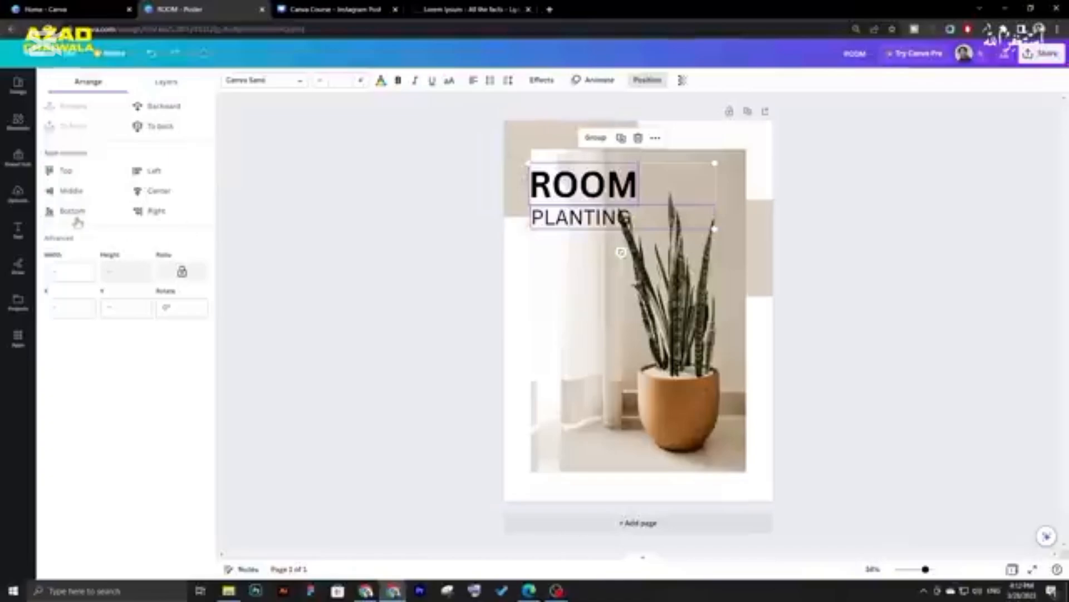
left_click(149, 172)
left_click(406, 231)
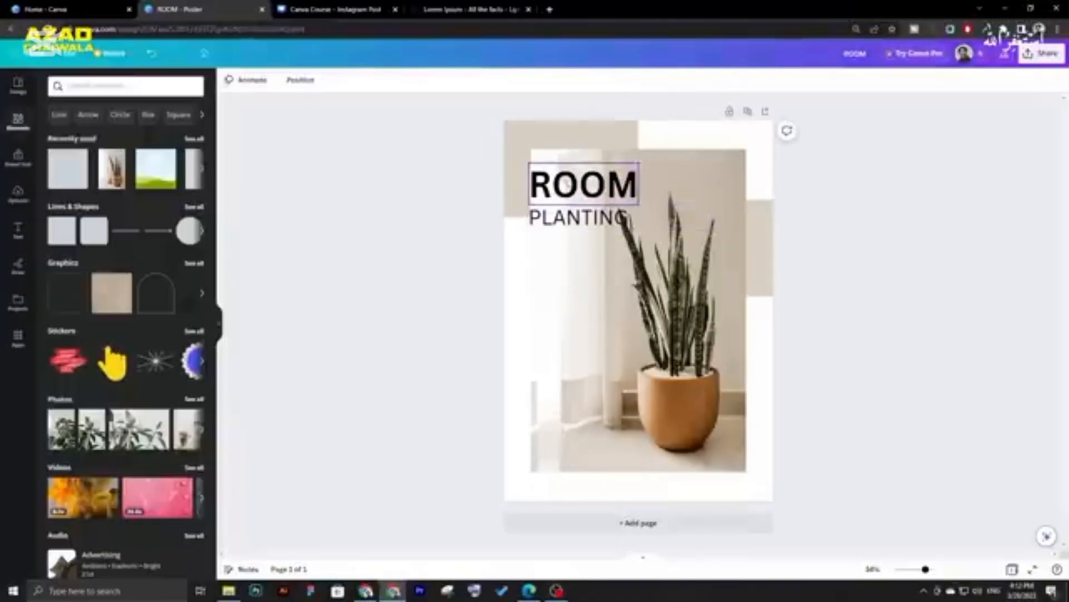
- Shrink the "ROOM" and "PLANTING" texts together and place them inside the upper-left corner of the plant photo
left_click(575, 216)
left_click(580, 192, "shift")
left_click_drag(585, 215, 579, 195)
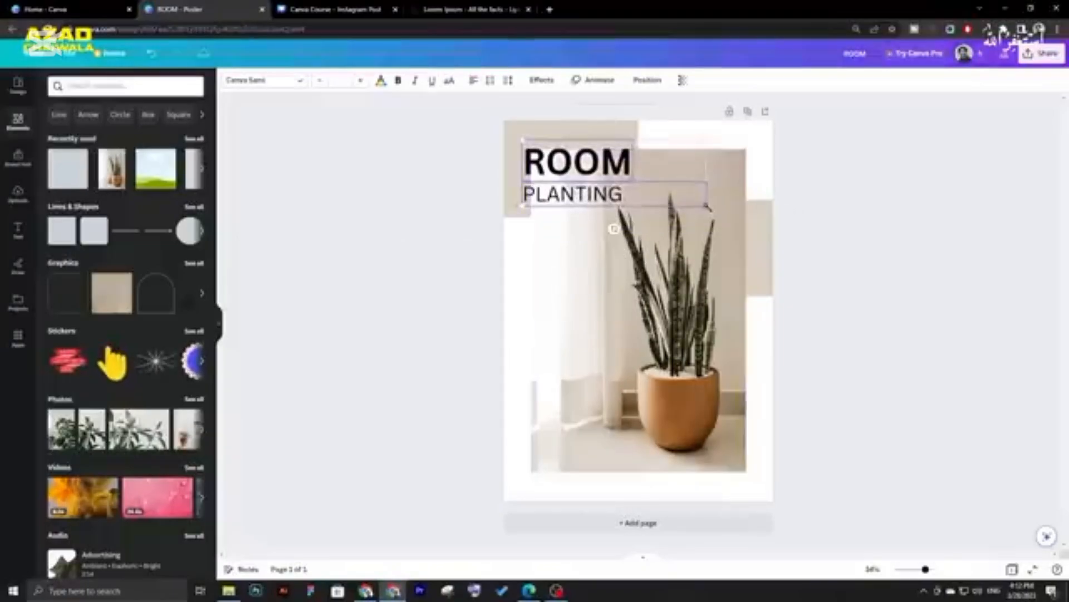
left_click_drag(708, 209, 632, 176)
left_click_drag(564, 155, 579, 177)
left_click(399, 191)
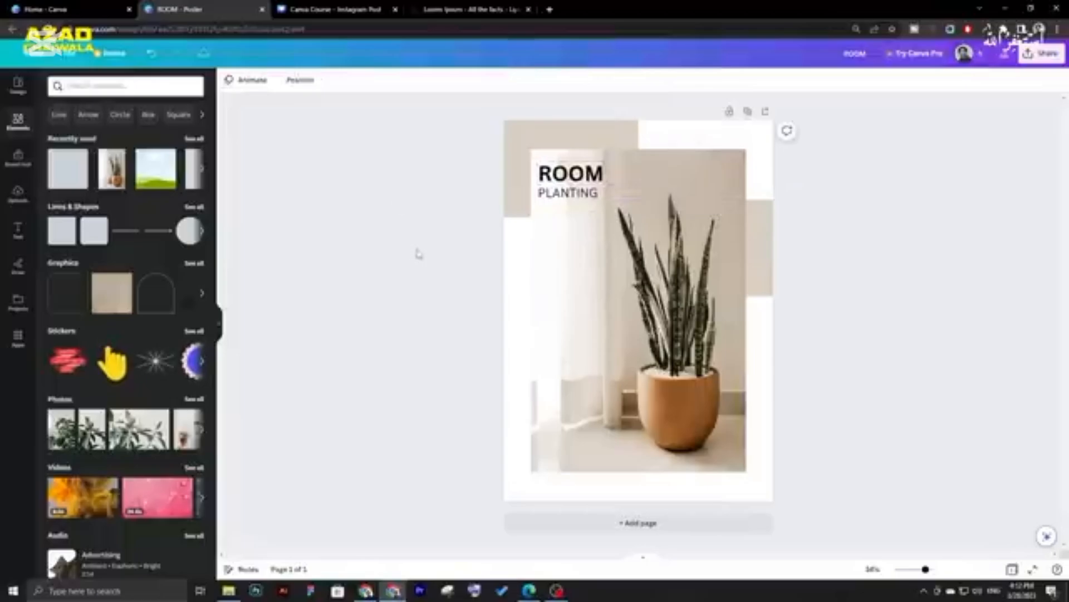
- Check the flyer reference on Pinterest, and search the Canva elements for "LOGO" graphics
left_click(369, 592)
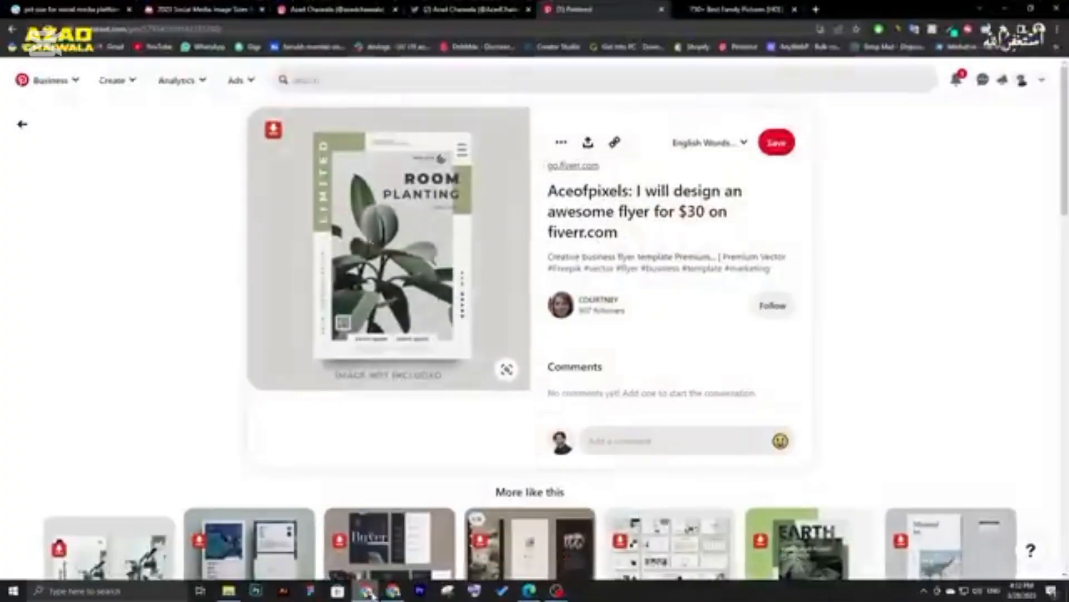
left_click(369, 593)
left_click(127, 84)
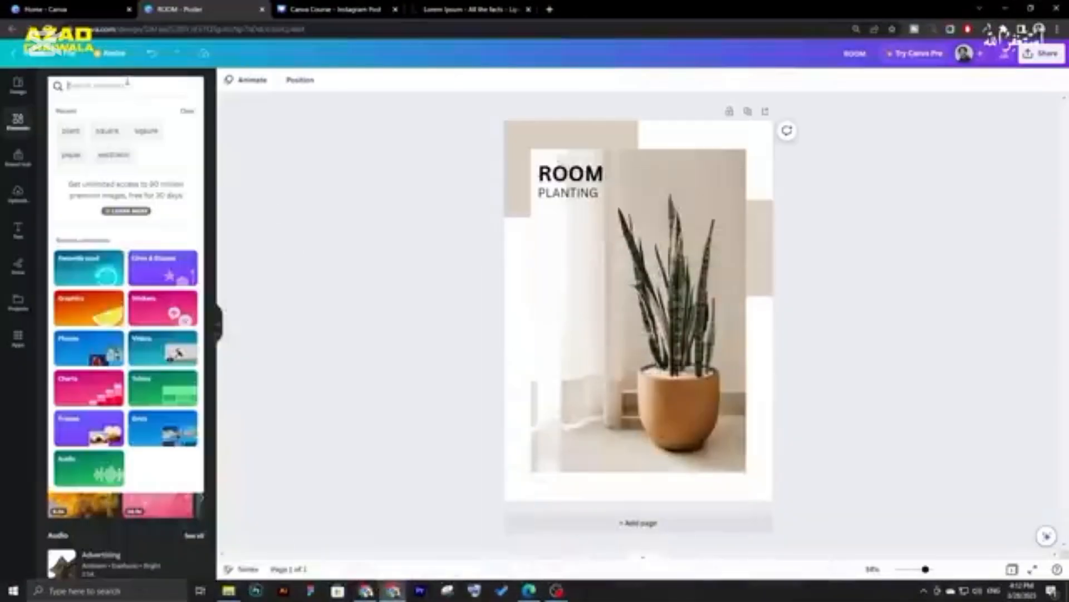
type("LOG")
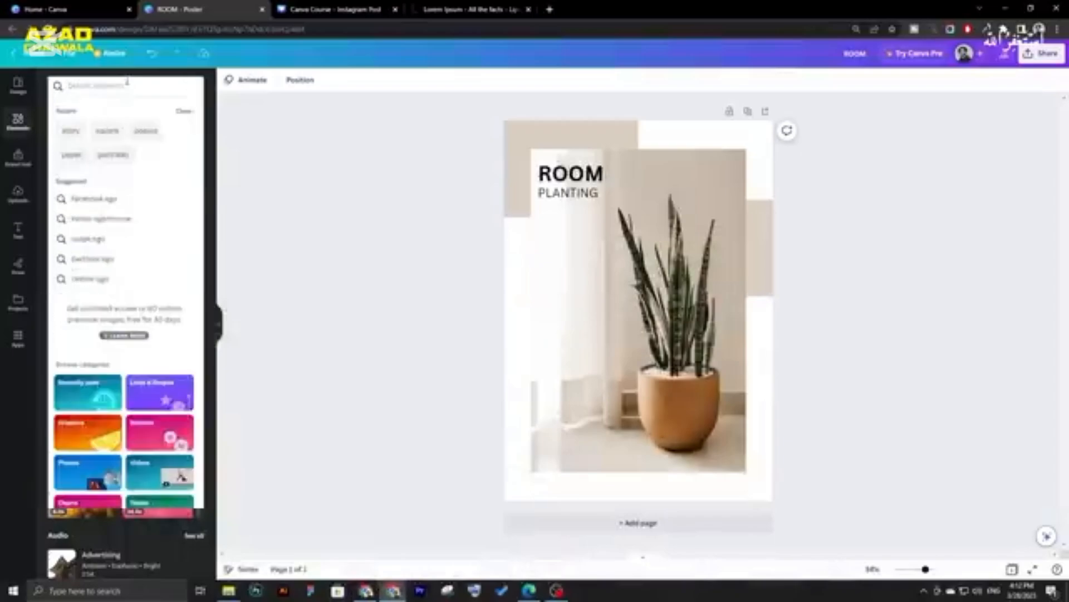
type("O")
key("Return")
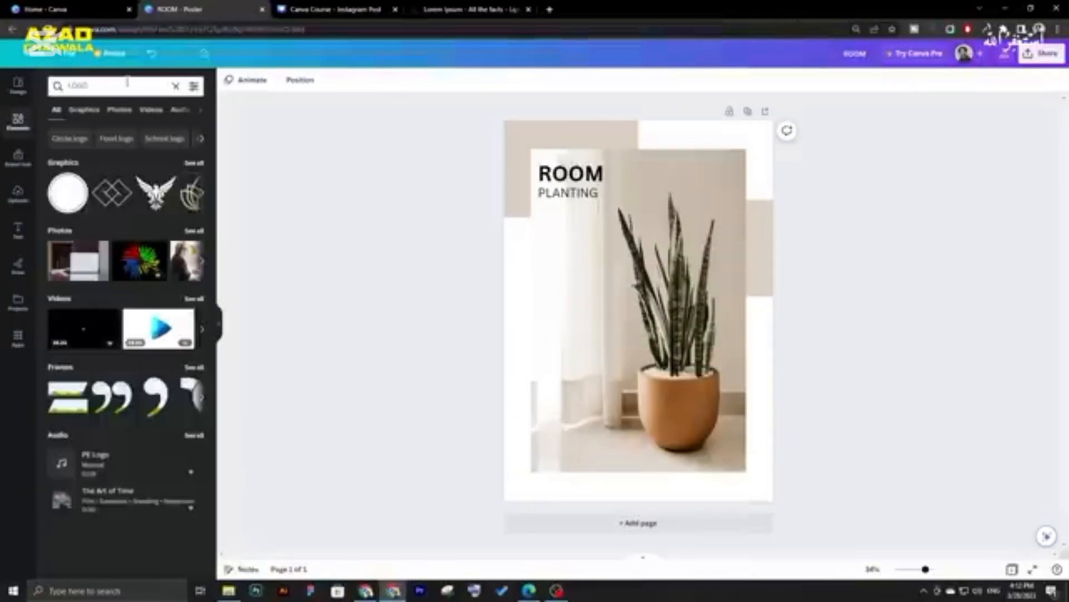
left_click(79, 113)
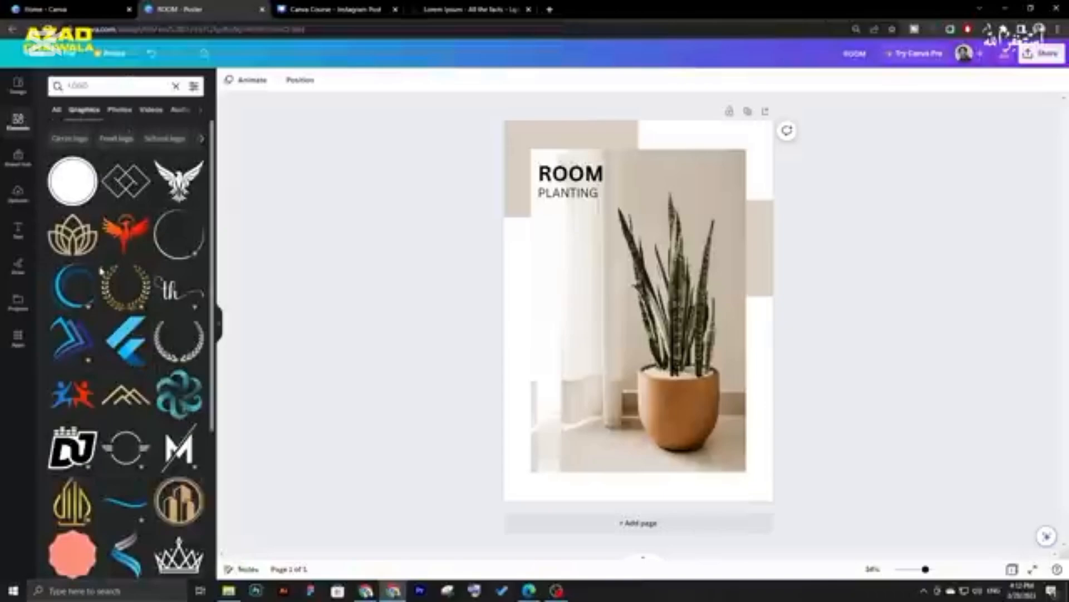
scroll(100, 271, "down", 5)
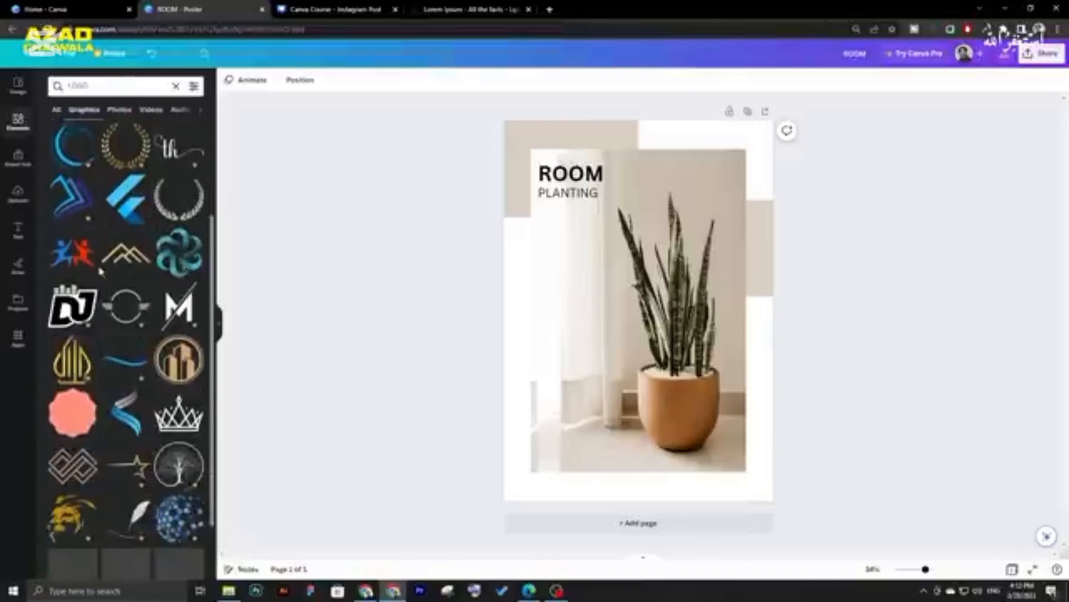
- Refine the graphics search to "PLANT LOGO" and look through the matching designs
left_click(71, 87)
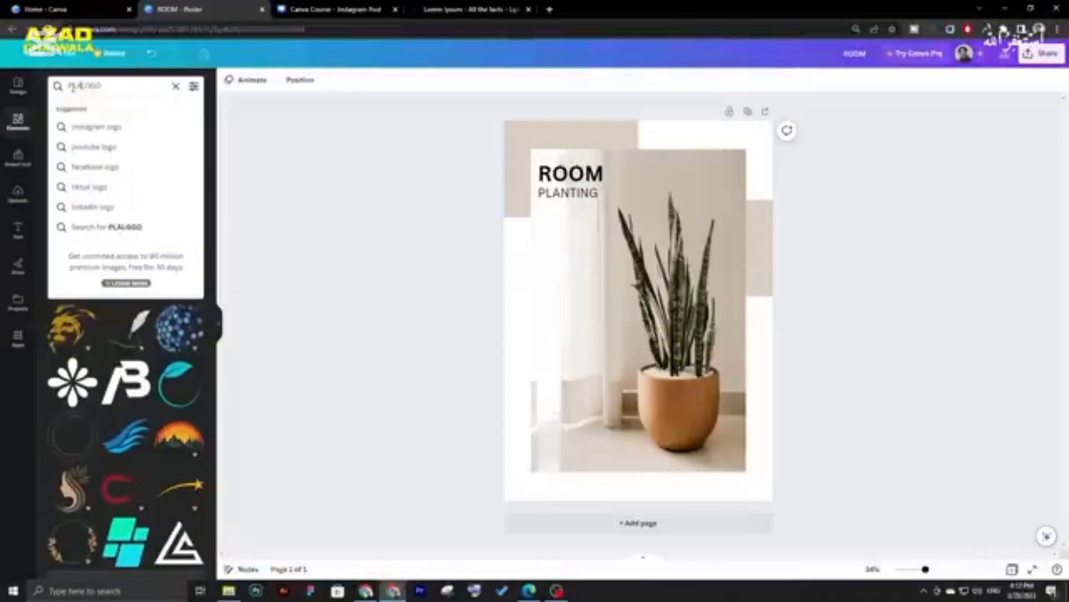
type("T")
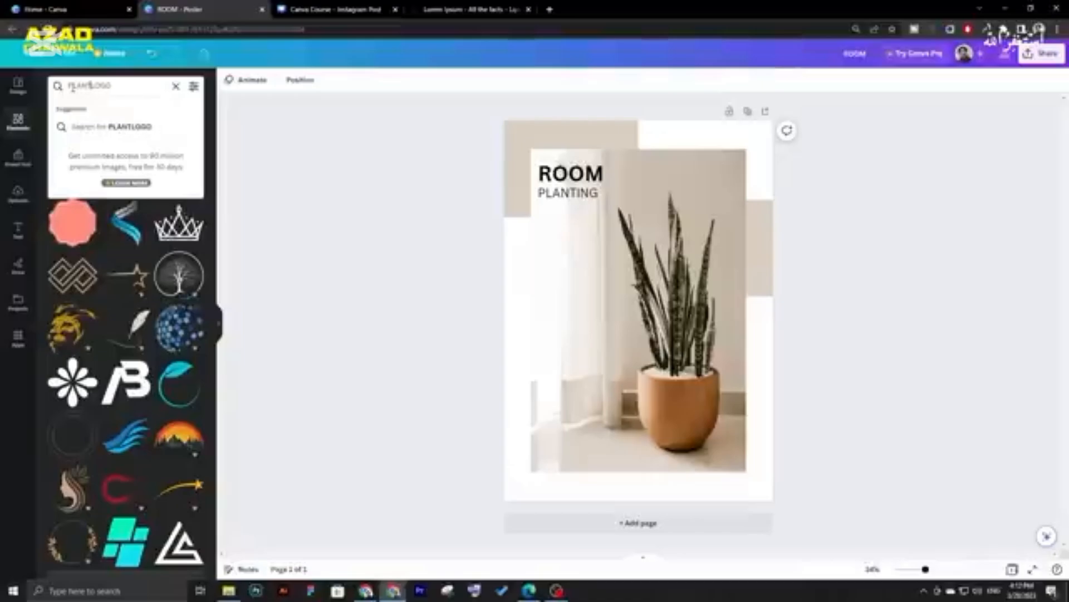
key("Return")
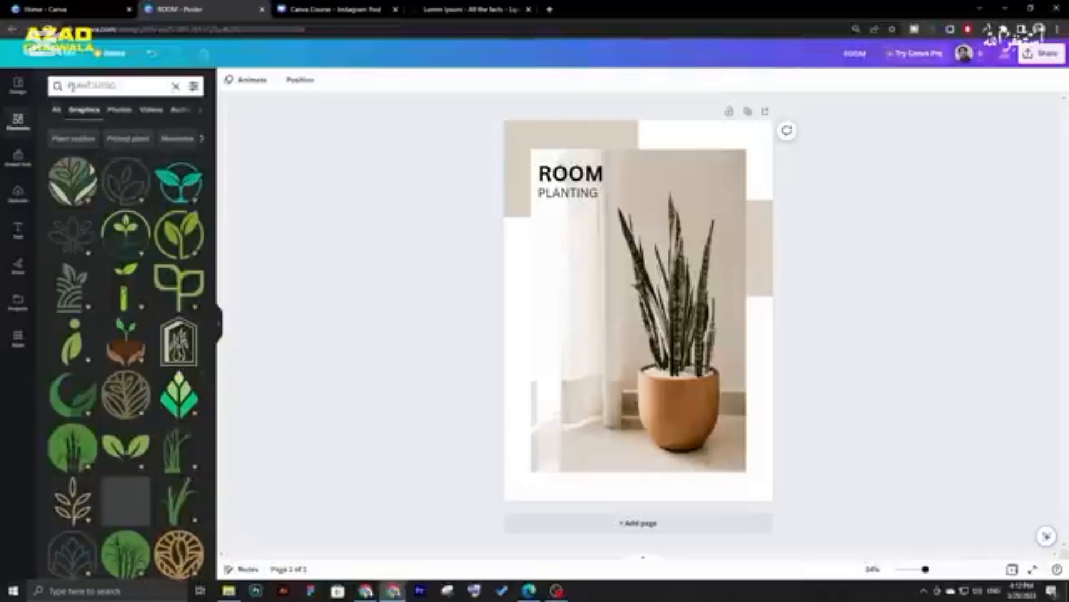
scroll(106, 234, "down", 4)
scroll(105, 234, "up", 4)
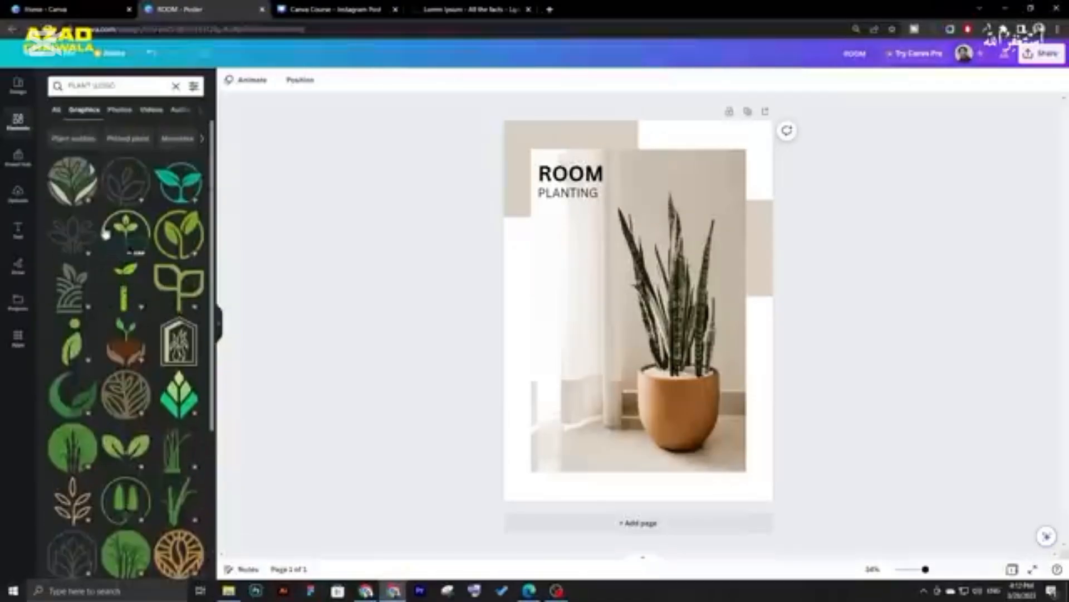
left_click(95, 85)
key("Return")
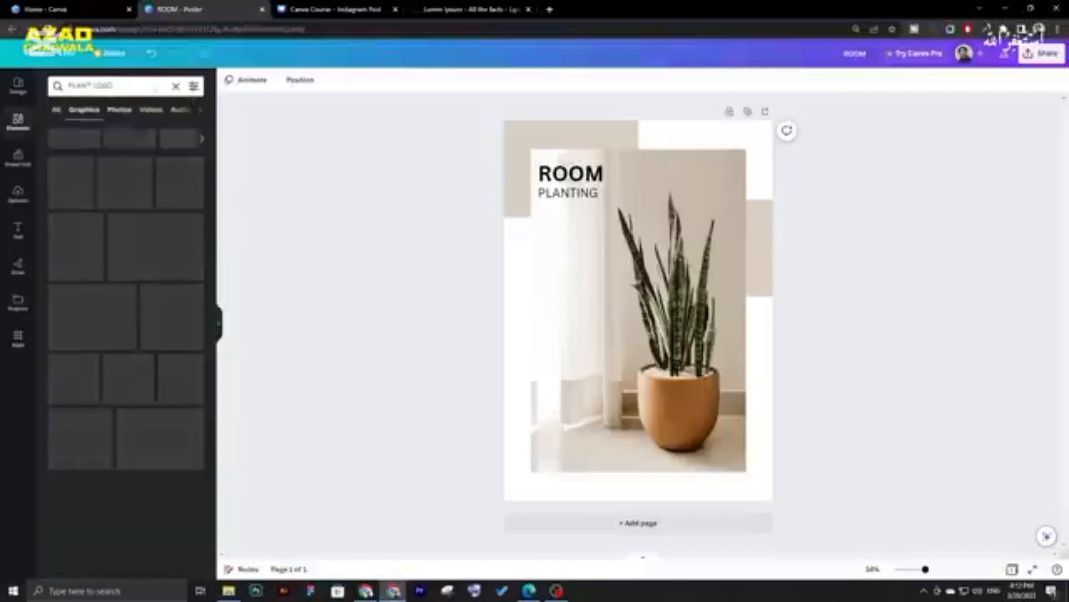
- Filter the plant logo graphics to free items only
left_click(194, 86)
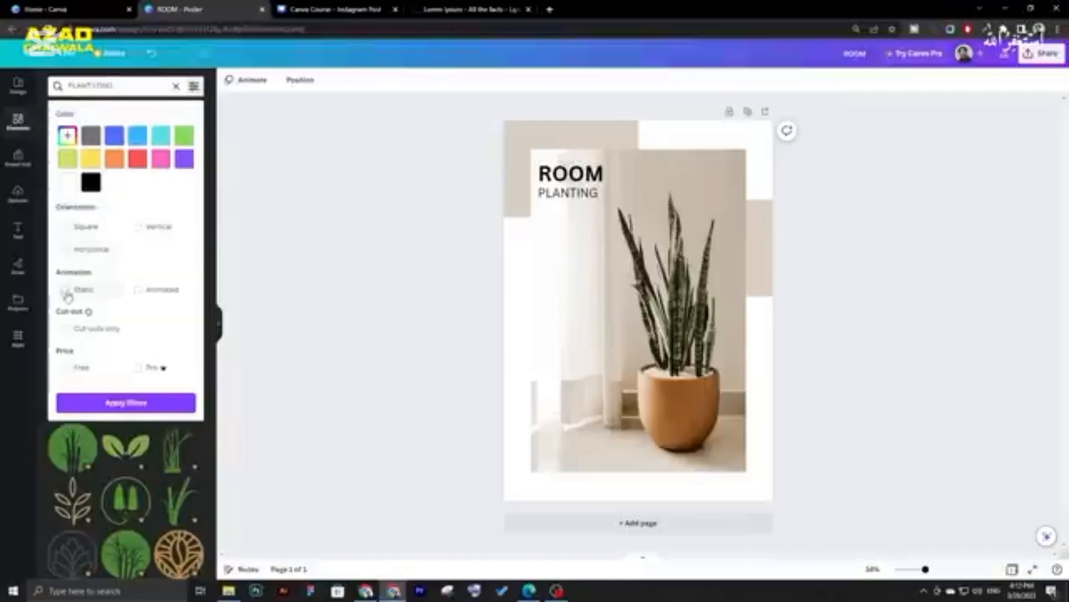
left_click(161, 136)
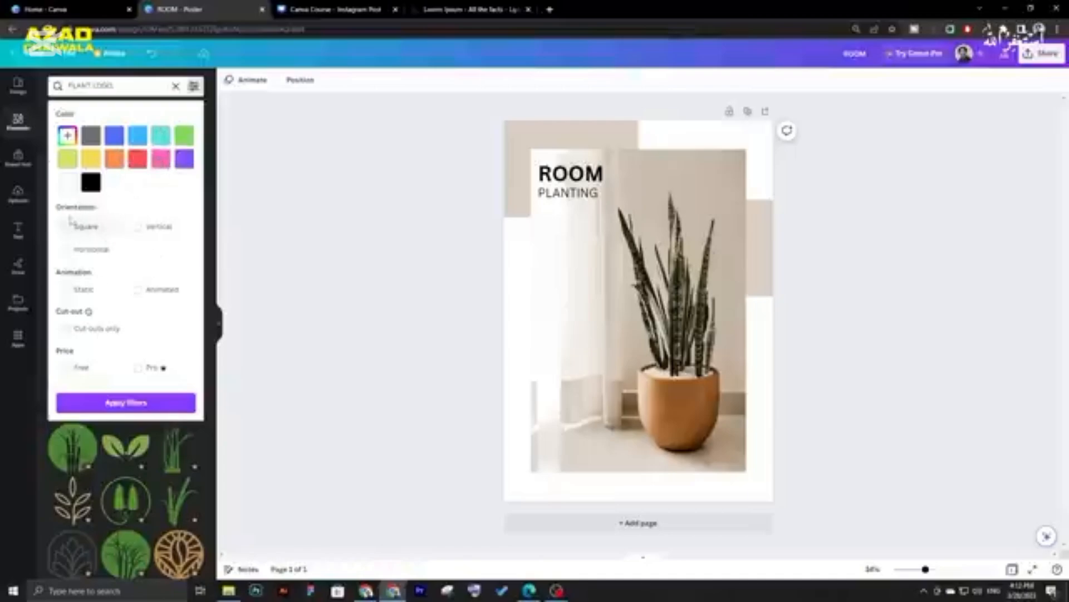
left_click(67, 369)
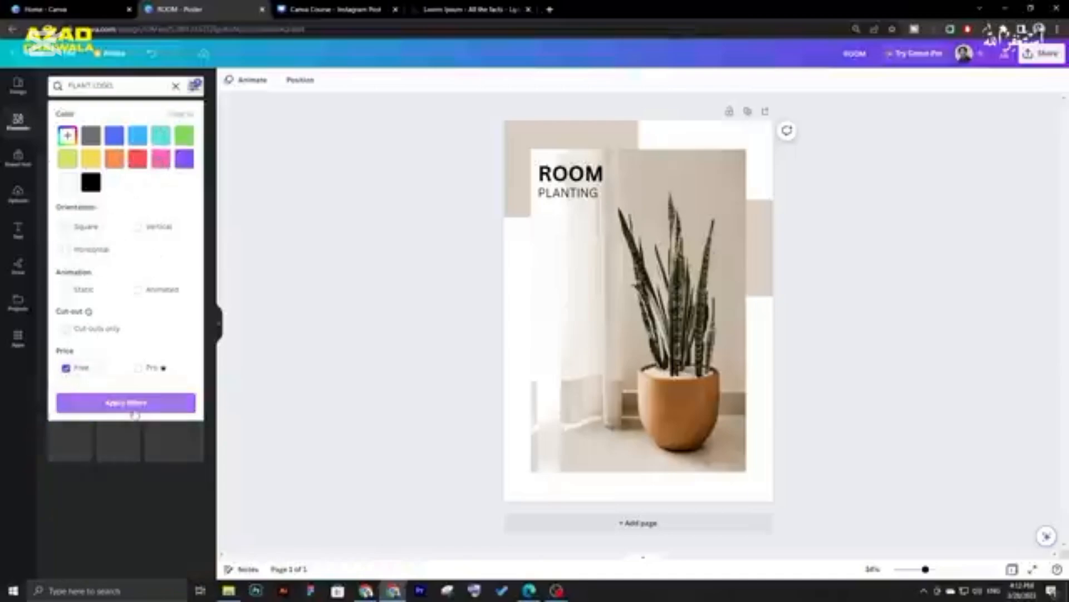
left_click(126, 402)
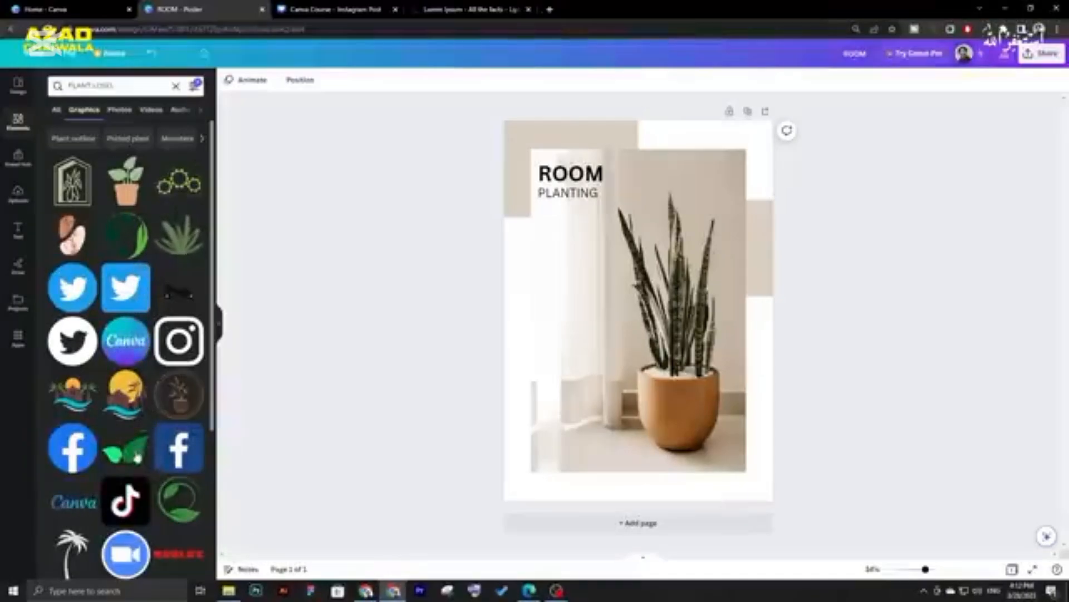
- Try out the potted plant graphic, undo it, and add the green globe graphic with leaves instead
left_click(126, 181)
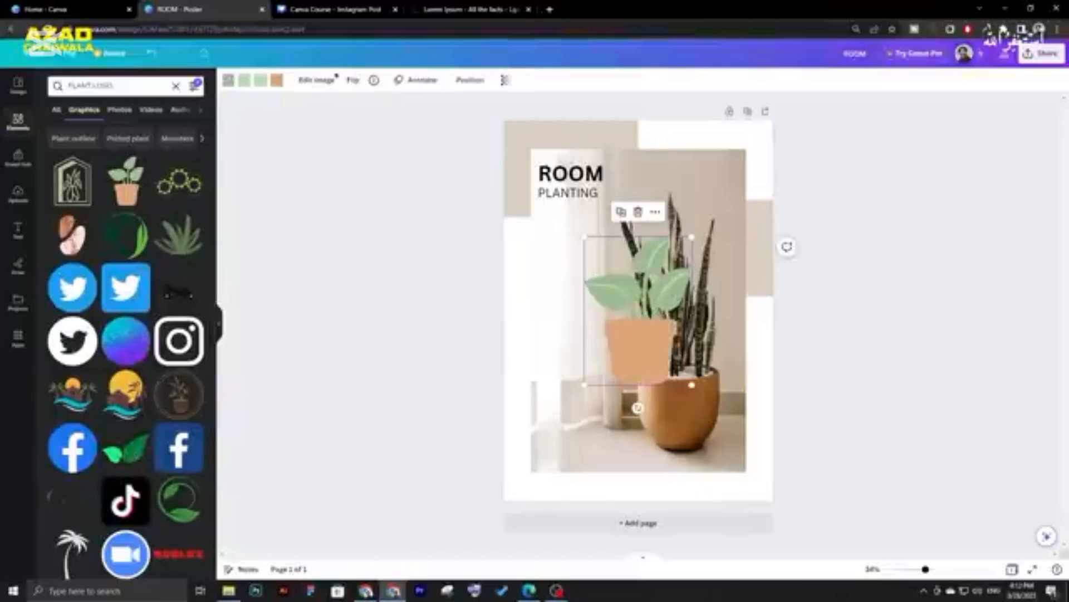
key("ctrl+z")
scroll(134, 396, "down", 5)
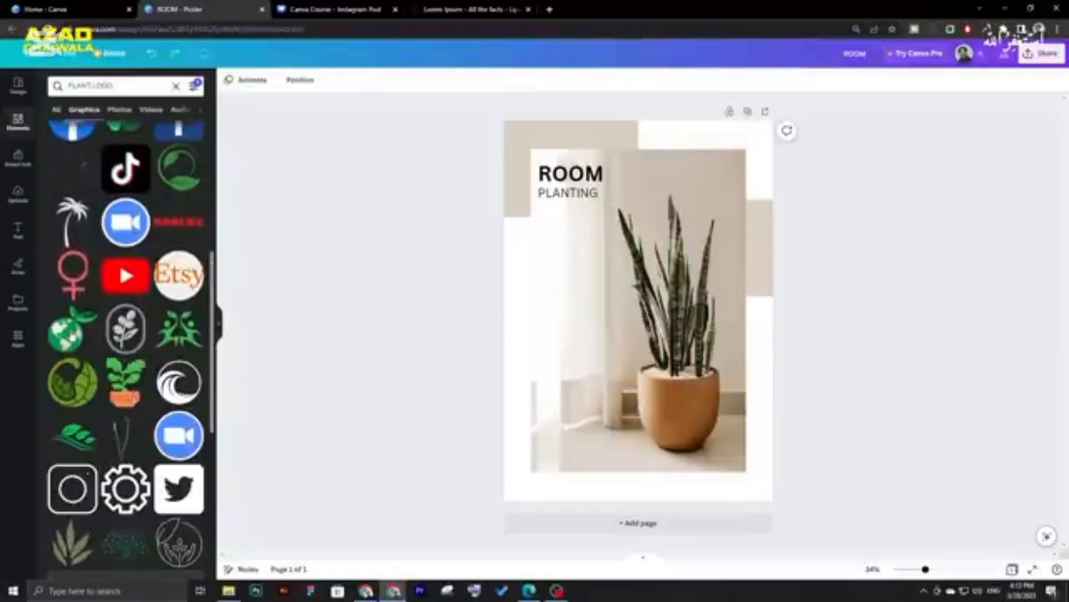
left_click(66, 329)
left_click_drag(694, 261, 627, 321)
key("ctrl+z")
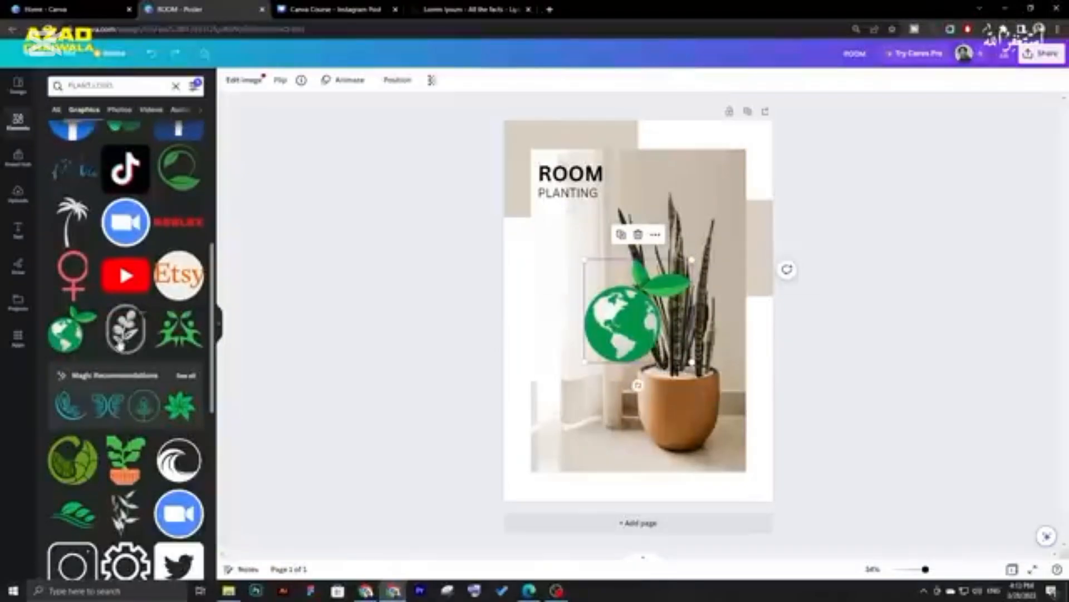
- Add the framed plant logo graphic, shrink it, and place it in the poster's upper-right corner
scroll(120, 346, "up", 1)
scroll(120, 346, "up", 5)
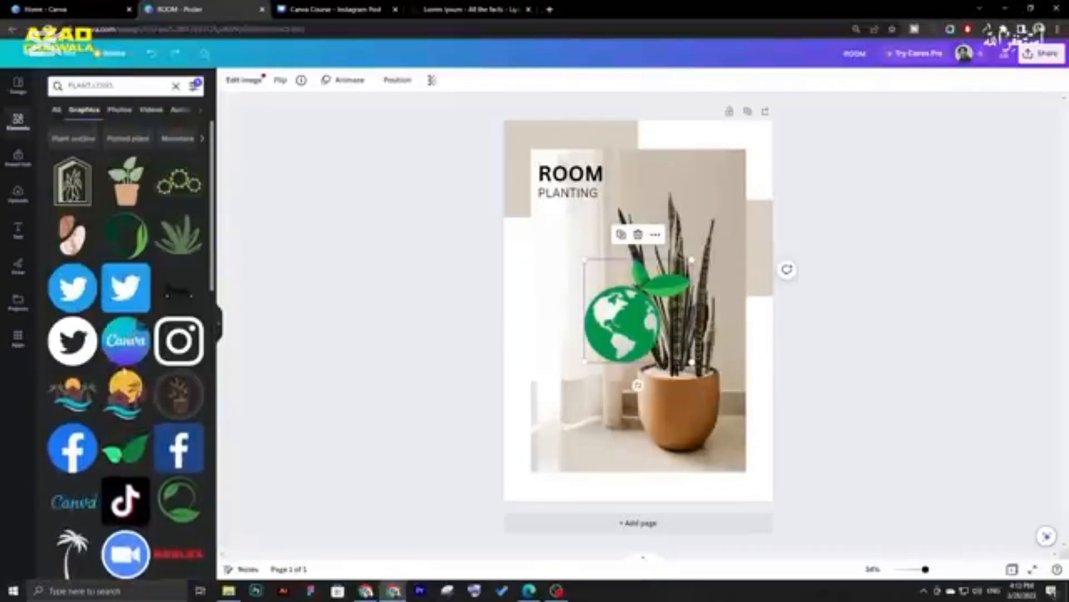
left_click(81, 181)
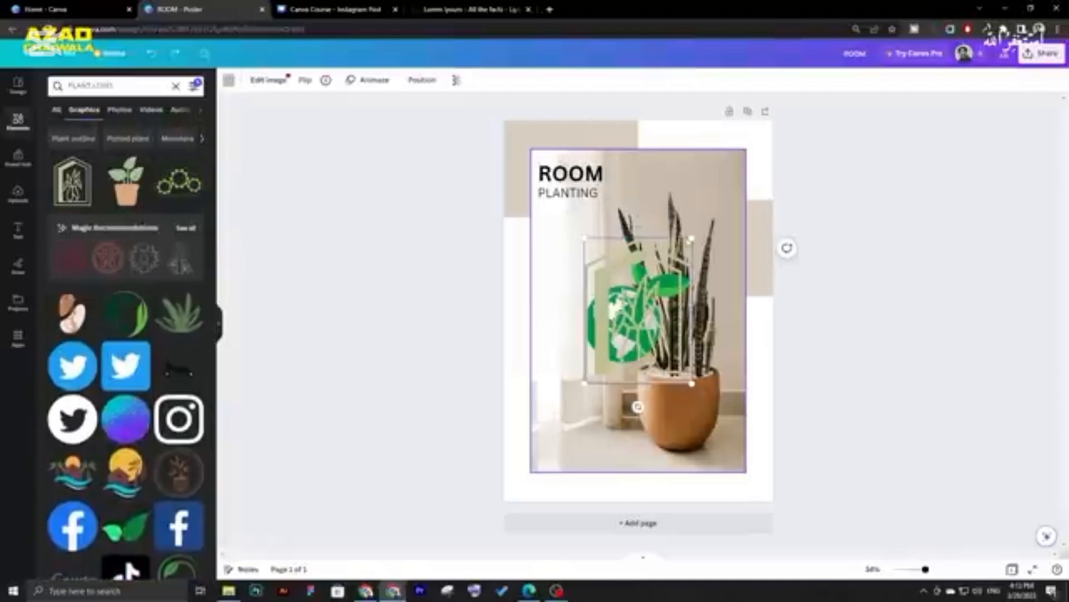
left_click_drag(638, 349, 743, 161)
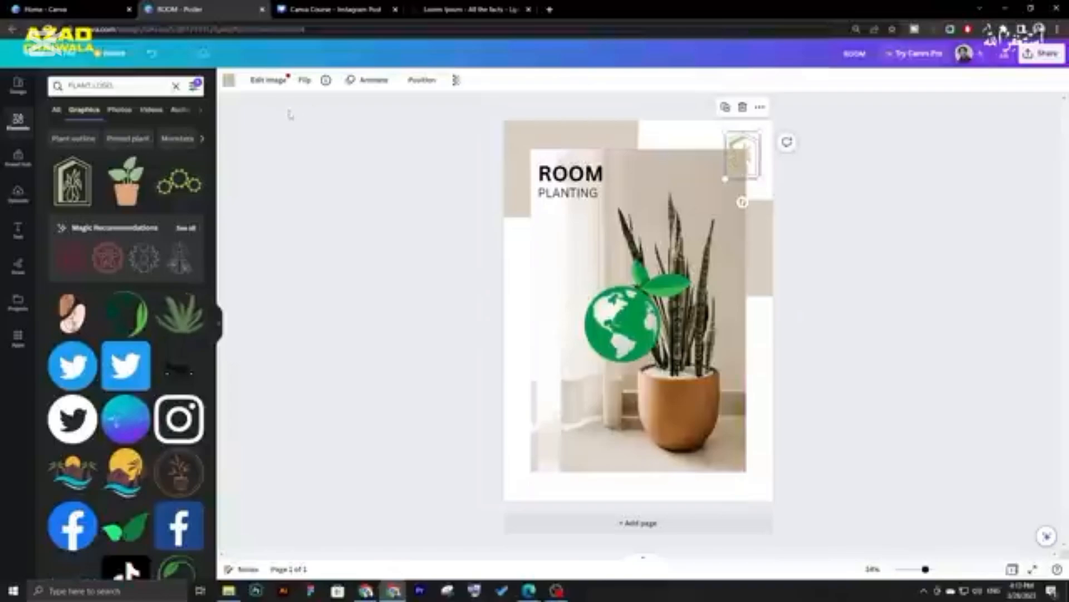
- Recolour the framed plant logo with the darkest photo colour and move it to the photo's lower-left corner
left_click(229, 80)
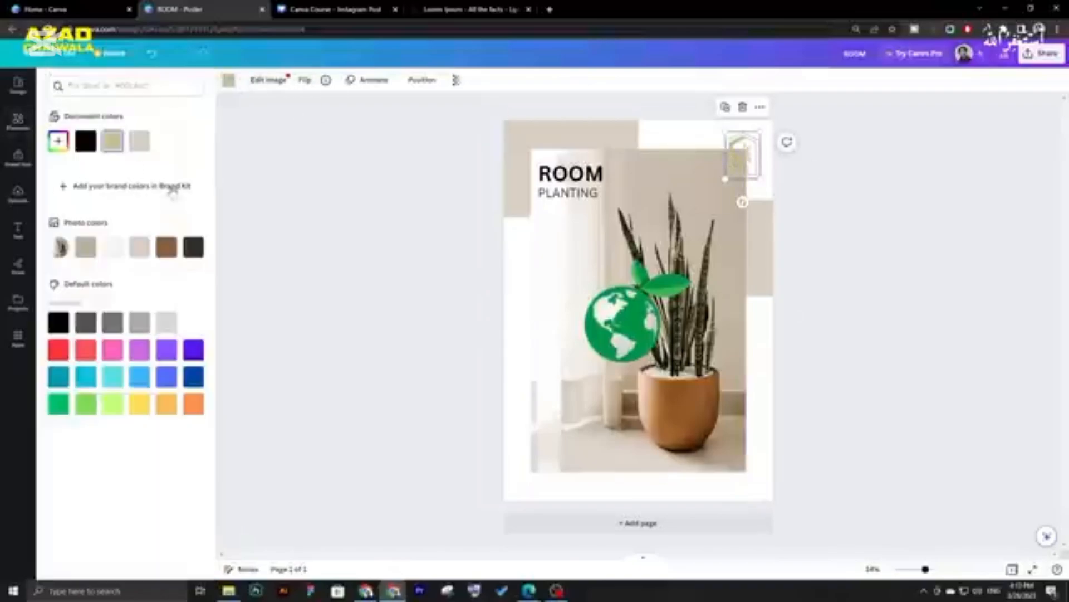
left_click(193, 246)
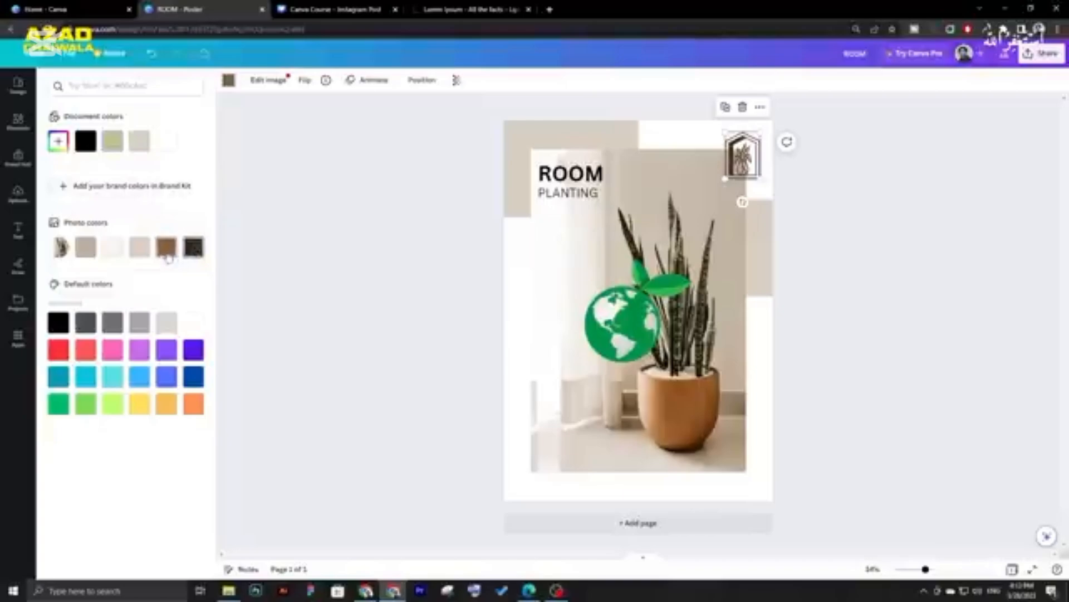
left_click(167, 251)
left_click(193, 247)
left_click_drag(761, 178, 550, 449)
left_click(432, 393)
left_click(428, 396)
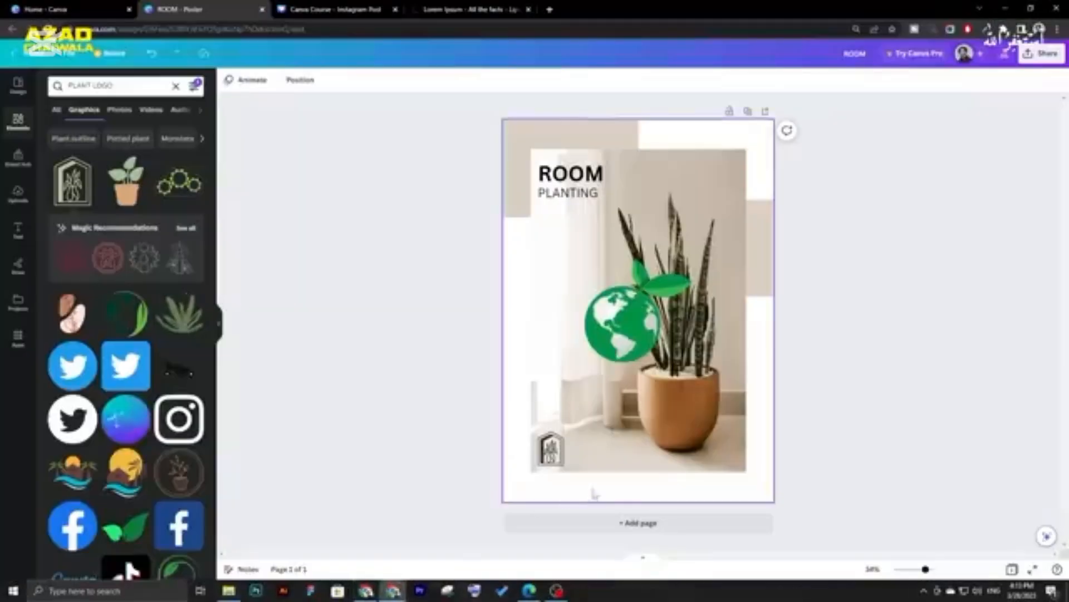
- Paste the Lorem Ipsum paragraph as a text box and shrink and place it just below the photo
left_click(630, 334)
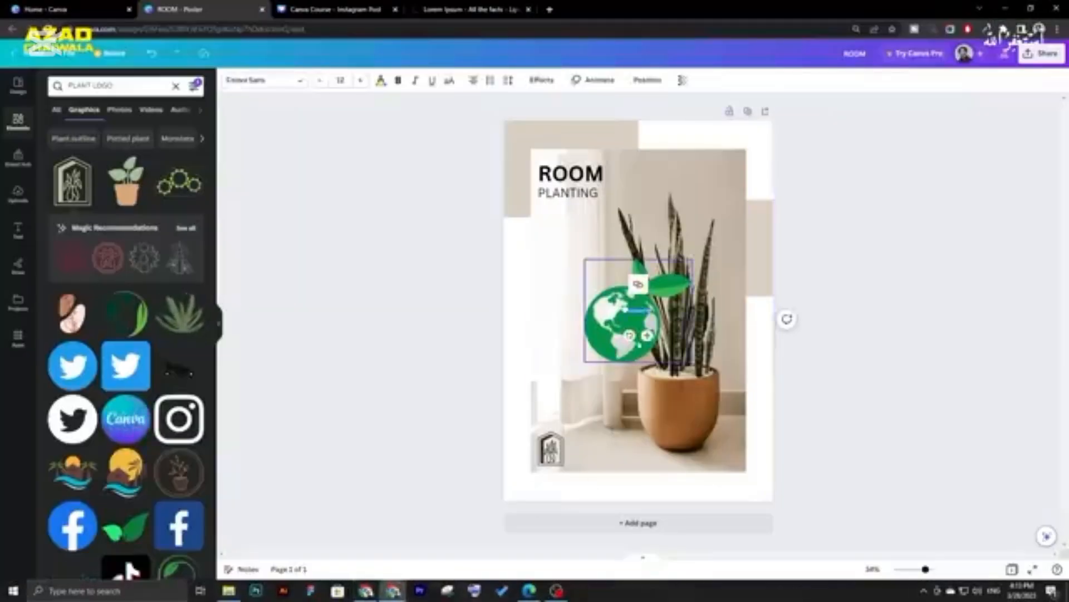
key("ctrl+v")
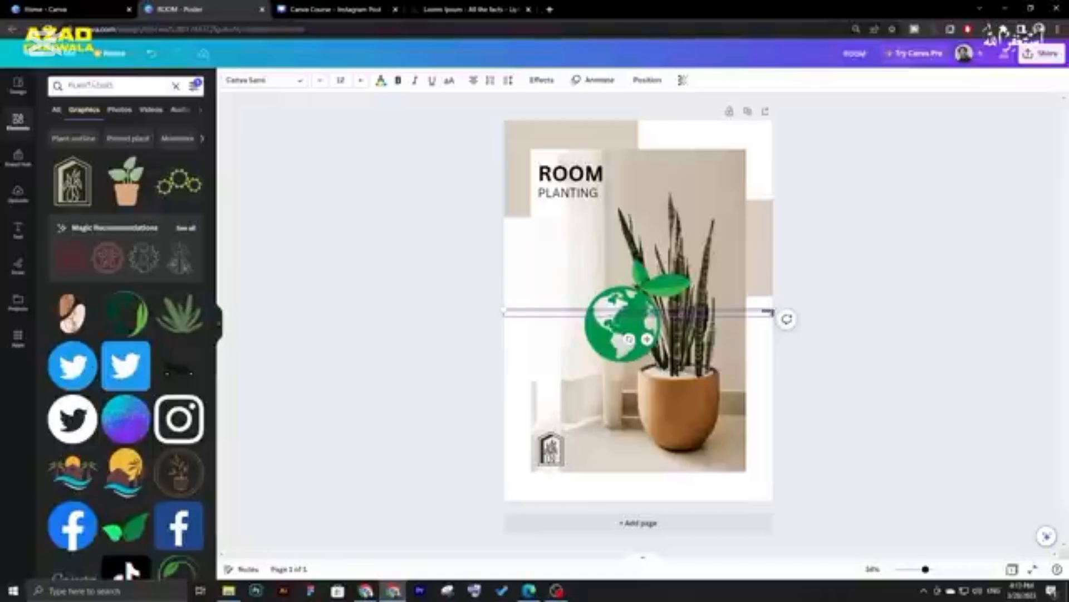
left_click_drag(771, 313, 594, 478)
scroll(613, 501, "up", 5)
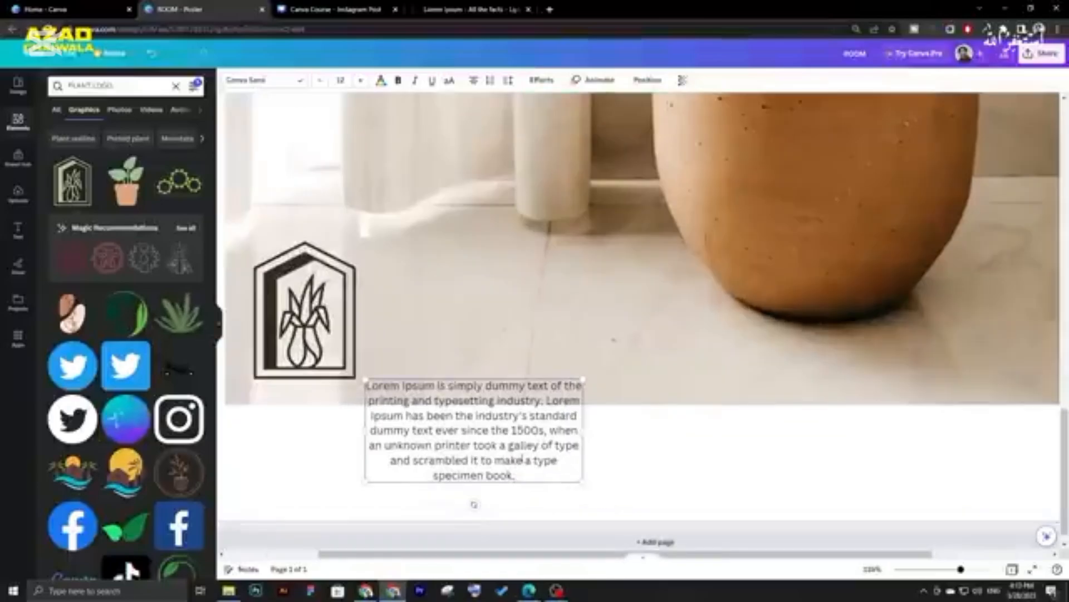
- Shorten the pasted paragraph to two centred lines ending with "printing and typesetting industry" in the poster's bottom margin
double_click(467, 427)
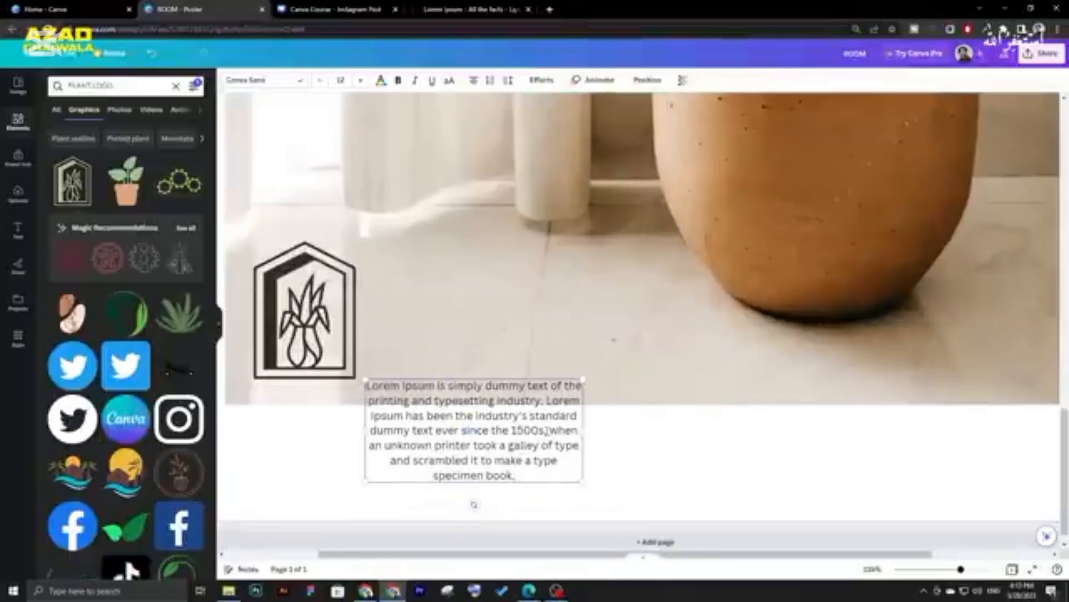
left_click_drag(546, 430, 557, 478)
key("BackSpace")
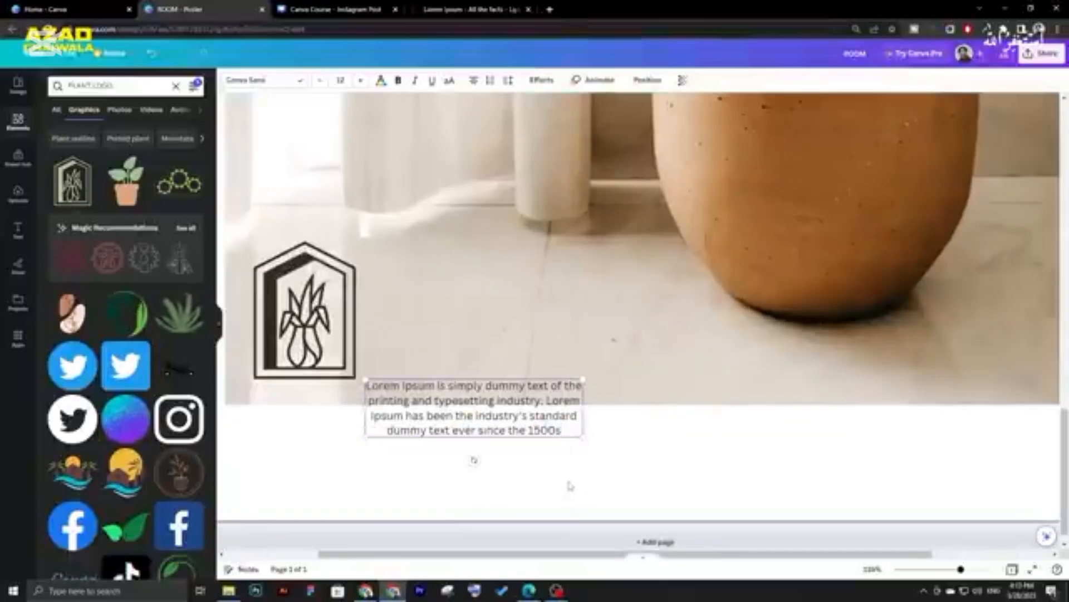
left_click_drag(567, 430, 540, 431)
key("BackSpace")
key("ctrl+a")
left_click(546, 476)
scroll(540, 432, "down", 3)
scroll(539, 432, "down", 2)
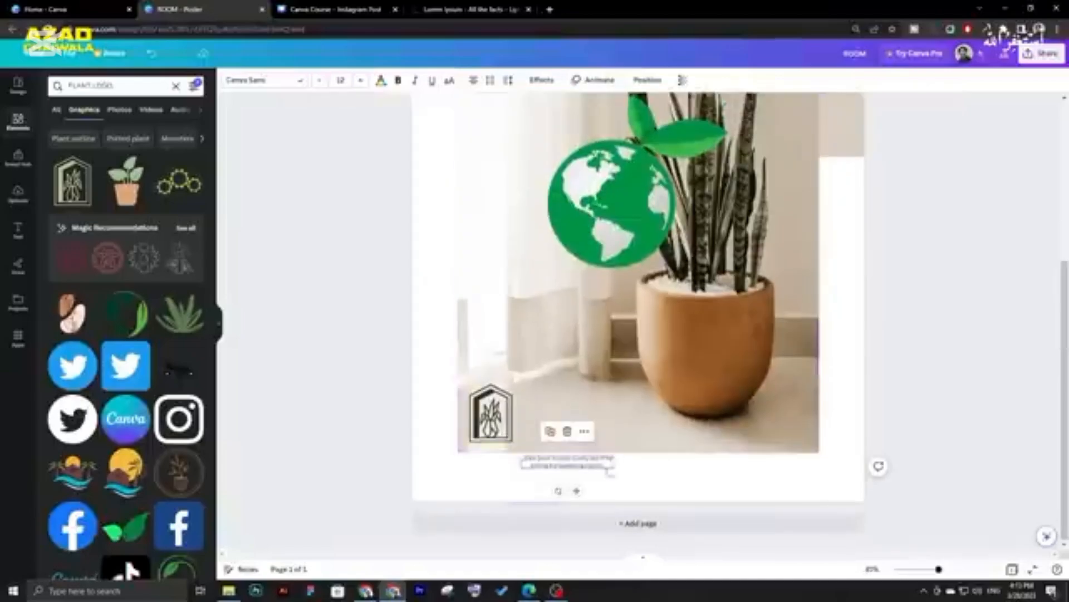
- Duplicate the short Lorem Ipsum text alongside the original and centre the pair under the photo
left_click(550, 431)
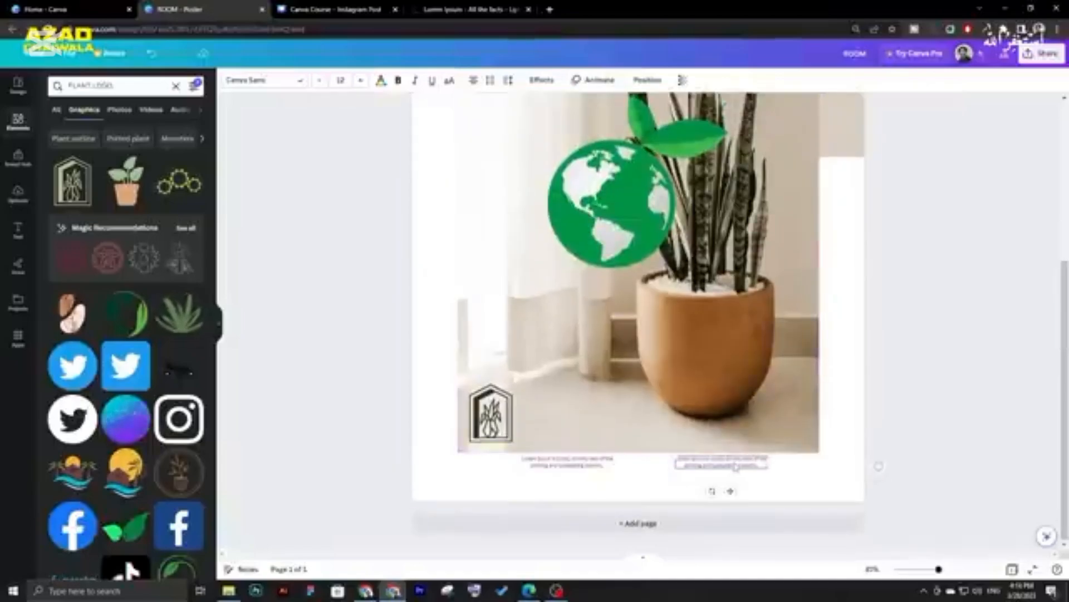
left_click(968, 431)
left_click(585, 463)
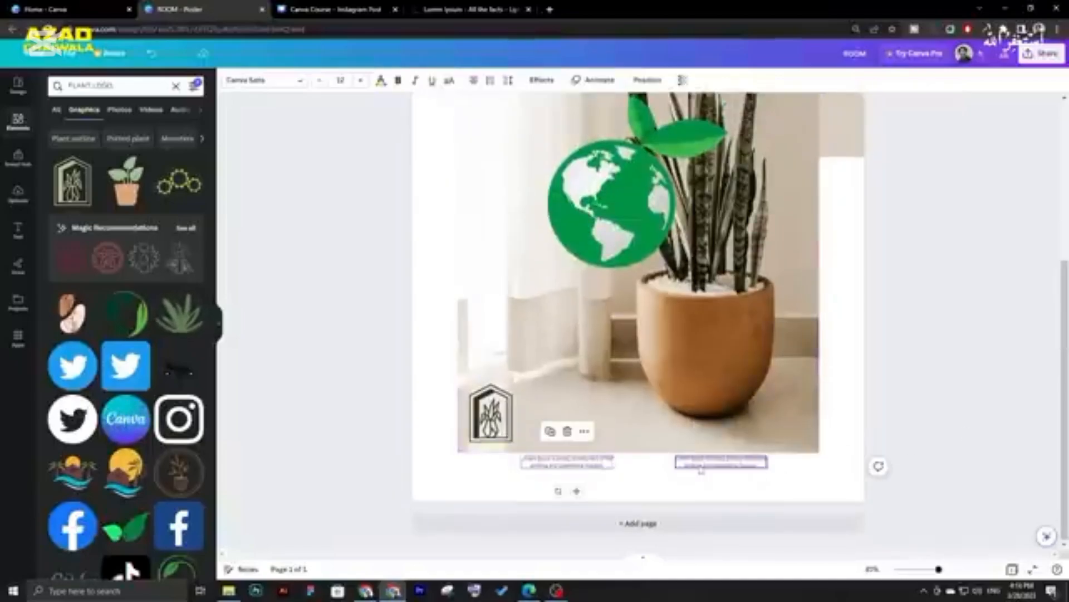
left_click(699, 466)
left_click(597, 463, "shift")
left_click_drag(704, 462, 712, 461)
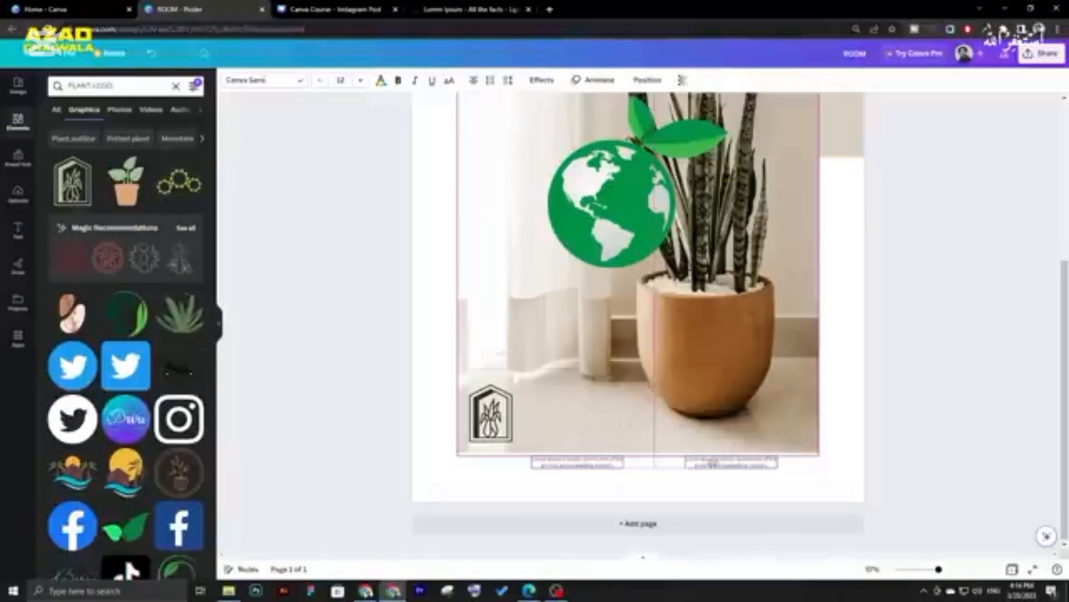
left_click(946, 407)
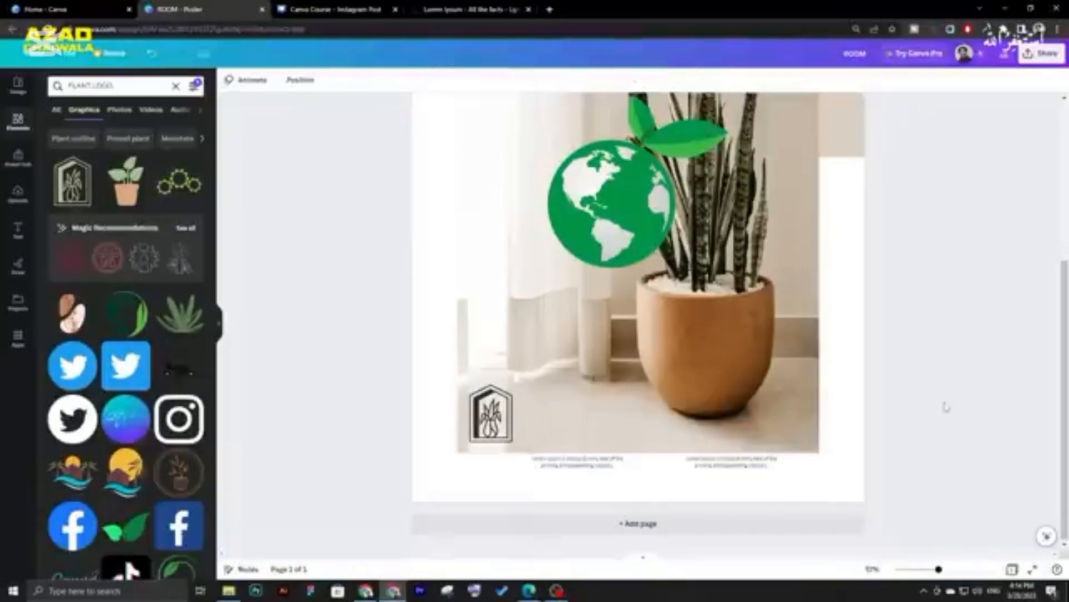
- Switch to the Pinterest flyer reference and enlarge it to examine its vertical side texts and bottom text blocks
scroll(957, 411, "down", 3)
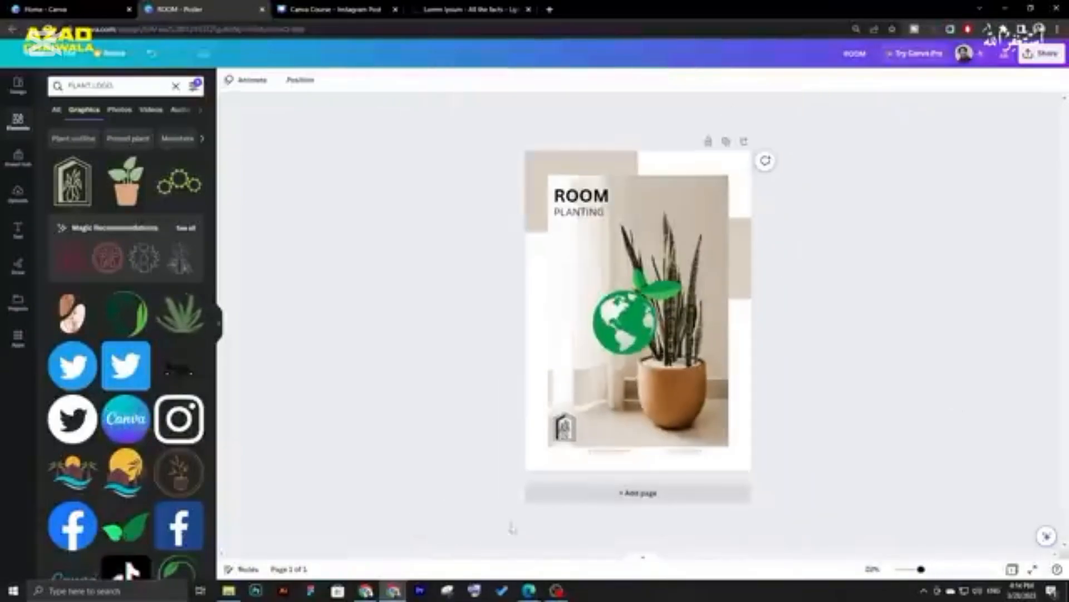
key("alt+Tab")
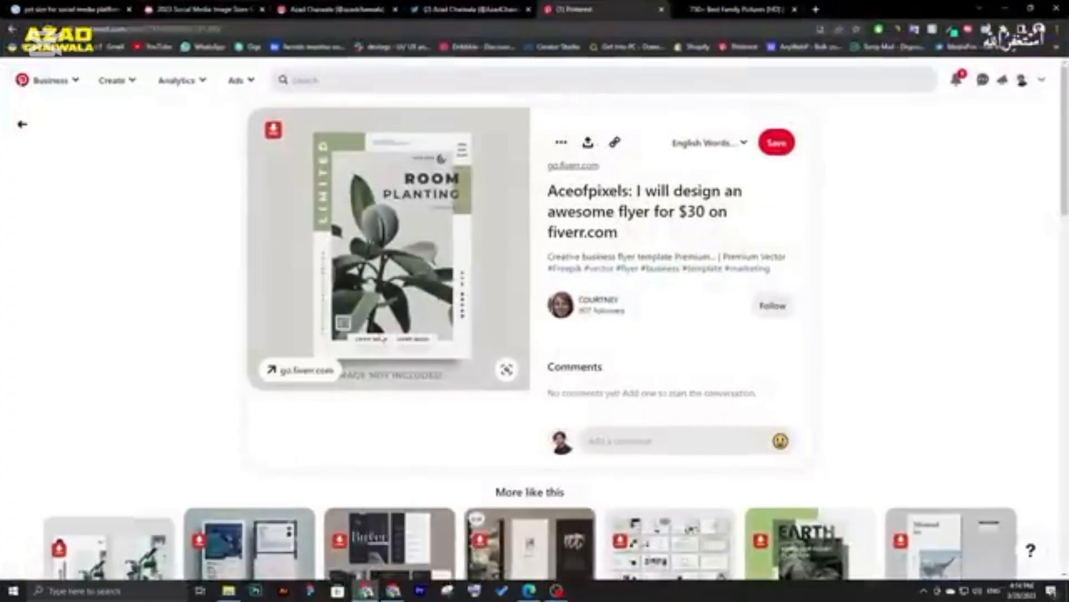
key("ctrl+plus")
key("ctrl+plus")
scroll(380, 346, "down", 1)
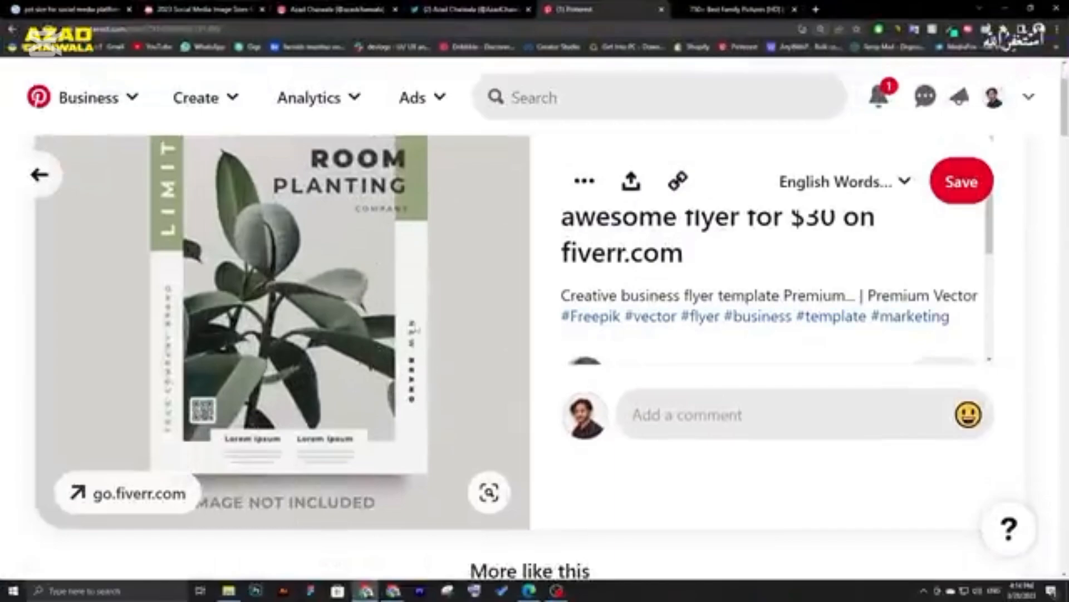
key("alt+Tab")
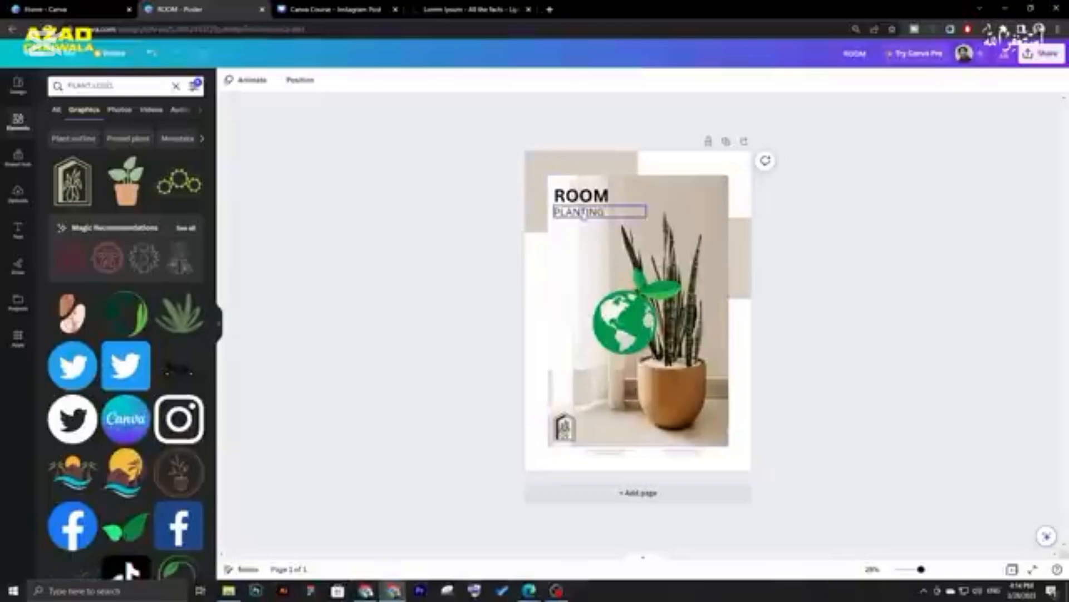
- Add a text reading "VERTICAL TEXT" at font size 36 and move it to the photo's left edge
left_click(629, 335)
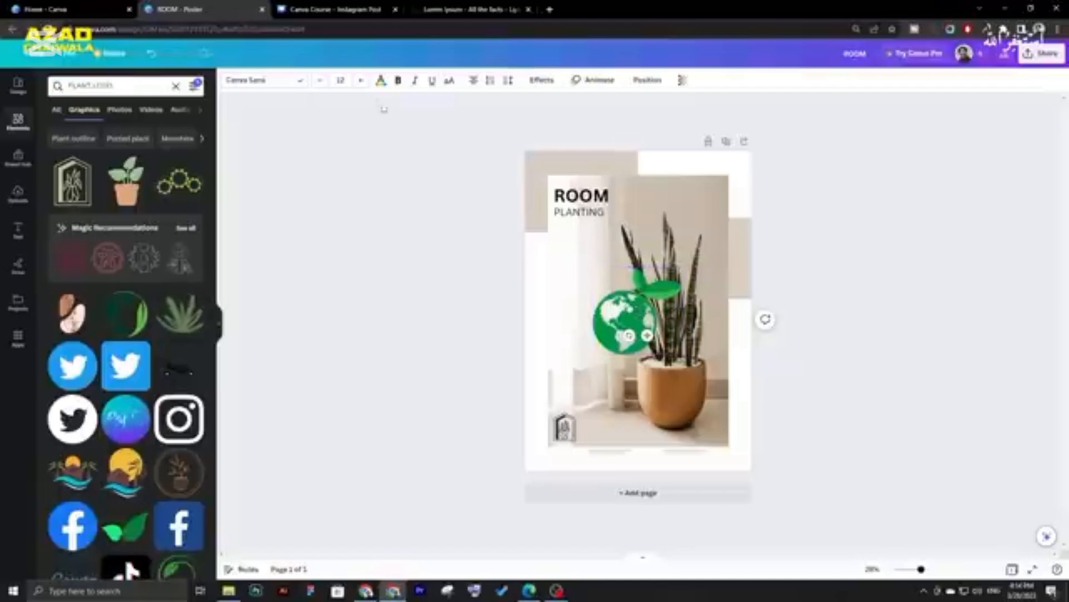
left_click(624, 314)
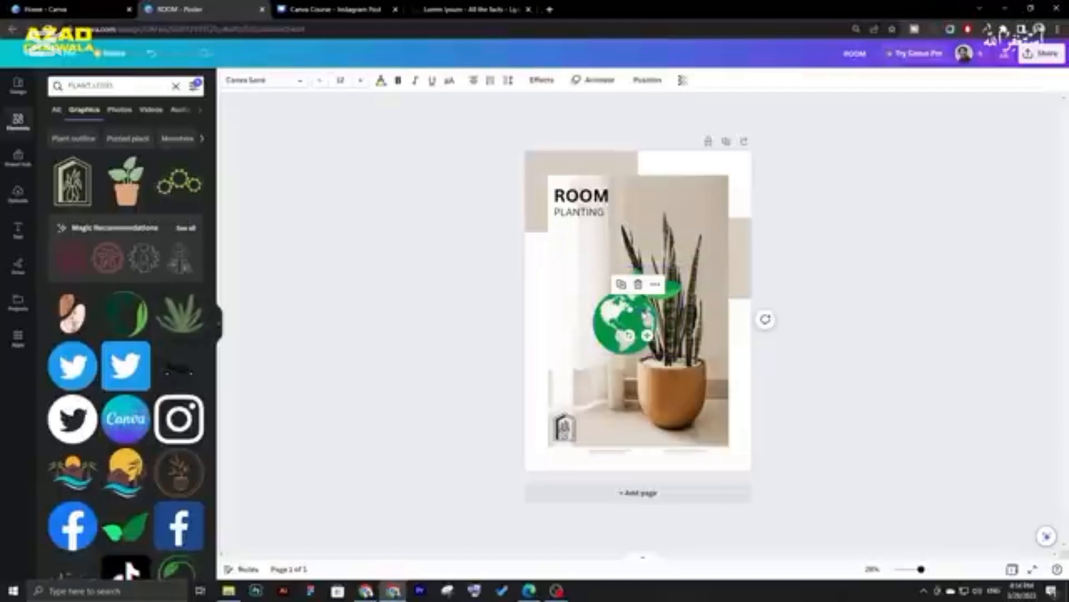
left_click(340, 80)
left_click(354, 328)
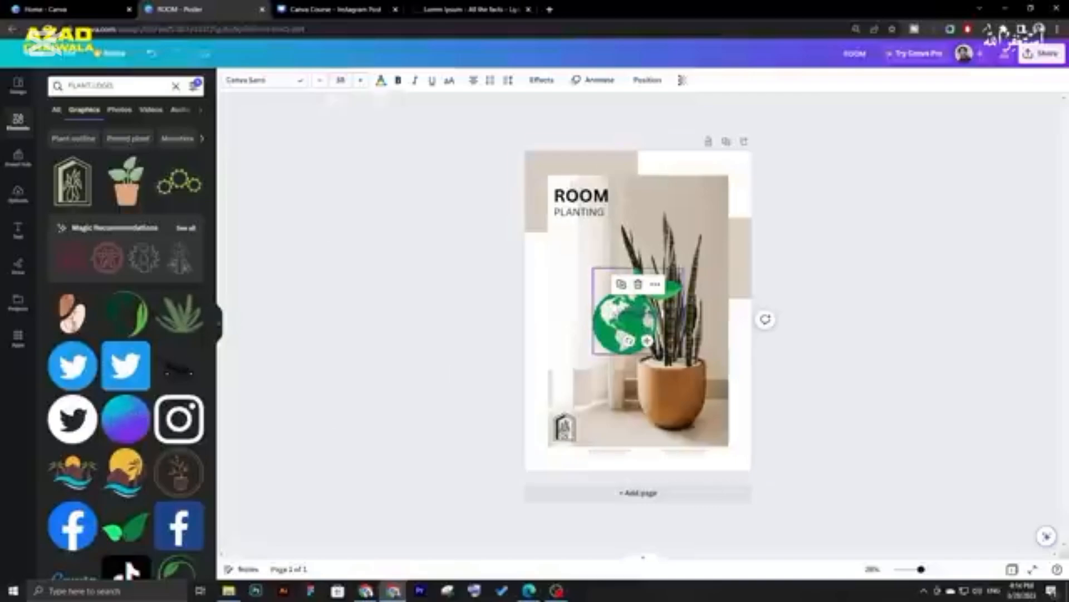
left_click_drag(650, 317, 582, 339)
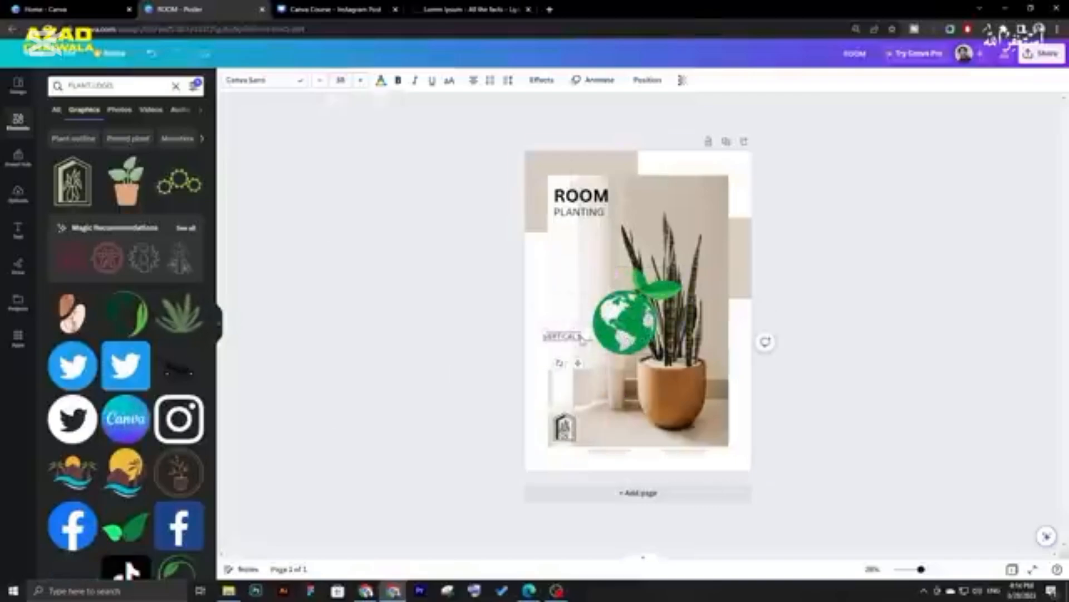
key("ctrl+a")
left_click(647, 476)
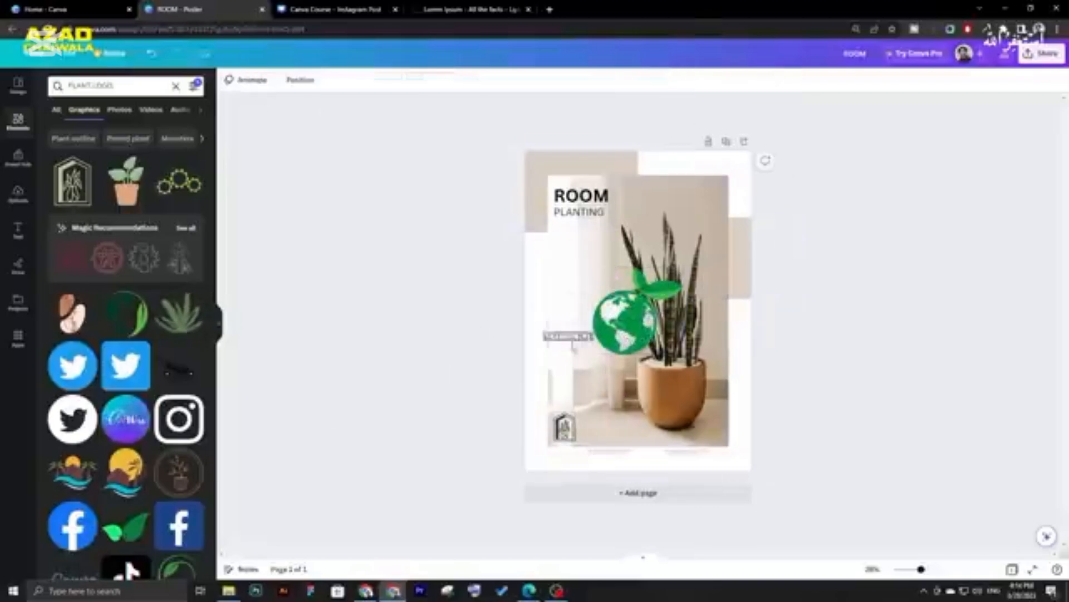
- Rotate "VERTICAL TEXT" to read upwards in the poster's left margin and place a duplicate in the right margin
left_click(566, 337)
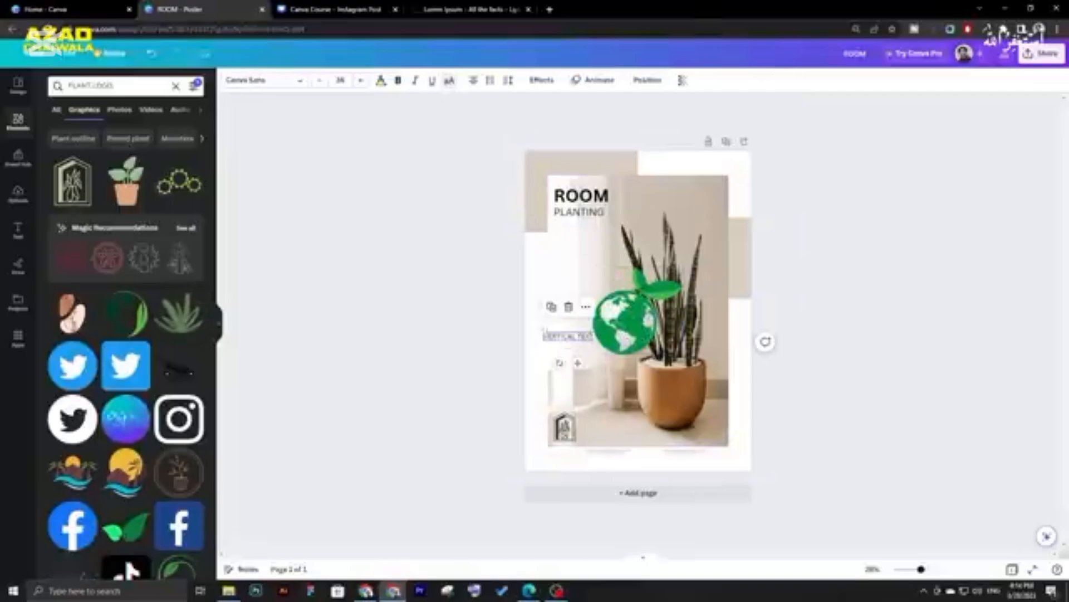
left_click(557, 348)
left_click(559, 338)
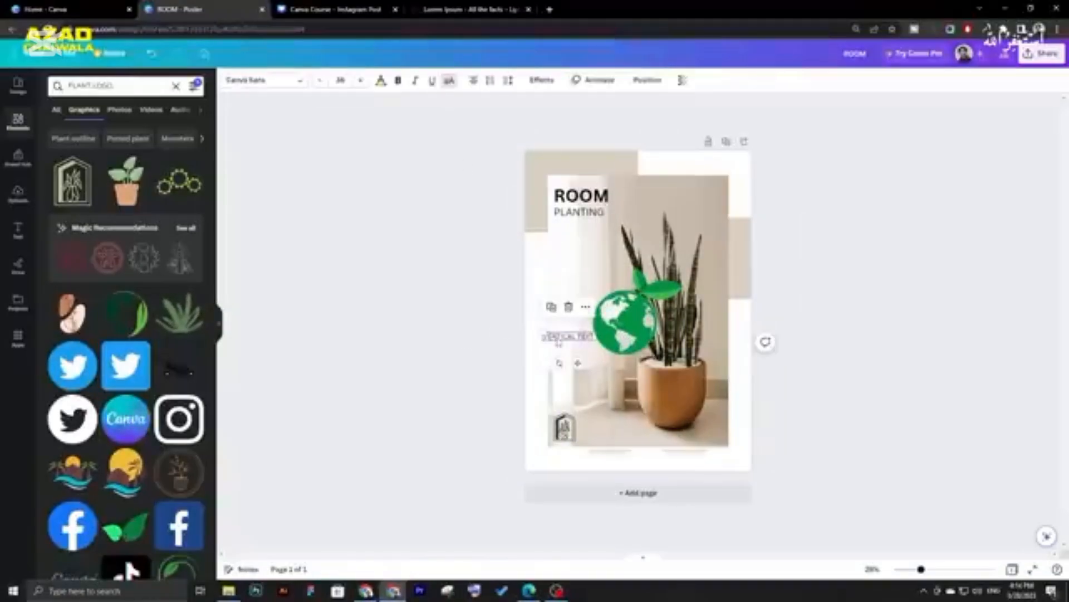
left_click_drag(558, 363, 609, 345)
key("ctrl+z")
scroll(571, 357, "up", 3)
scroll(517, 376, "up", 2)
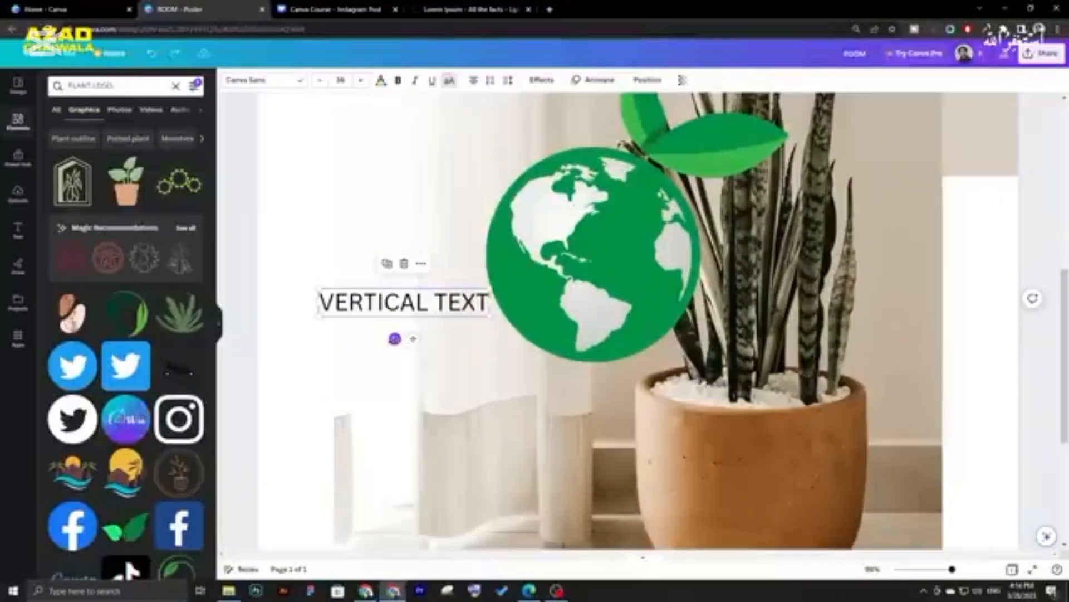
scroll(395, 338, "down", 3)
left_click_drag(510, 351, 804, 333)
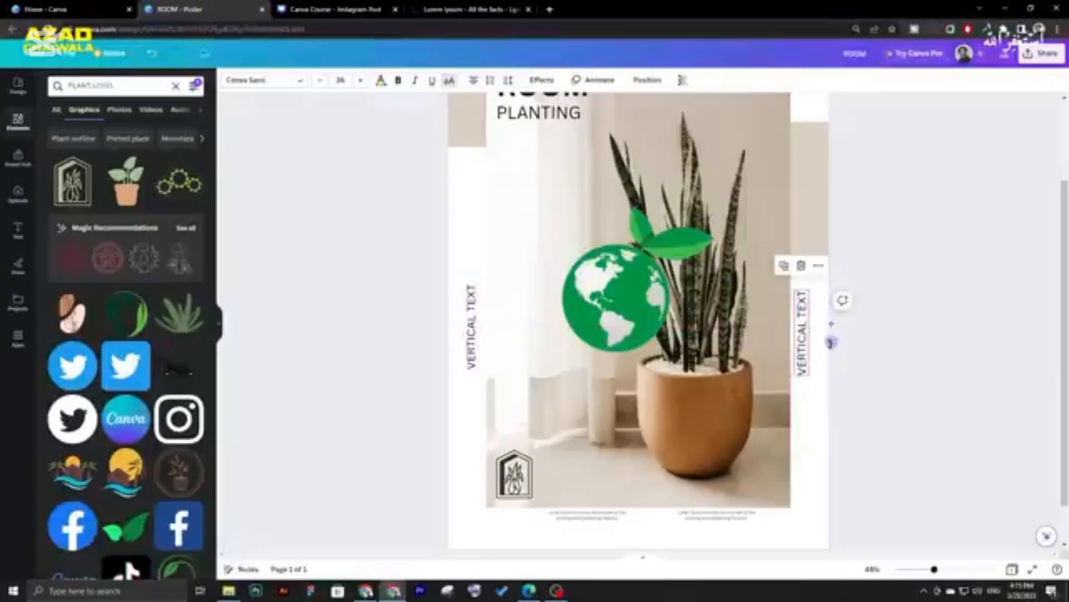
- Turn the right-hand vertical text to read downwards and shift it lower along the poster's right margin
left_click_drag(842, 300, 774, 323)
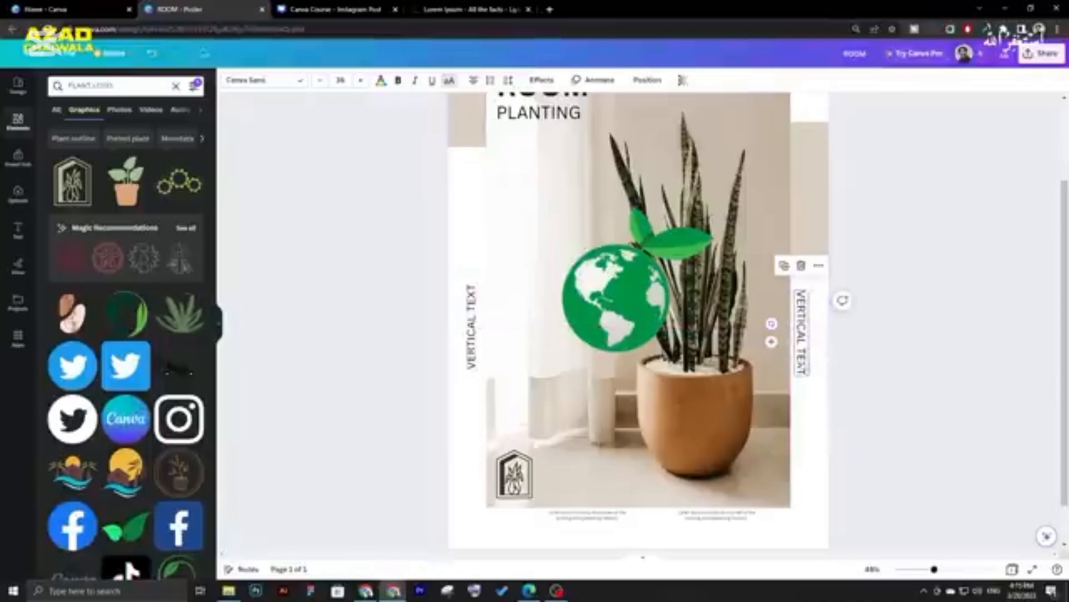
left_click_drag(802, 364, 812, 419)
left_click(907, 382)
scroll(907, 381, "down", 3)
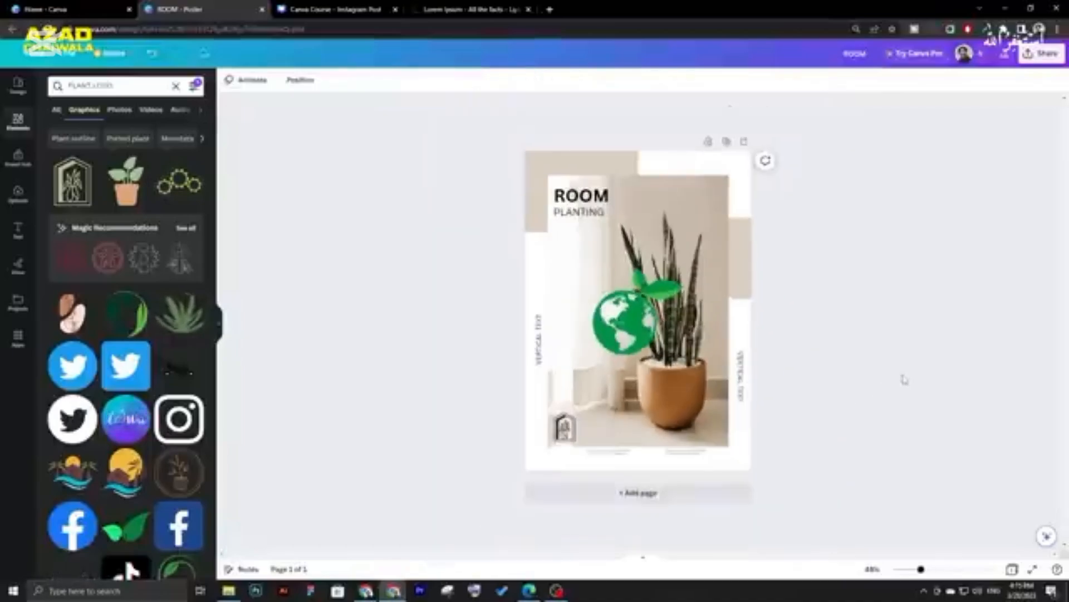
scroll(901, 378, "up", 2)
scroll(900, 378, "down", 1)
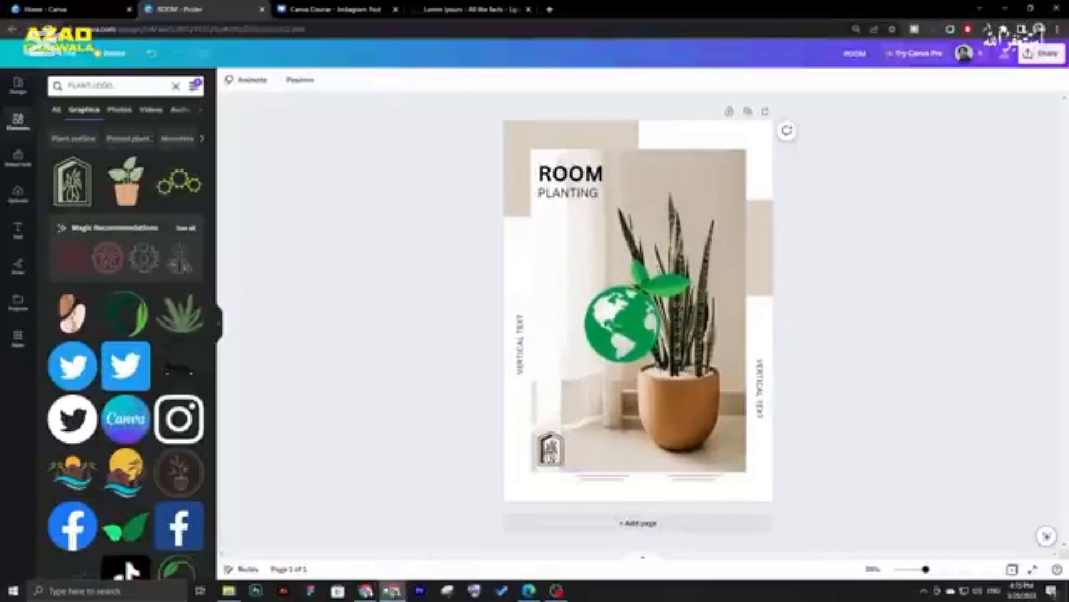
- Delete the green globe graphic from the poster and check the Pinterest flyer for remaining elements
left_click(644, 358)
key("Delete")
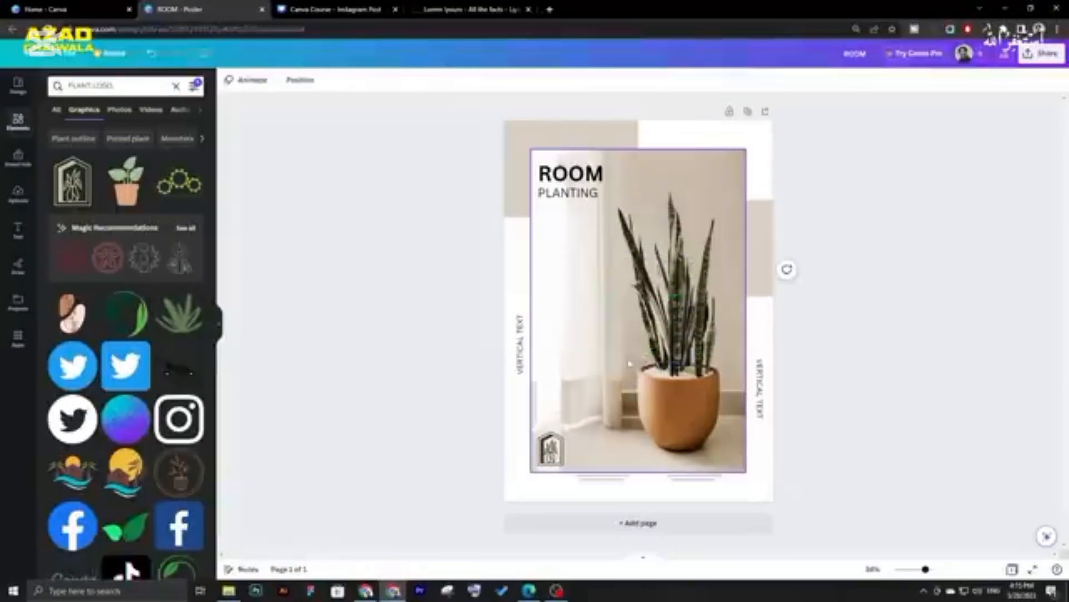
left_click(366, 590)
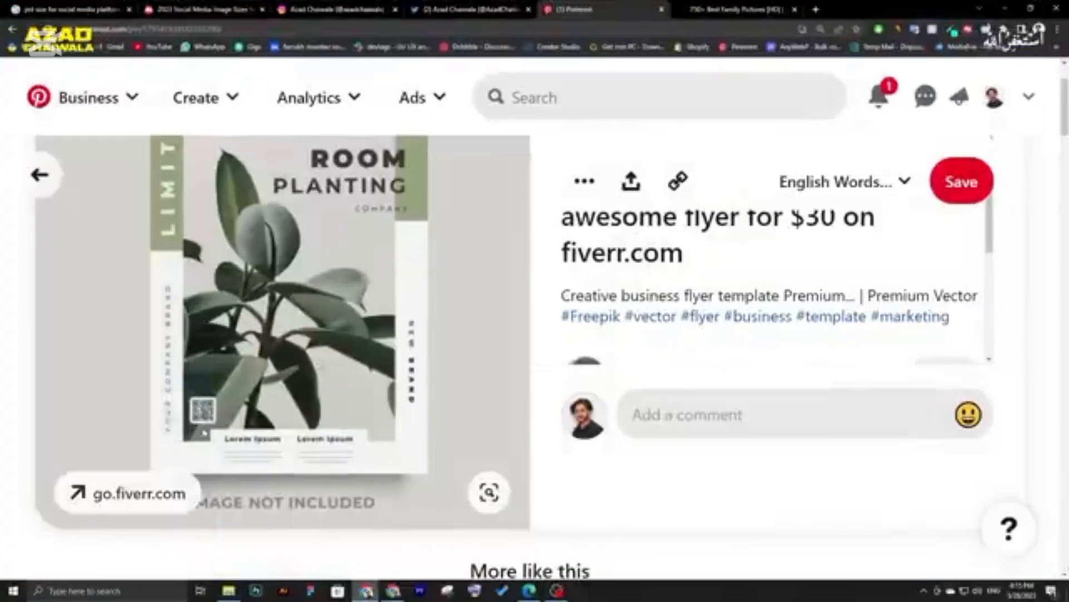
left_click(366, 590)
- Search the graphics for "QR CODE", add the corner-bracketed QR code, and shrink it into the photo's upper-right corner
left_click(89, 85)
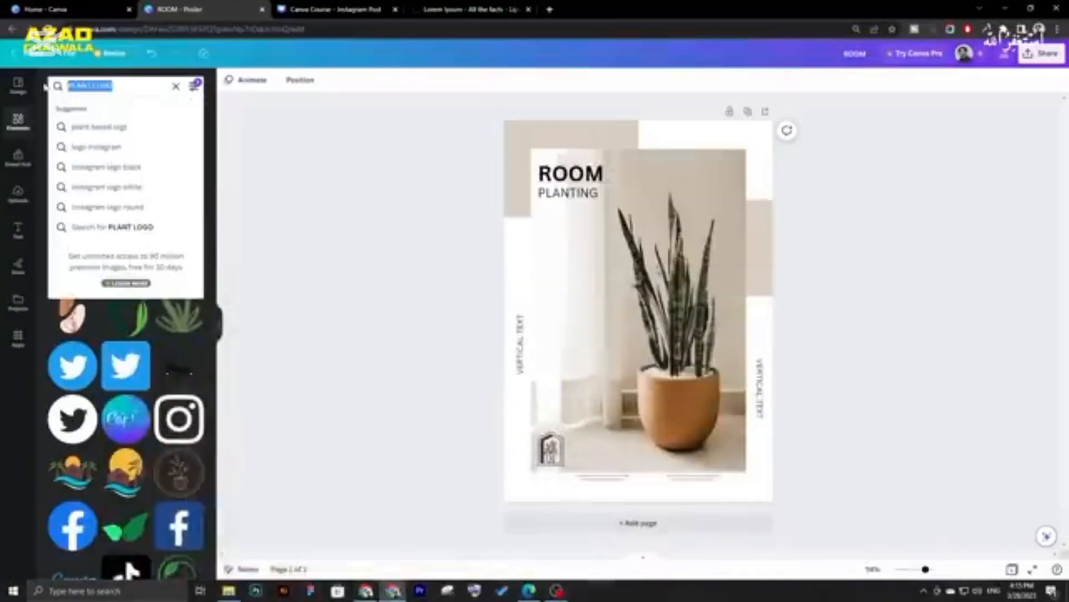
type("QR CODE")
key("Return")
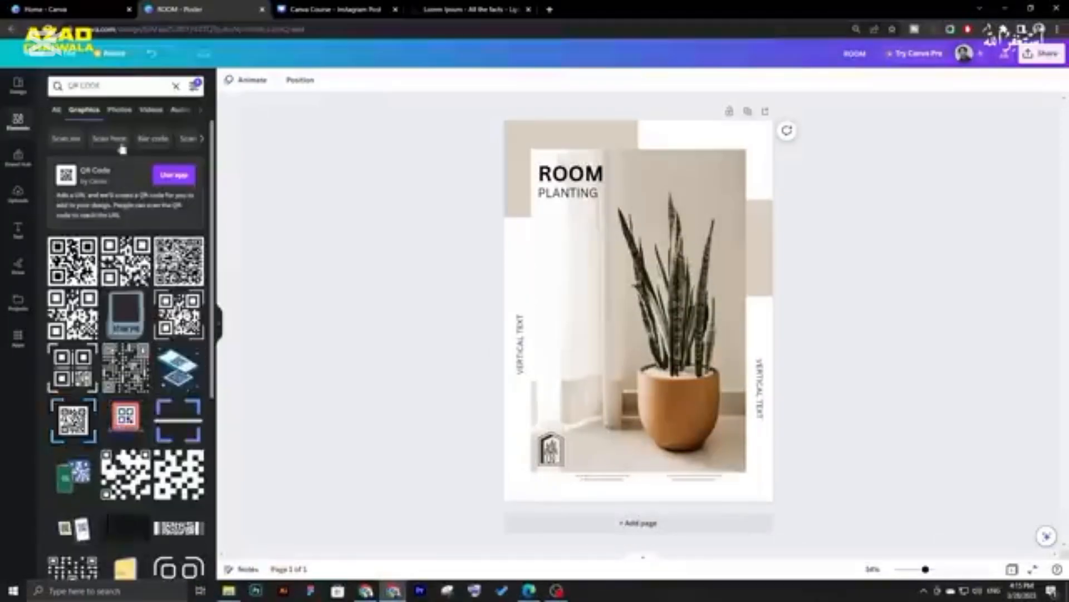
left_click(179, 326)
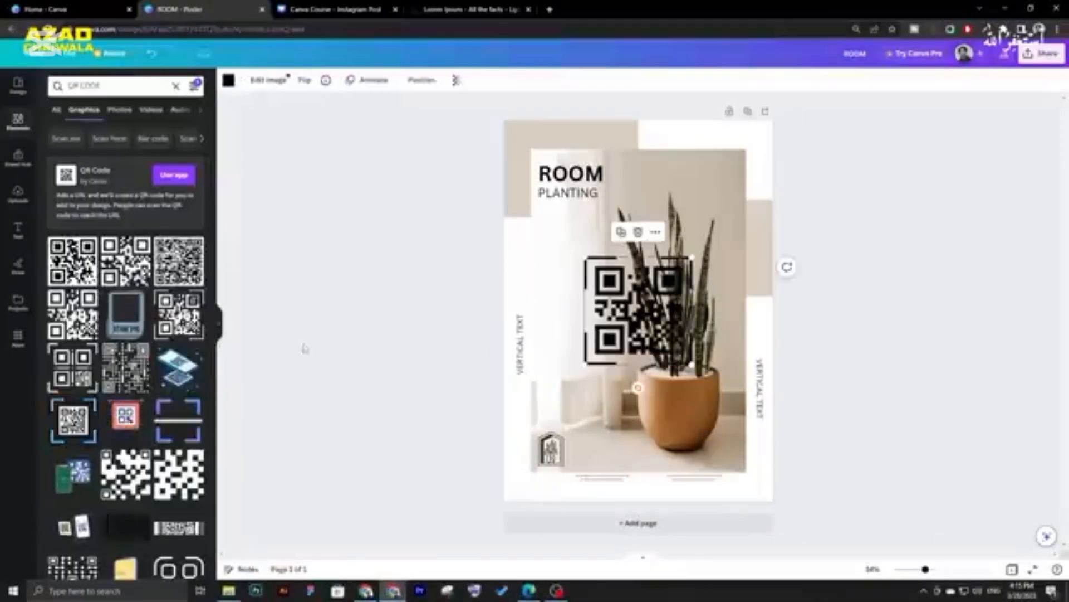
left_click_drag(693, 257, 724, 170)
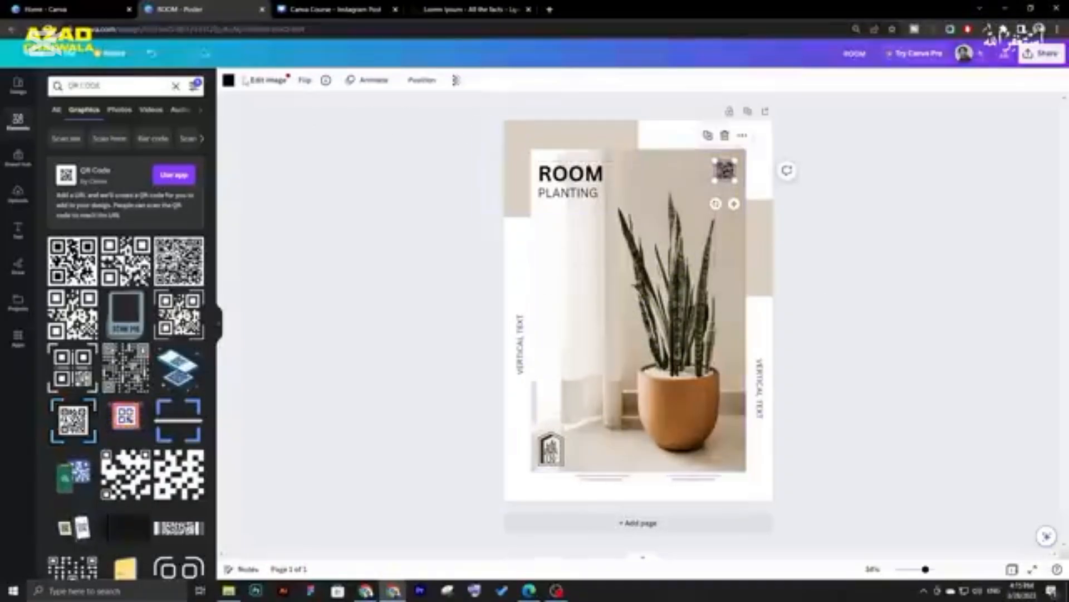
- Recolour the QR code with the light beige photo colour and keep it selected
left_click(229, 80)
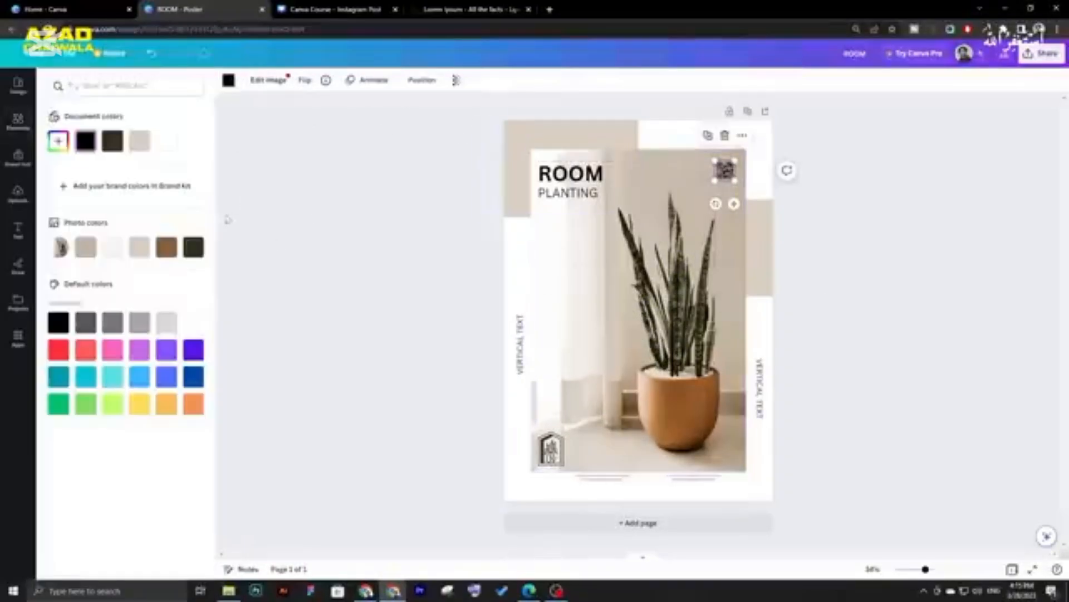
left_click(138, 248)
left_click(278, 236)
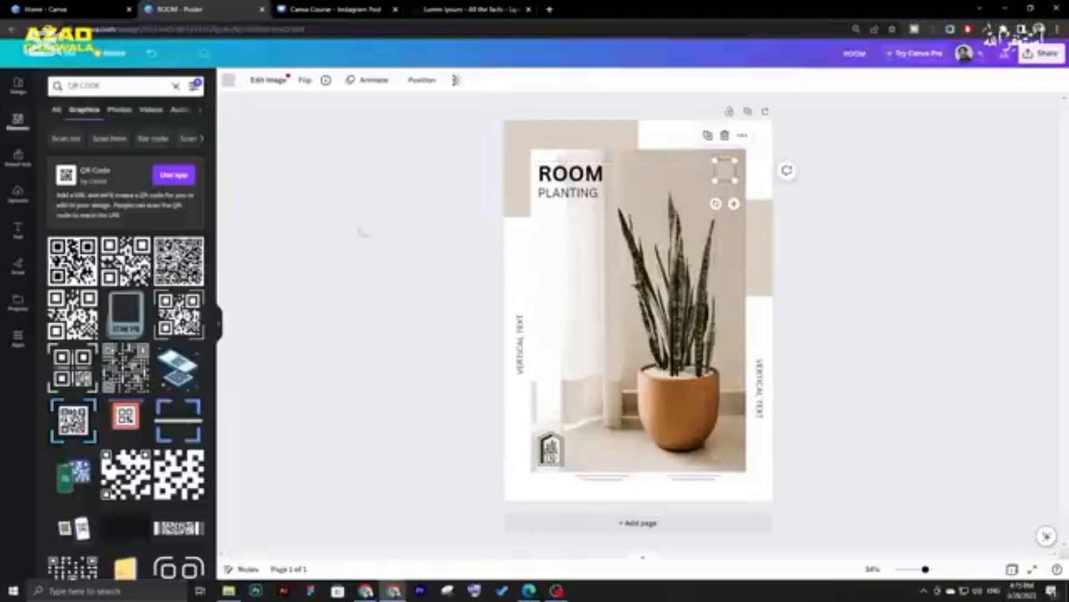
left_click(724, 170)
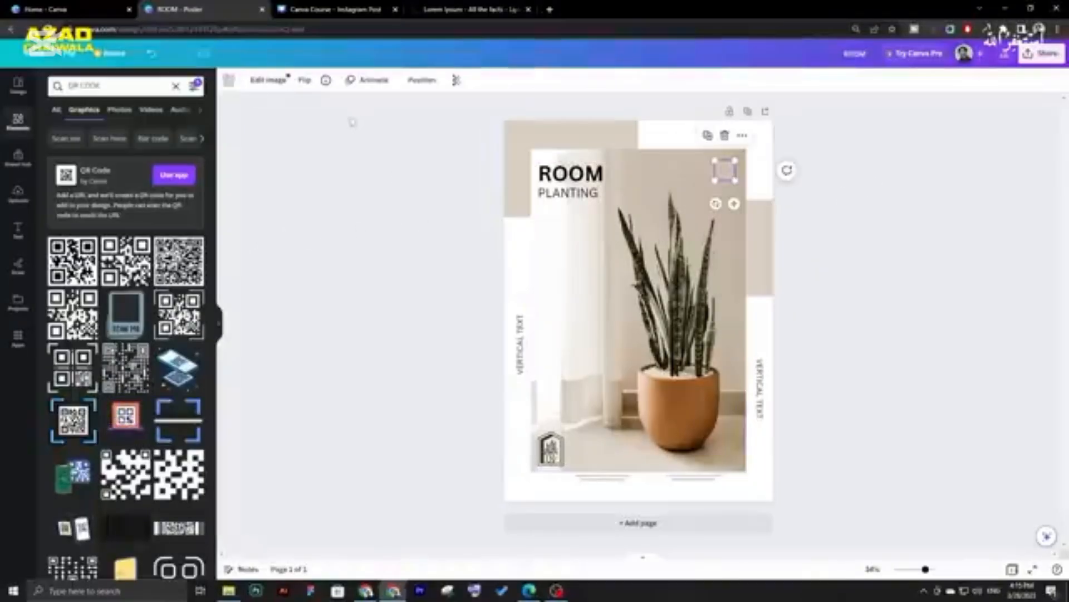
- Recolour the QR code with a custom muted light beige and deselect it
left_click(229, 79)
left_click(55, 145)
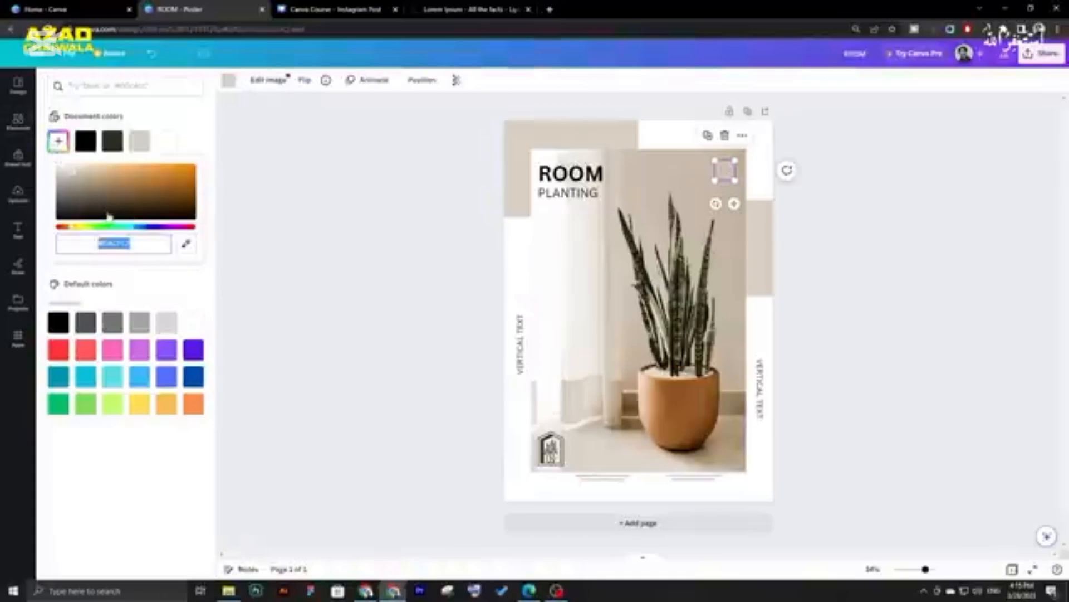
left_click(72, 167)
left_click(75, 167)
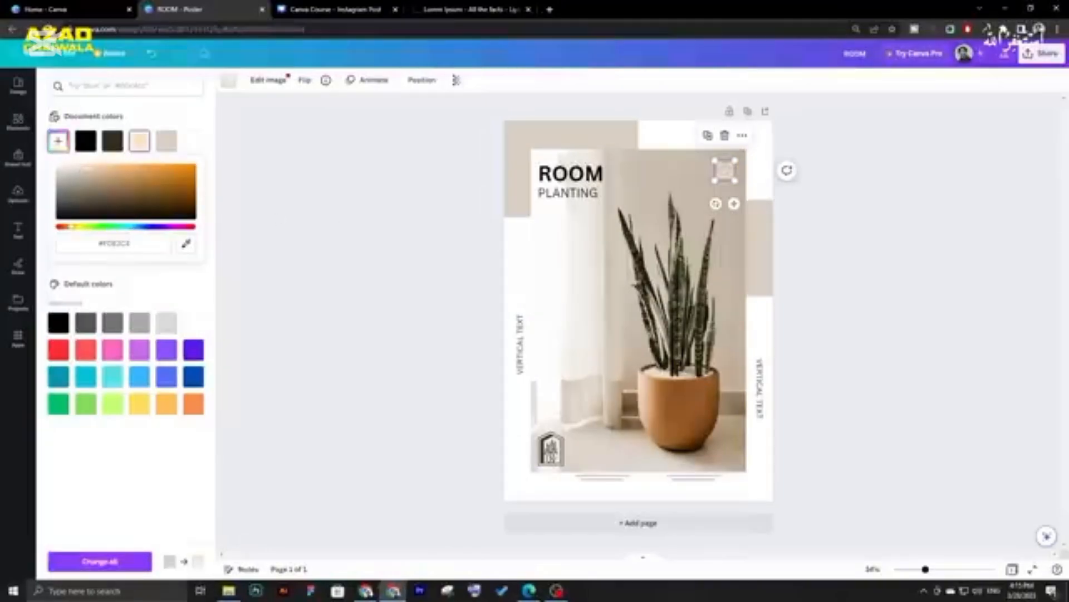
left_click(70, 175)
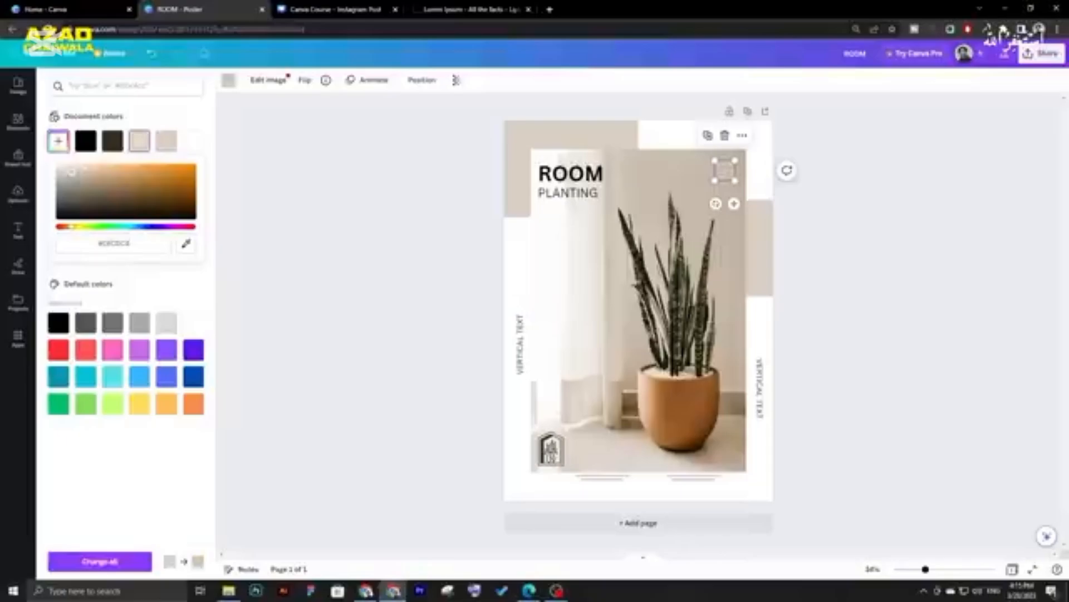
left_click(342, 181)
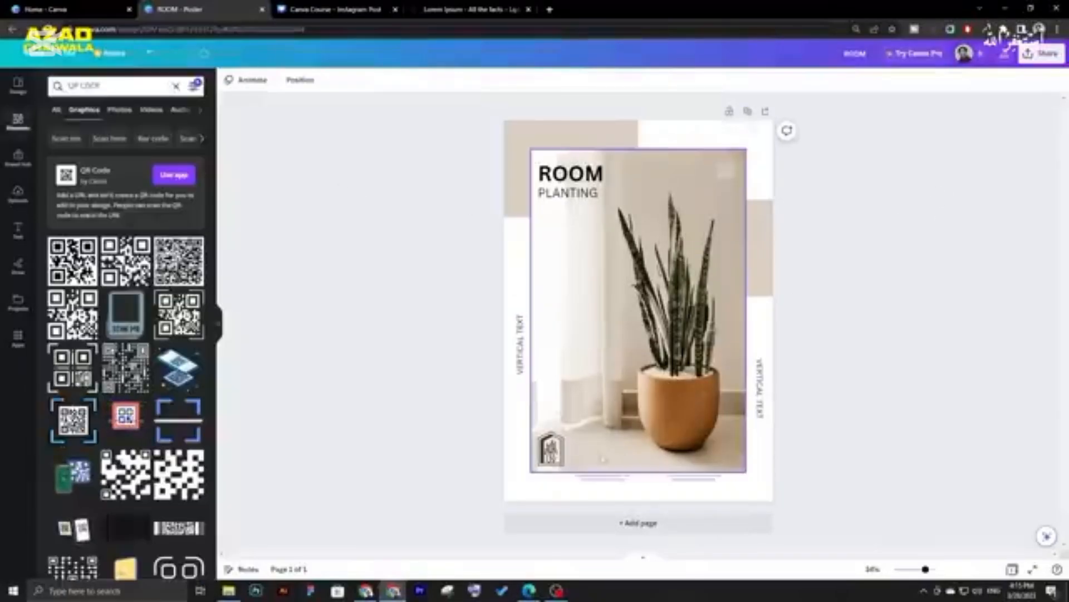
left_click(601, 478)
left_click(845, 466)
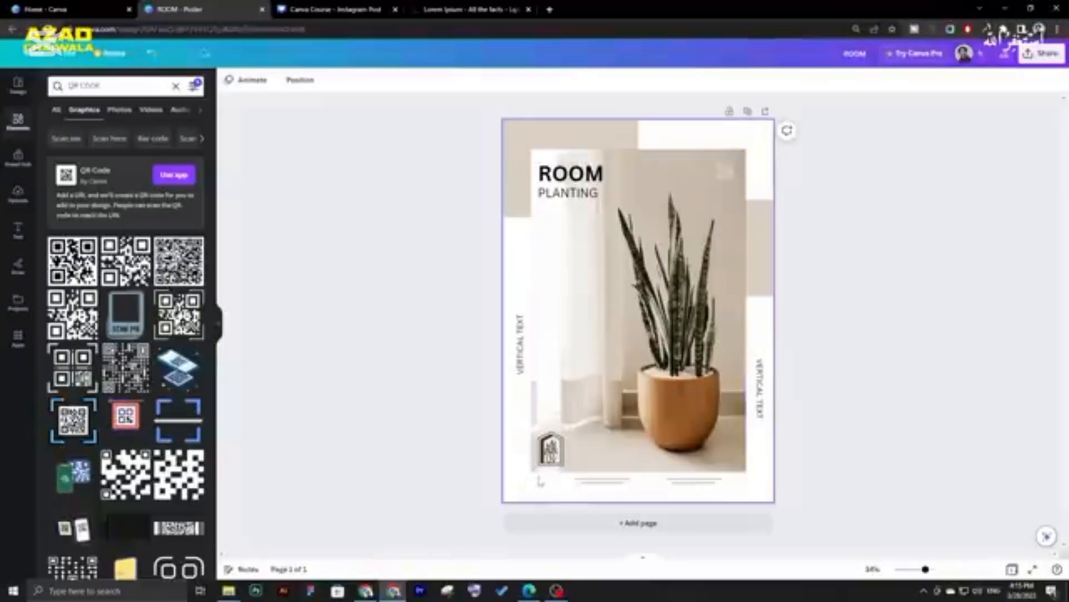
- Reset the Pinterest page zoom and open the "Event Flyer" pin from the designs similar to the Room Planting flyer
left_click(366, 591)
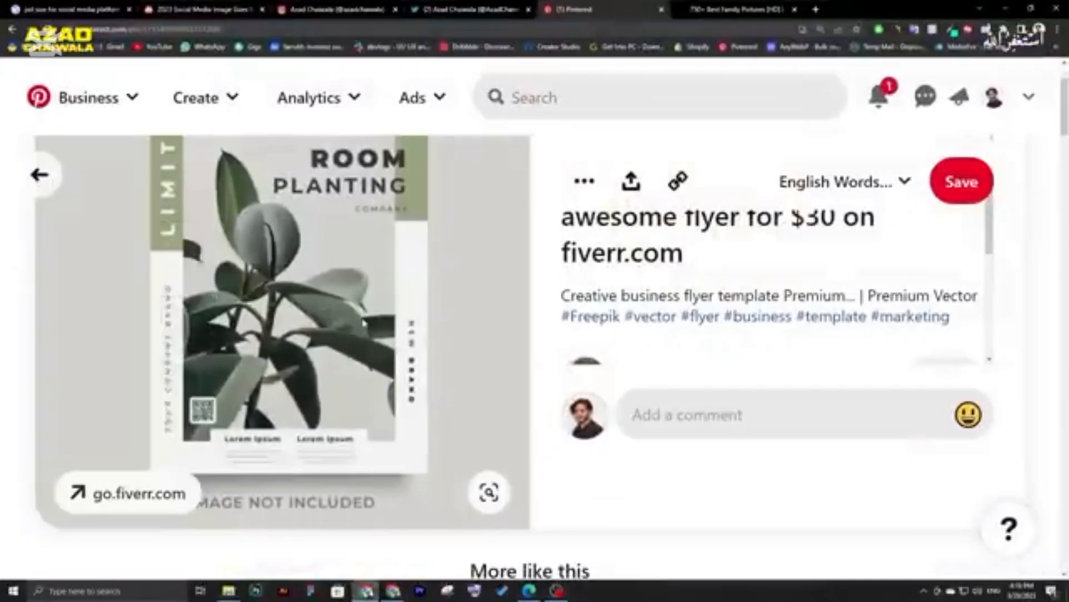
key("ctrl+minus")
key("ctrl+minus")
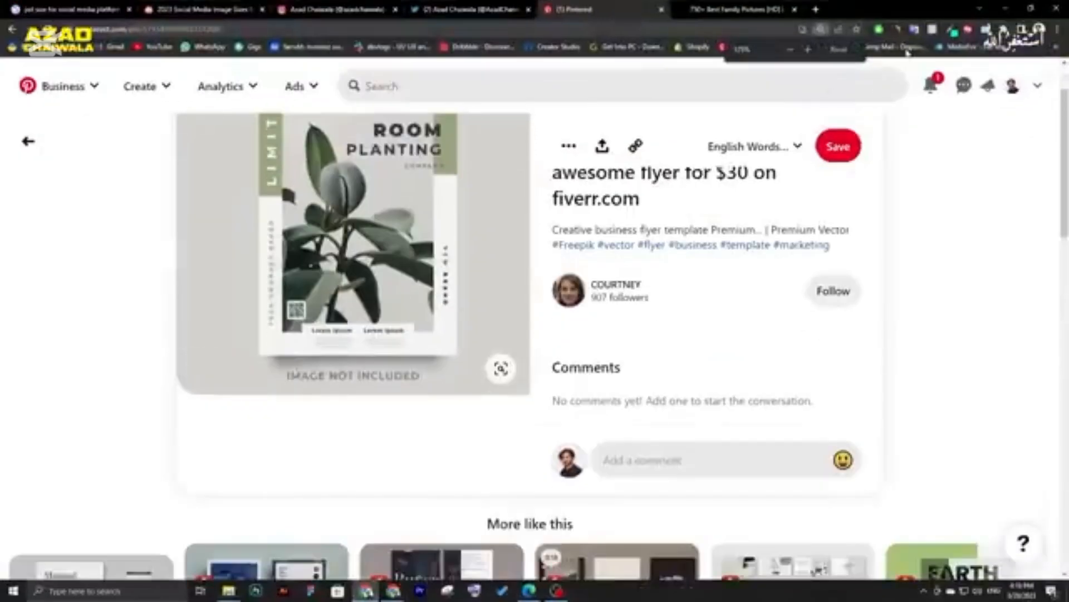
left_click(839, 50)
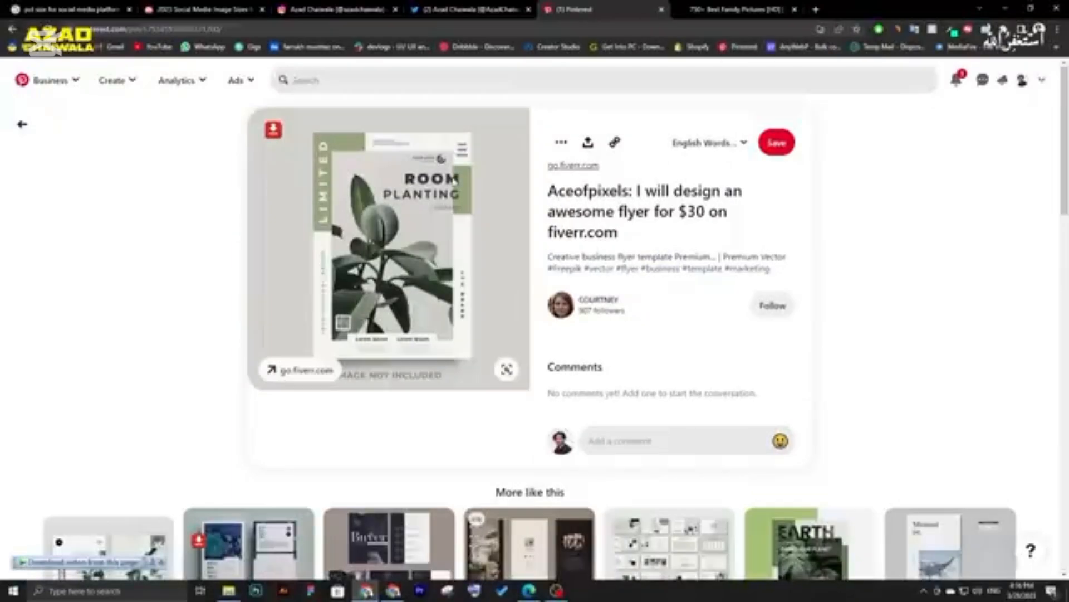
scroll(215, 255, "down", 3)
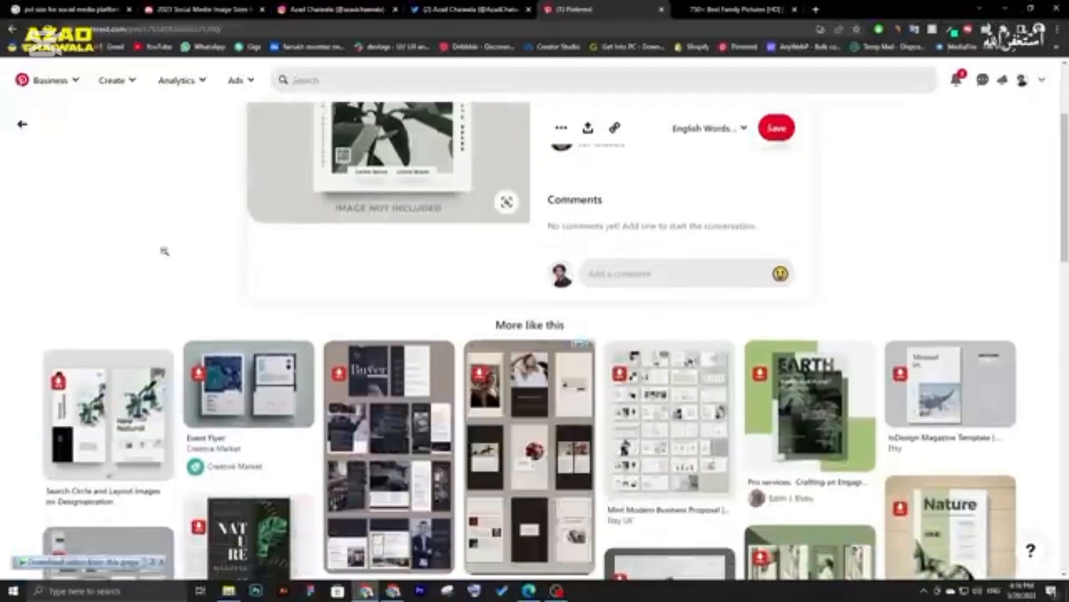
left_click(250, 396)
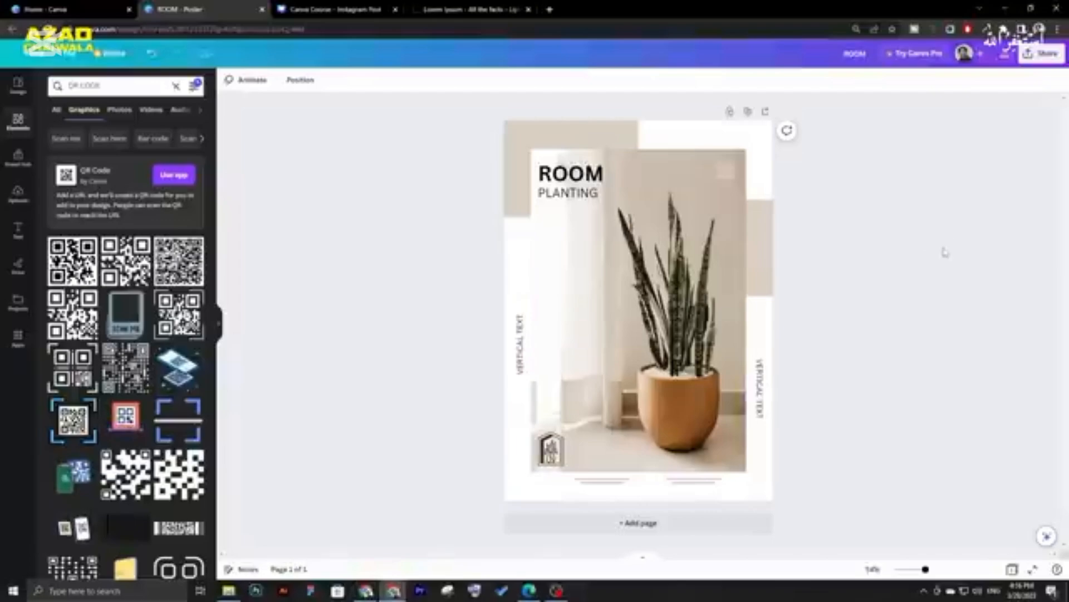
- Add a blank second page to the poster design and check the Event Flyer reference on Pinterest
left_click(700, 520)
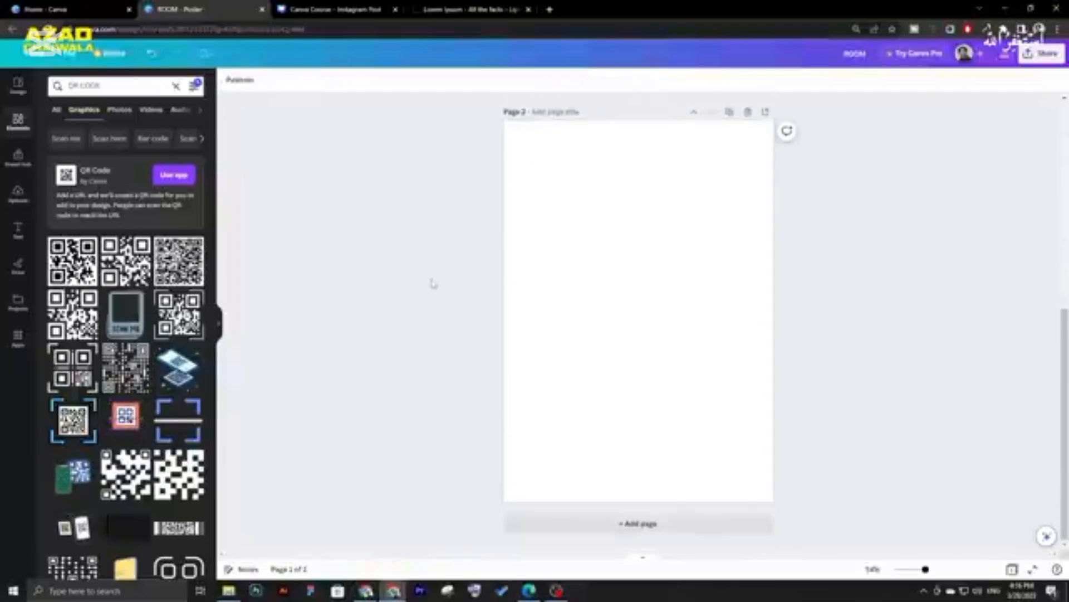
left_click(27, 129)
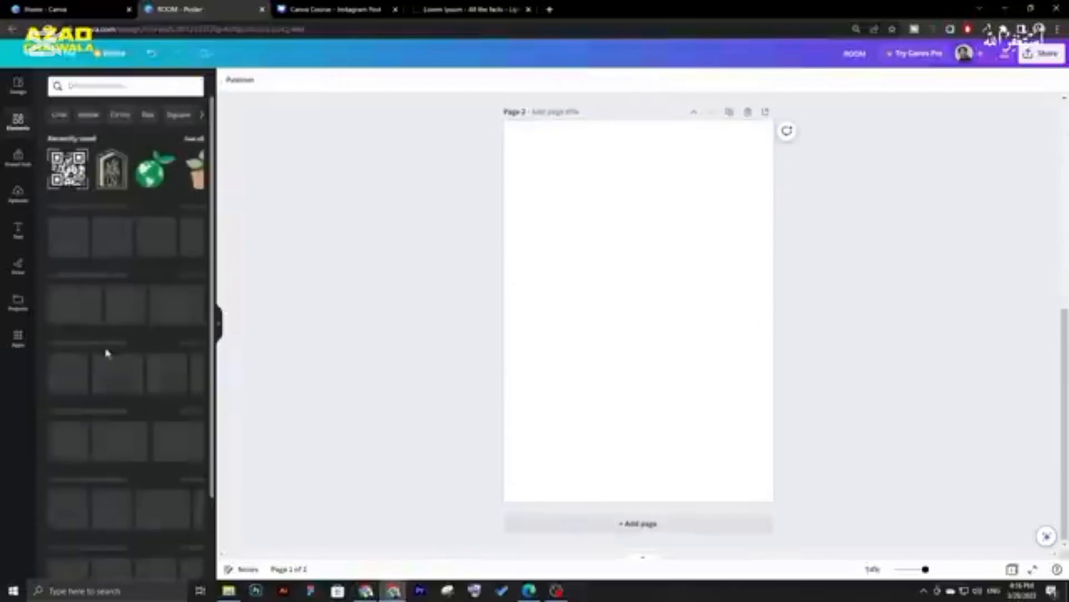
scroll(108, 334, "down", 15)
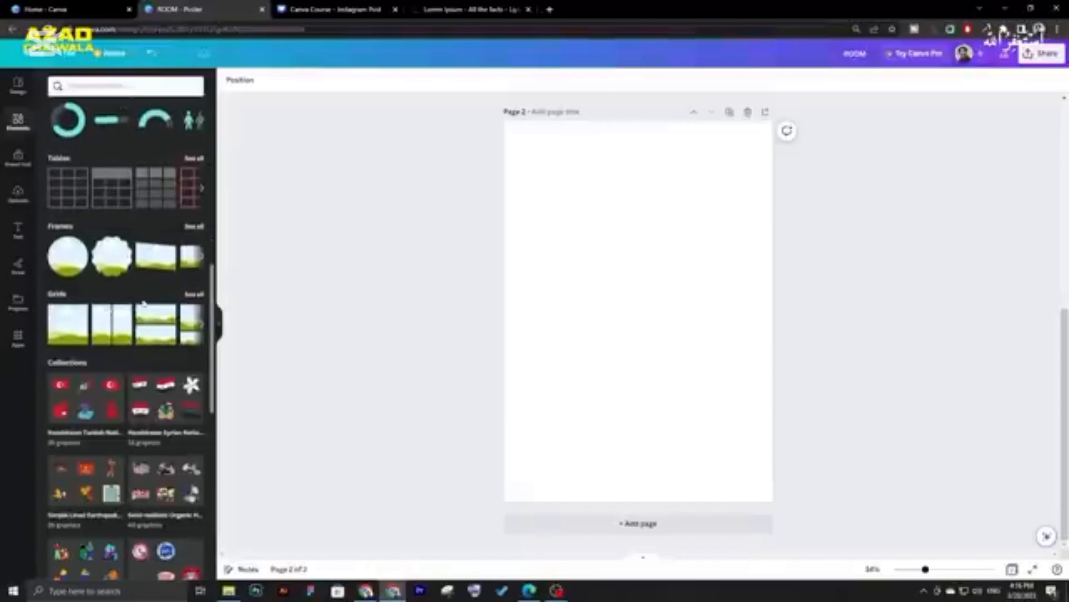
left_click(393, 591)
left_click(391, 593)
left_click(366, 591)
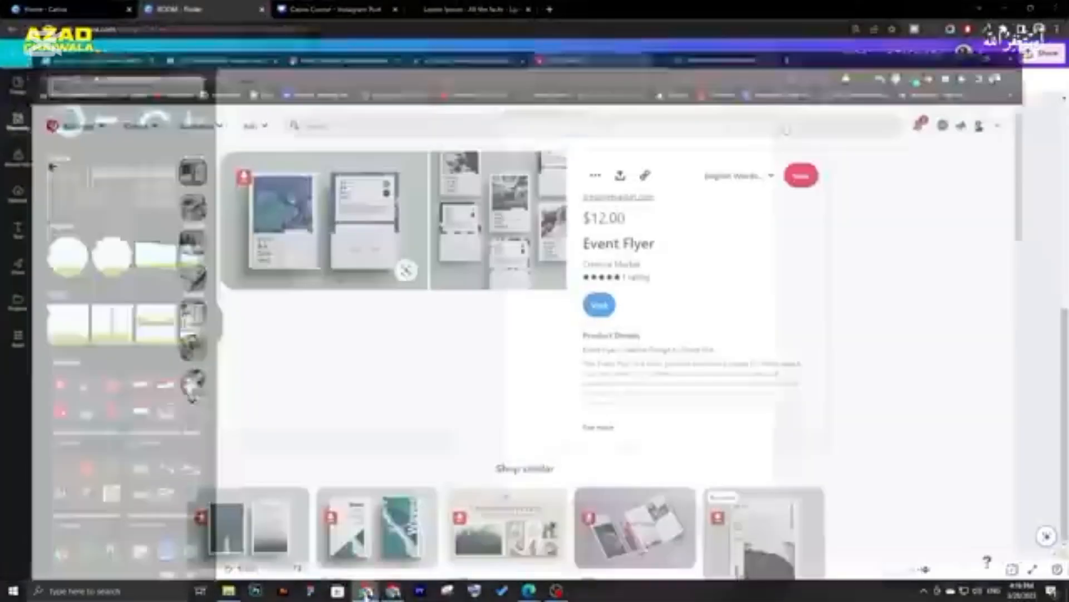
left_click(366, 591)
- Try a full-page grid and remove it, and add the plain square frame found by searching frames for "SQUARE"
left_click(70, 323)
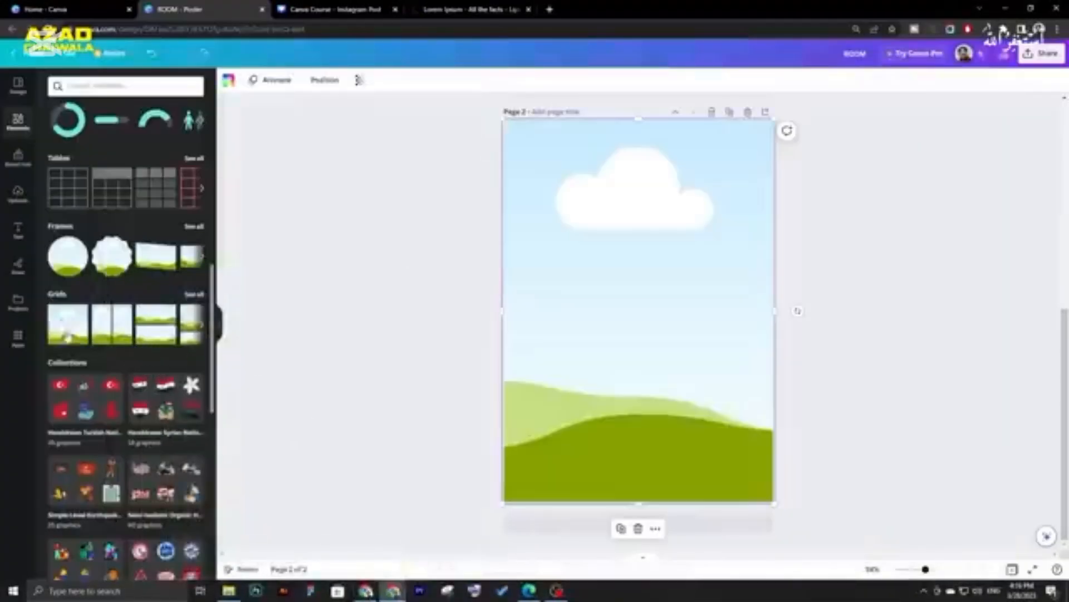
key("Delete")
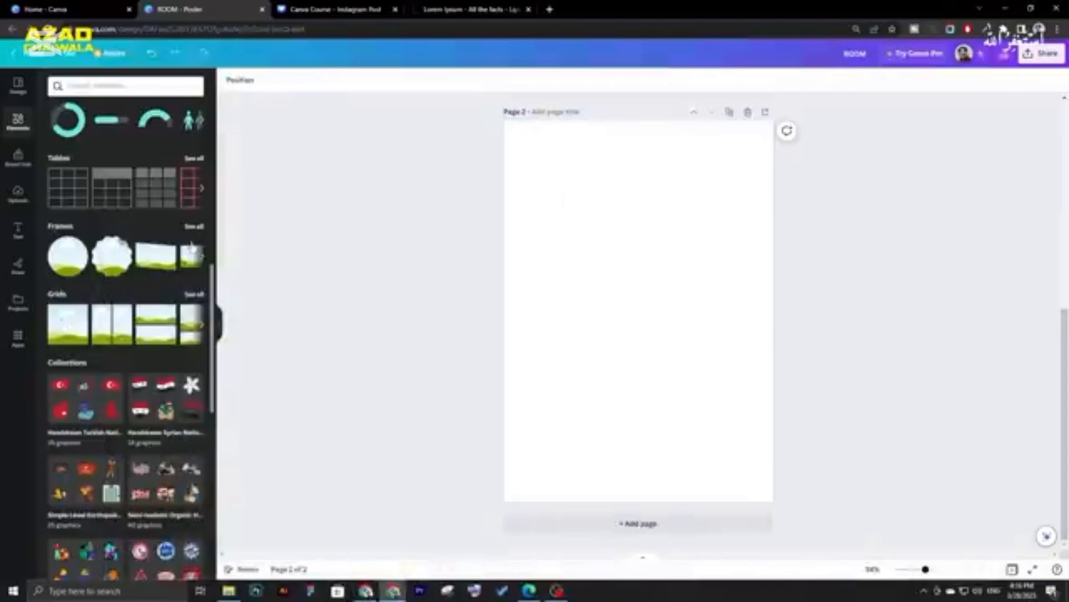
left_click(194, 226)
left_click(116, 108)
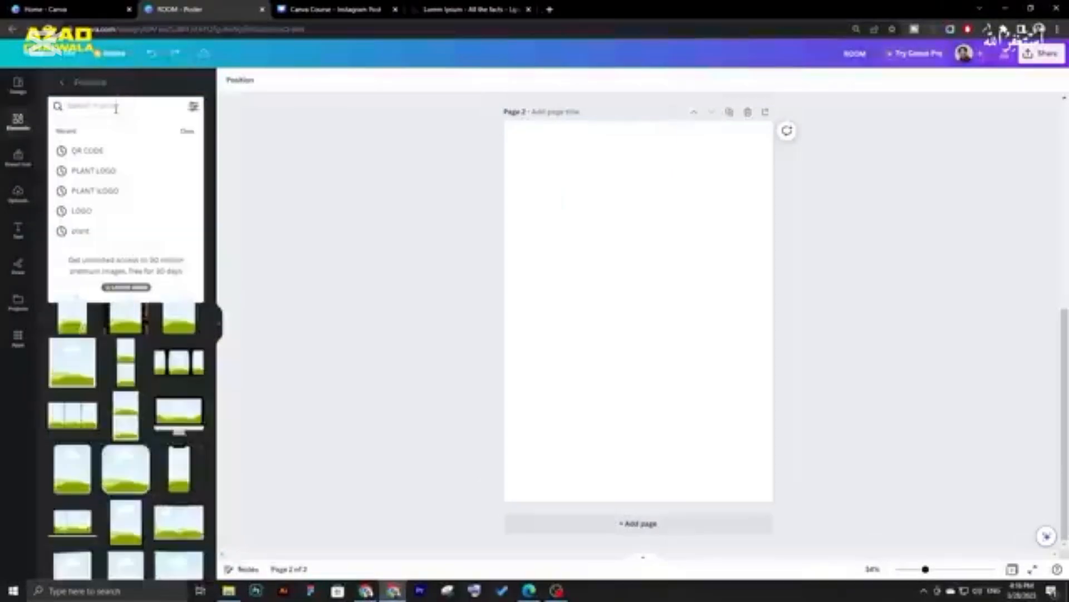
type("SQUARE")
key("Return")
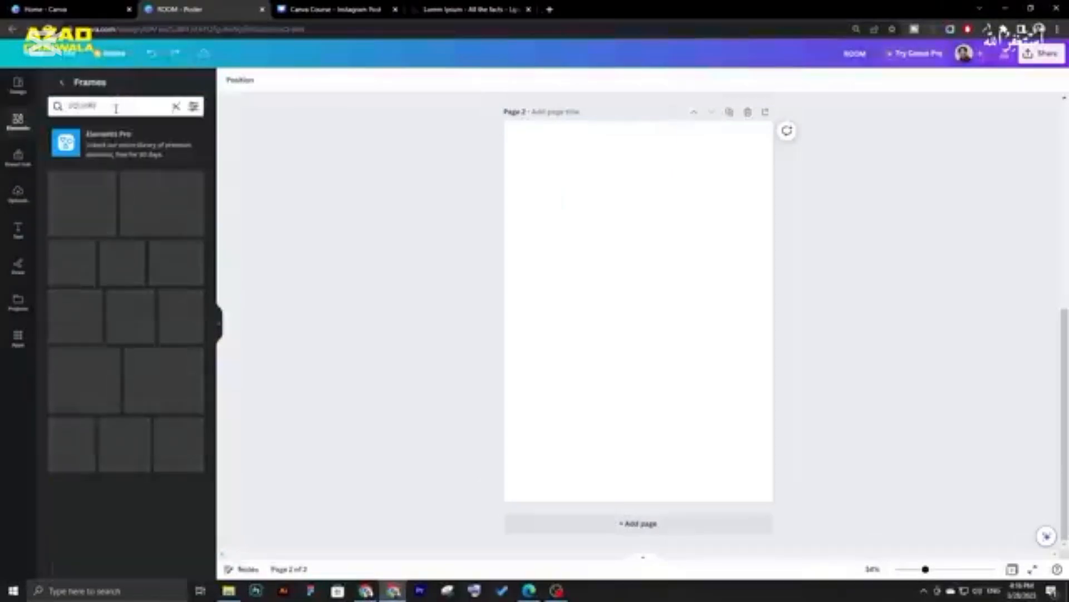
left_click(80, 206)
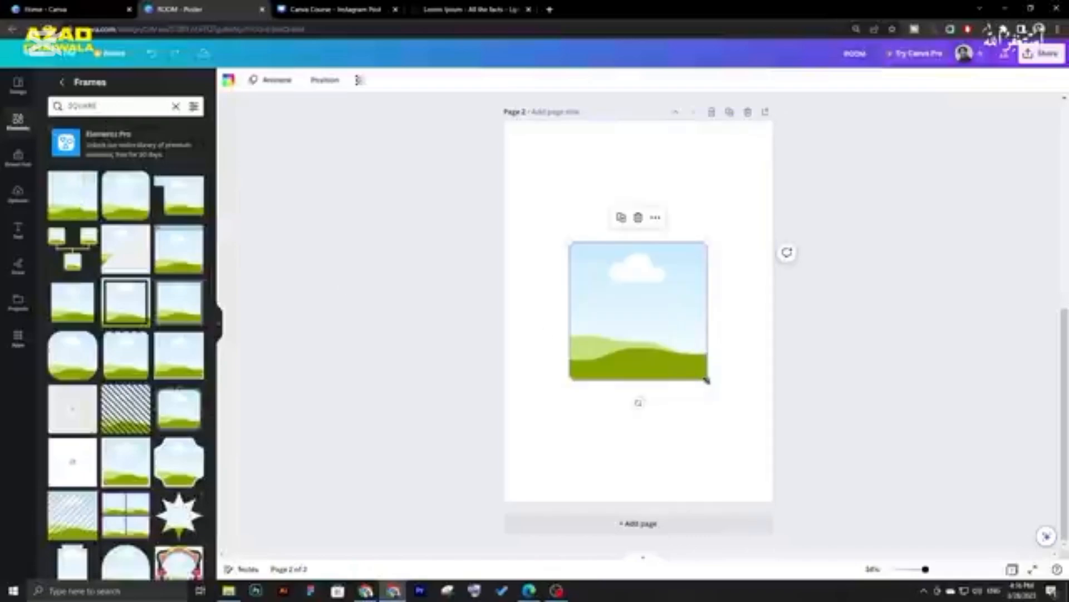
- Enlarge the square frame to nearly the page width and centre it near the top of page 2
left_click_drag(706, 381, 740, 425)
left_click_drag(569, 241, 523, 217)
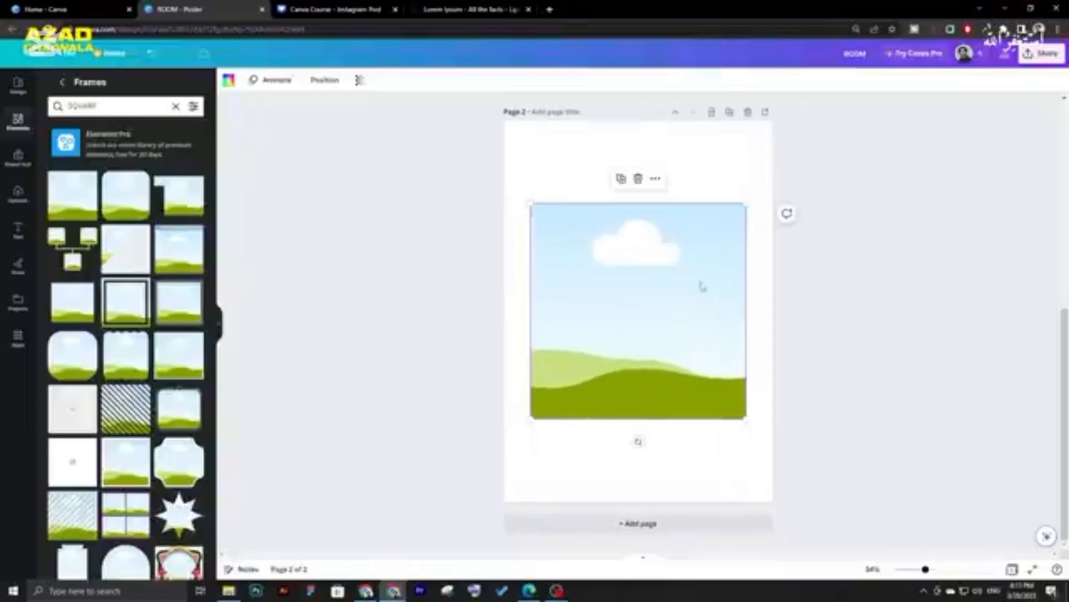
left_click_drag(700, 286, 699, 218)
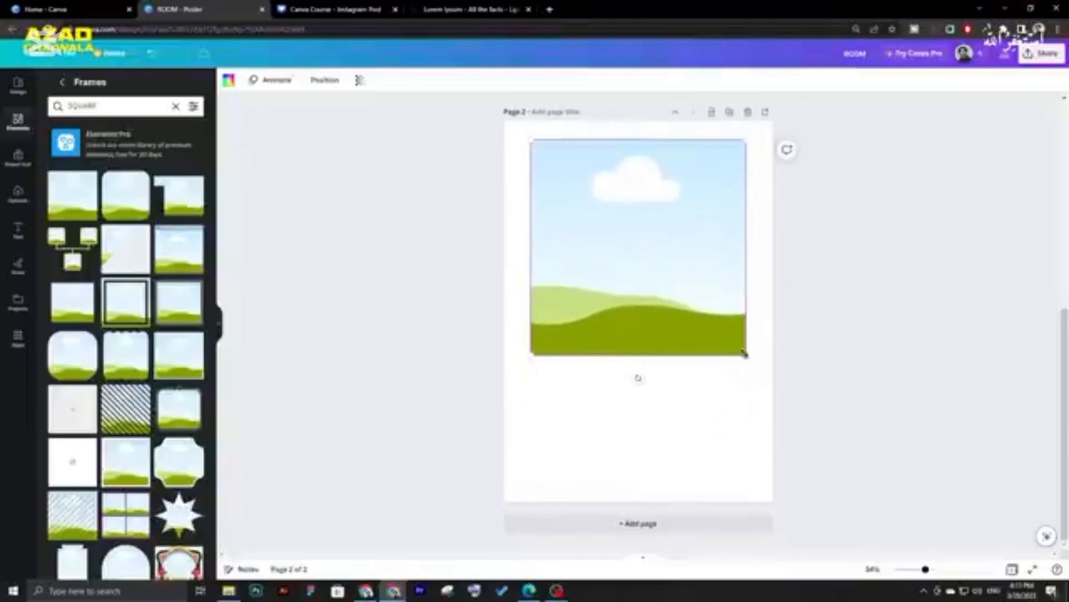
left_click_drag(745, 354, 757, 366)
left_click_drag(529, 138, 520, 131)
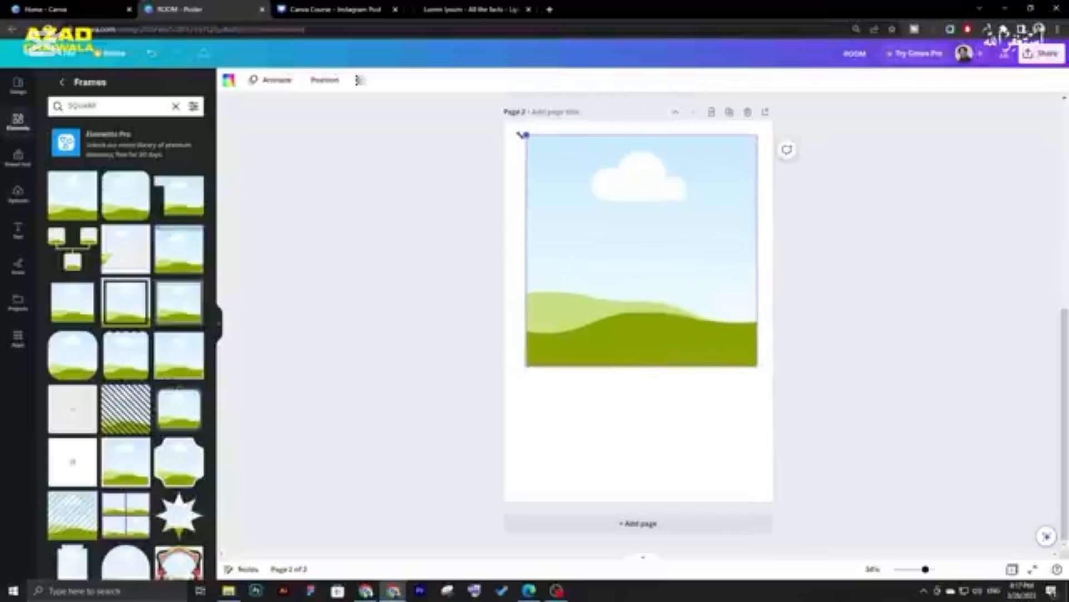
left_click_drag(700, 191, 697, 192)
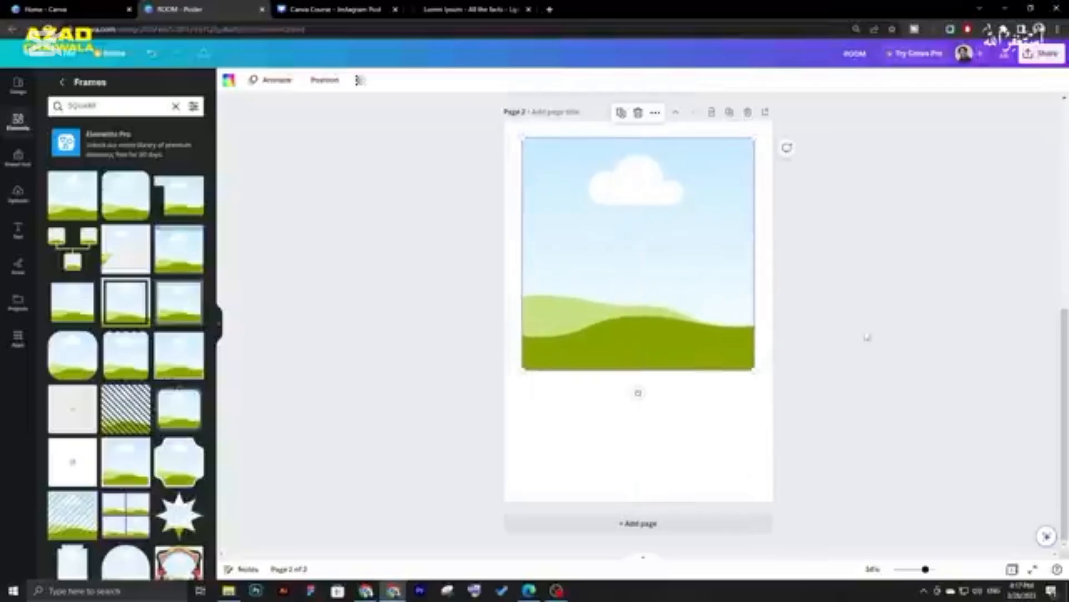
- Compare page 2 with the Scuba Diving layout in the Event Flyer pin on Pinterest
left_click(367, 593)
left_click(368, 596)
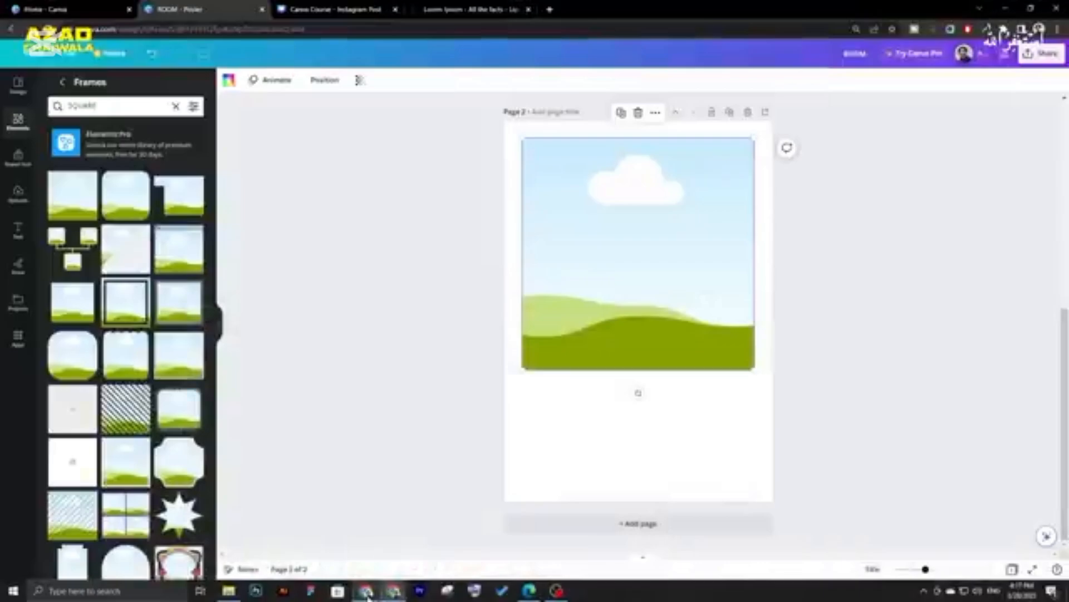
left_click(367, 595)
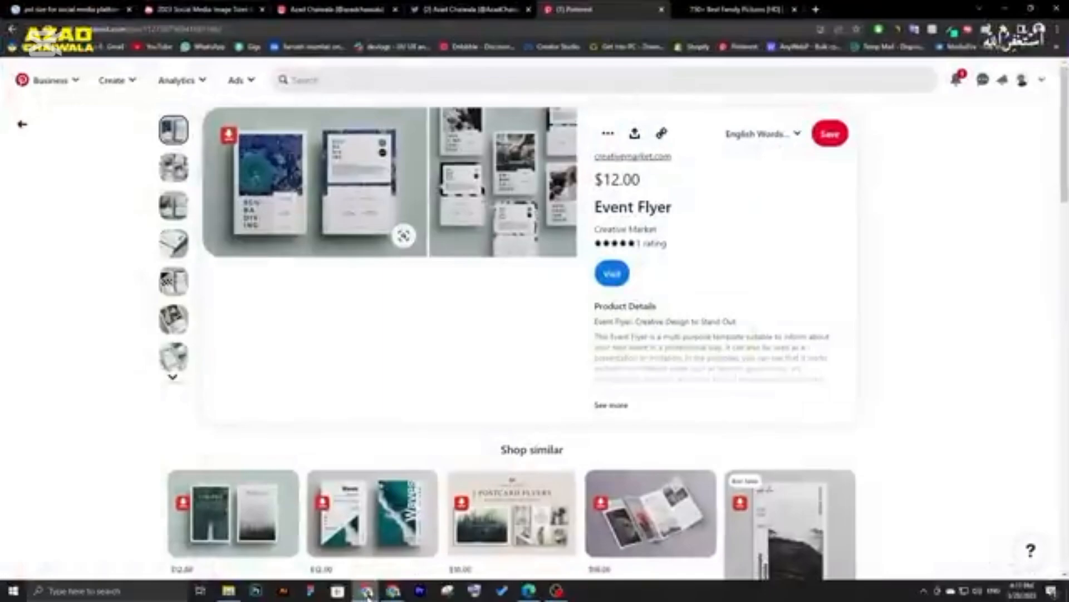
left_click(367, 595)
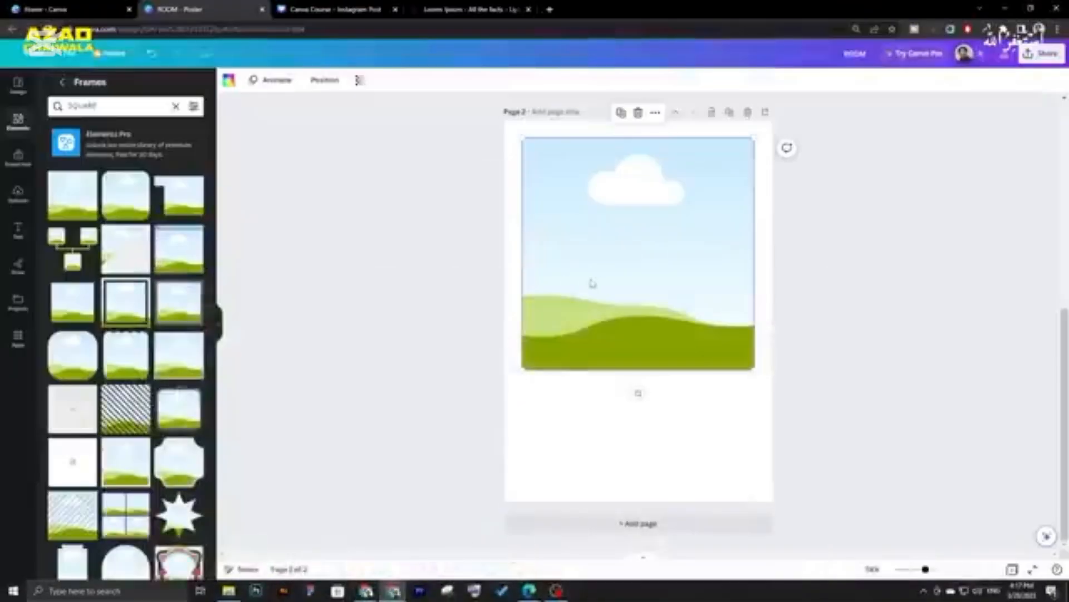
left_click(592, 279)
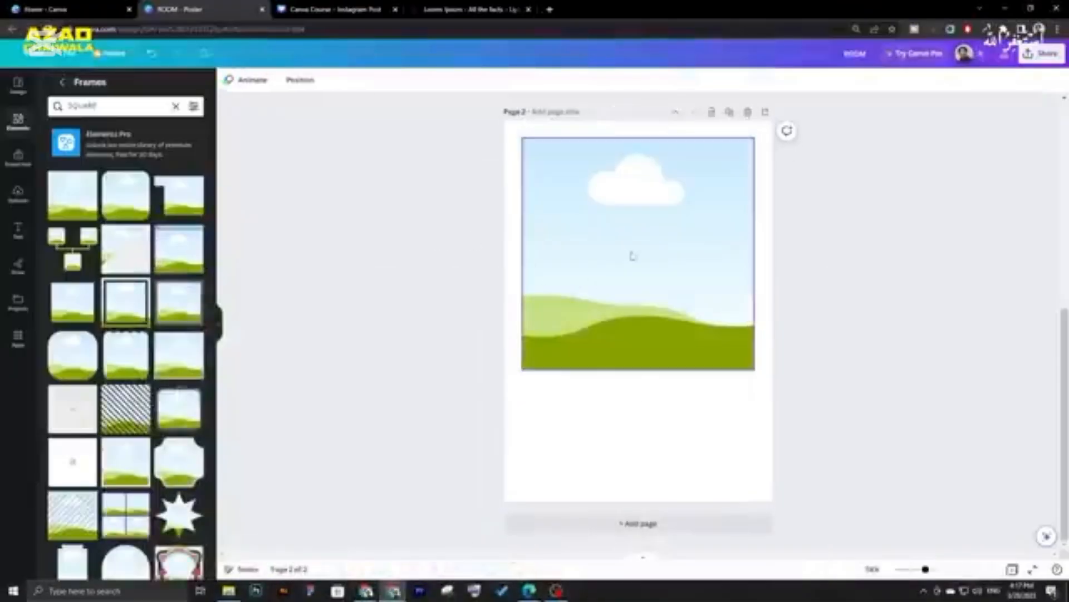
left_click(367, 595)
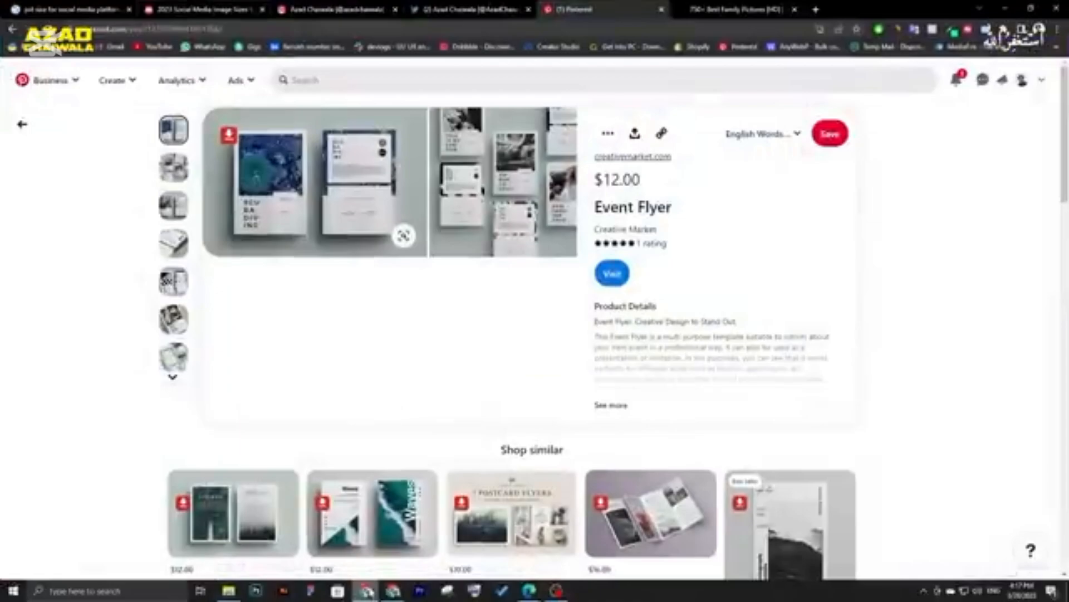
- Add a text box to page 2 with font size 64 and the text "SCUBA DIVING"
left_click(367, 593)
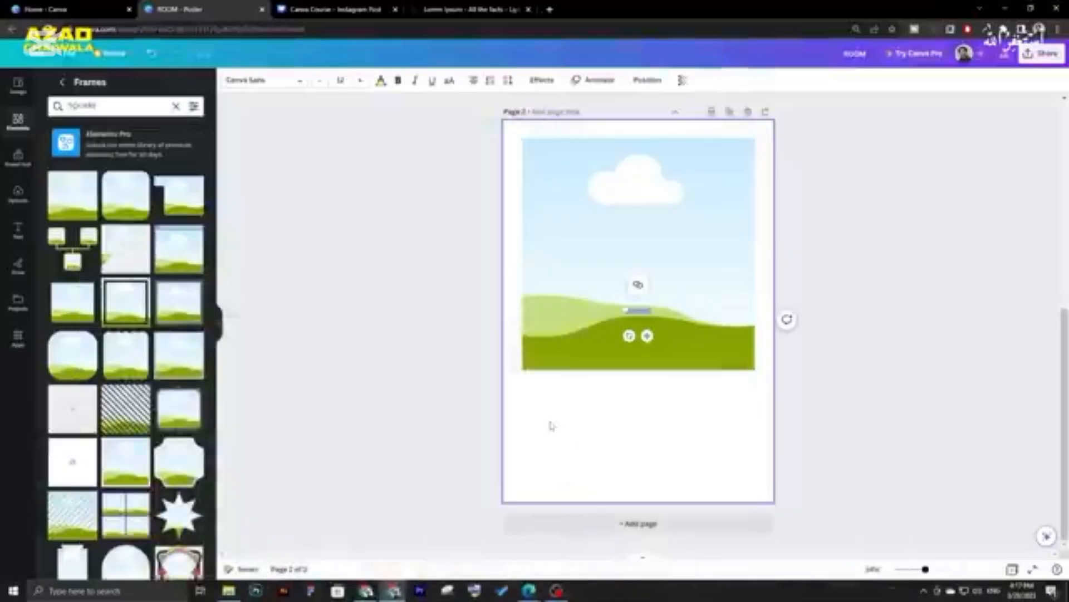
left_click(341, 80)
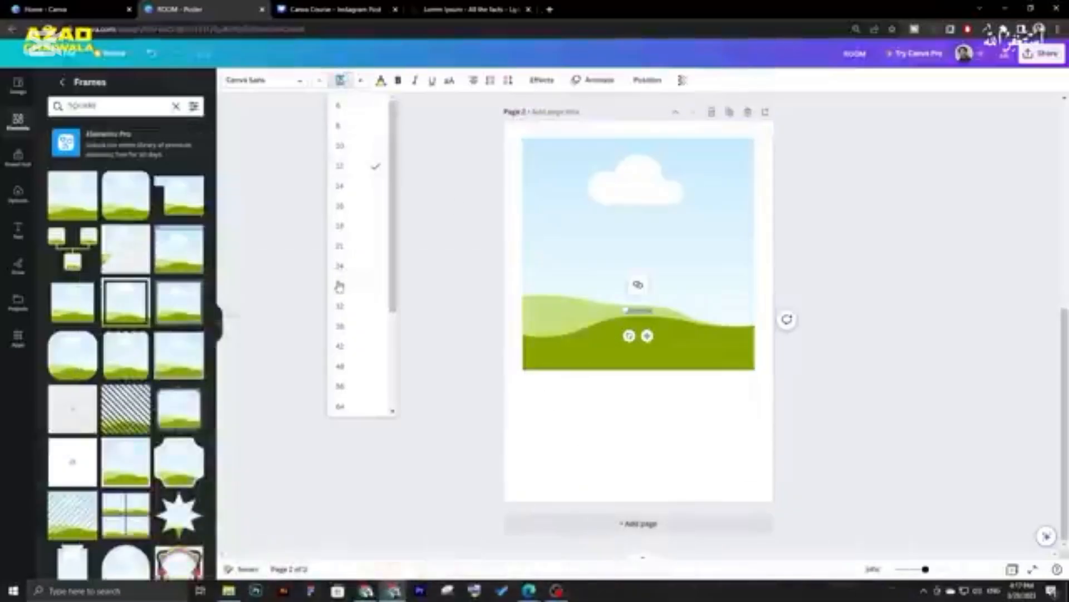
left_click(340, 406)
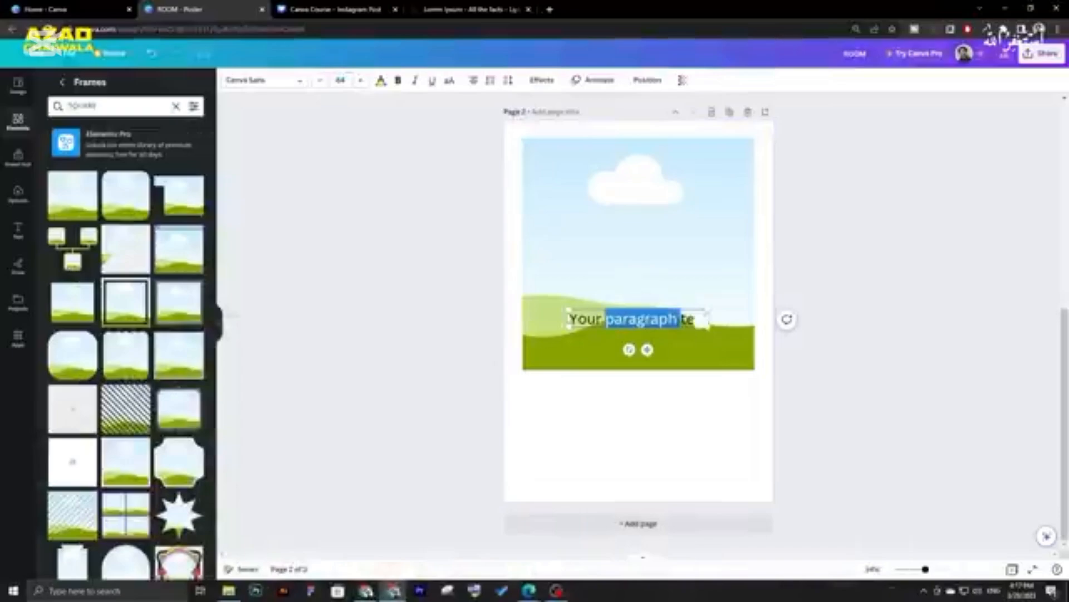
triple_click(699, 319)
key("BackSpace")
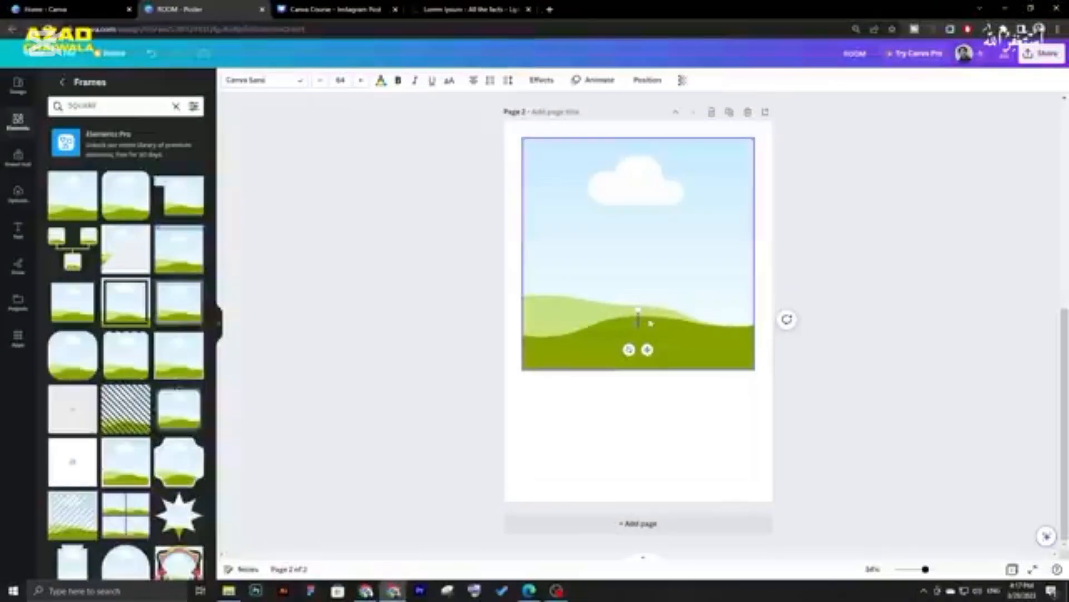
type("SC")
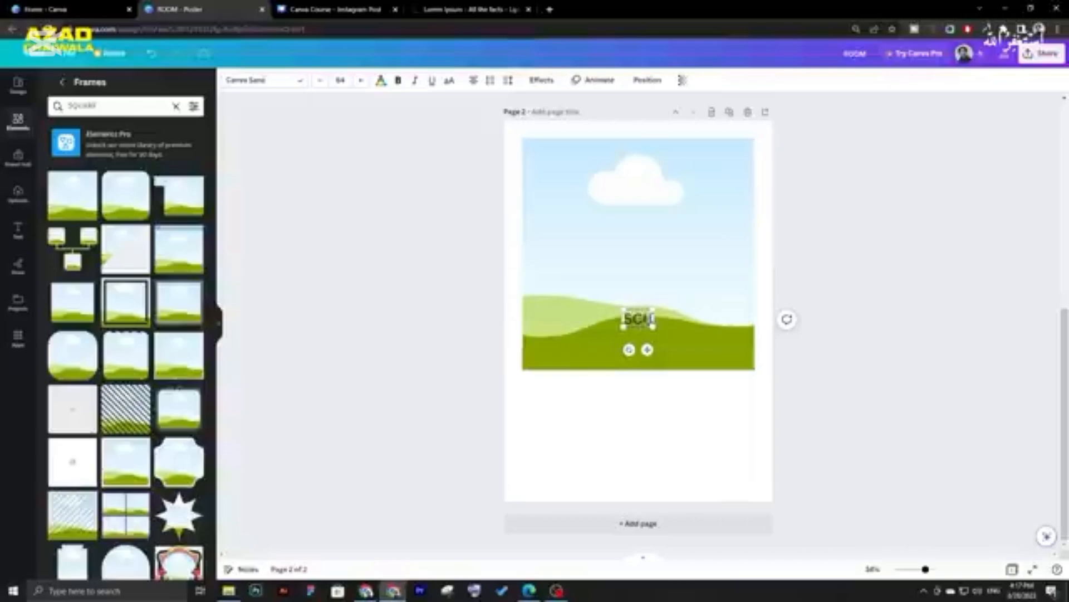
type("UBA DIVING")
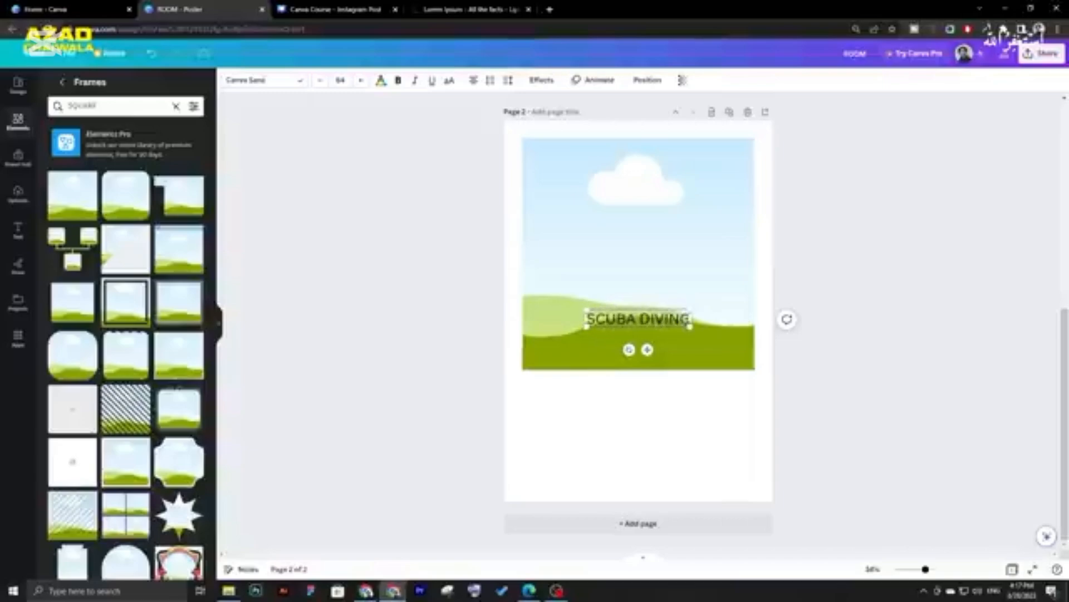
- Narrow the SCUBA DIVING text box until it wraps onto four lines, enlarge it and place it in the page's lower-left area
left_click(879, 358)
left_click(637, 319)
left_click_drag(692, 319, 618, 329)
left_click_drag(617, 384, 644, 445)
left_click_drag(637, 337, 595, 385)
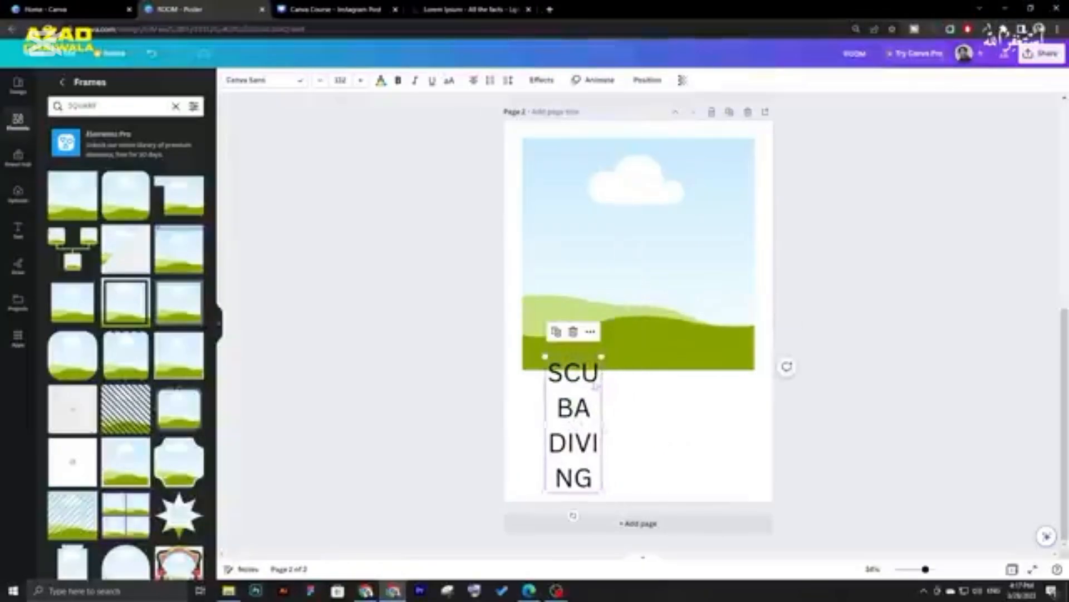
- Shrink and left-align the SCUBA DIVING text and place it just below the frame's left part
left_click_drag(601, 487, 588, 462)
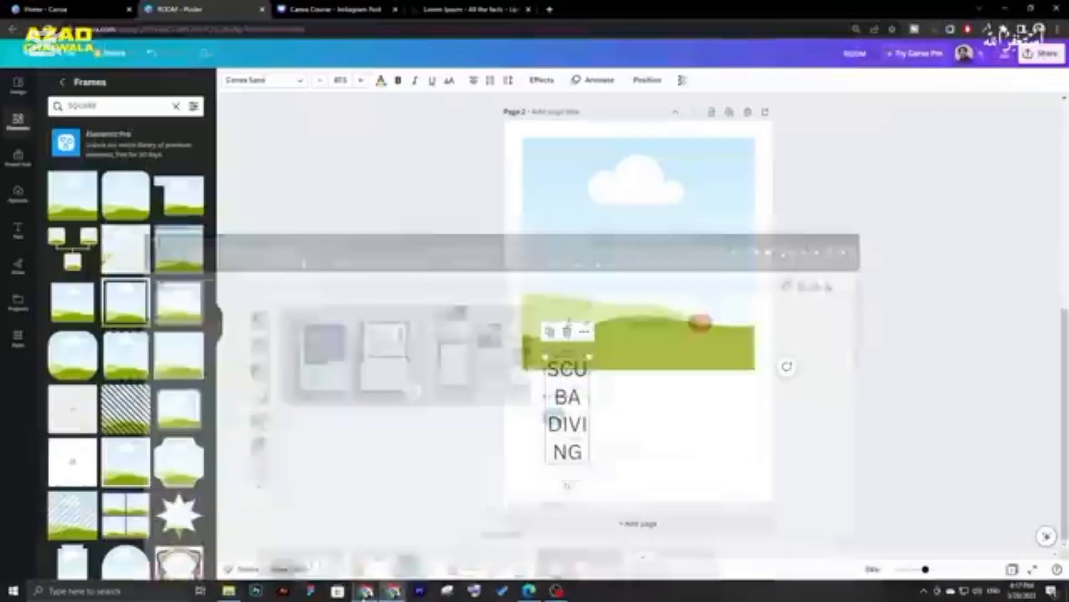
left_click(651, 345)
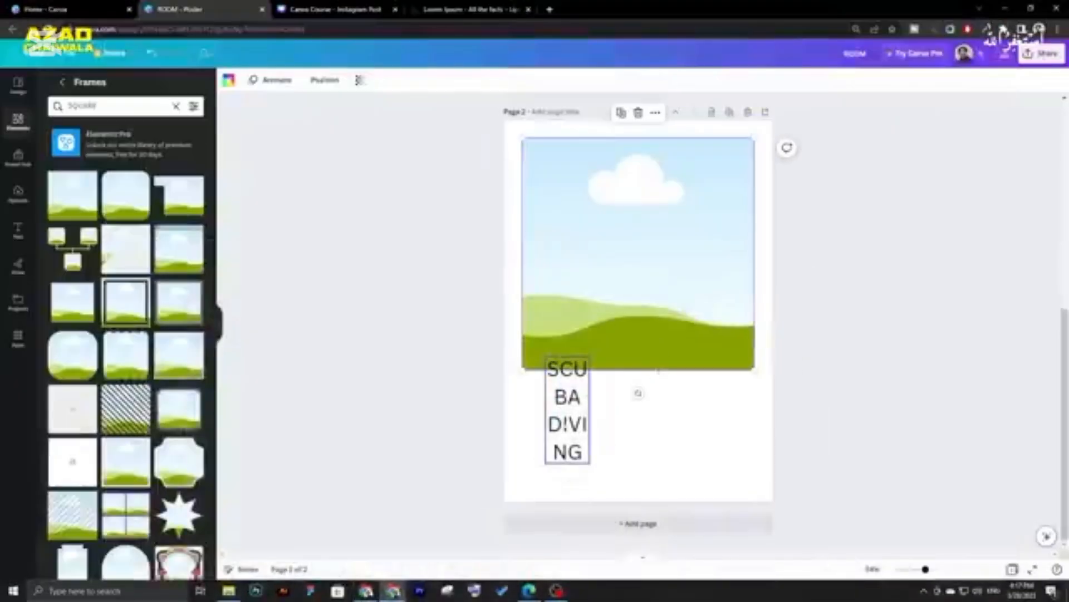
left_click_drag(568, 416, 560, 439)
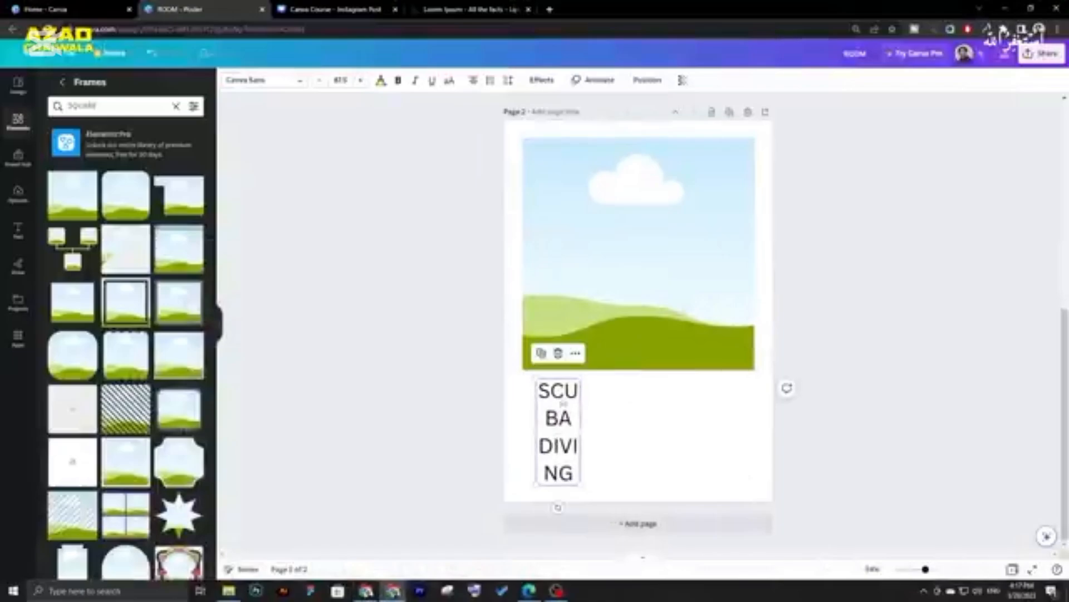
left_click(475, 82)
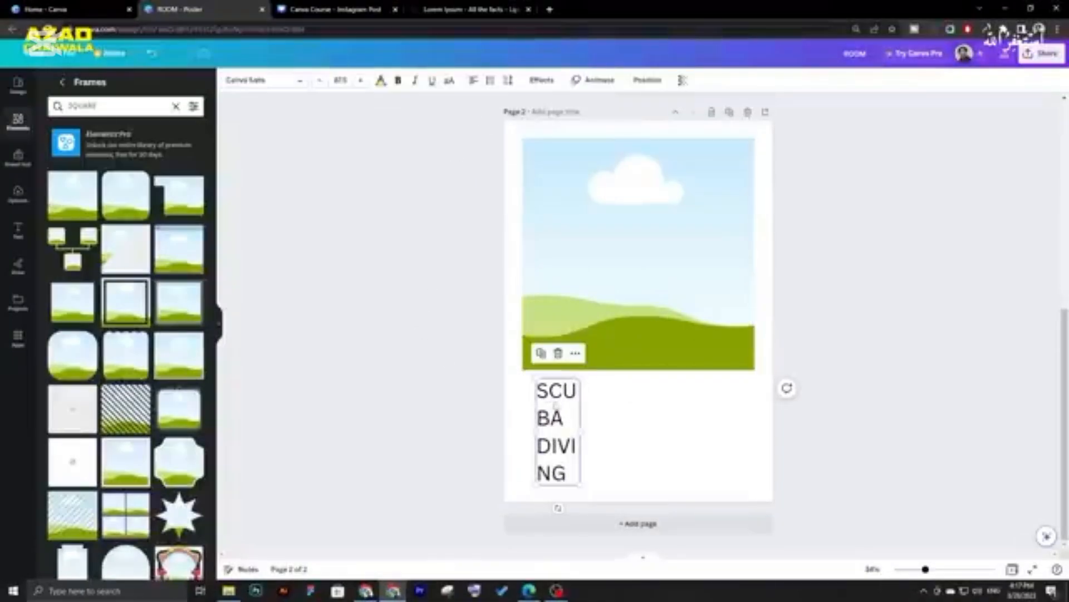
- Hyphenate the title as SCU-BA DIVI-NG and widen its text box so each hyphen ends its line
type("-")
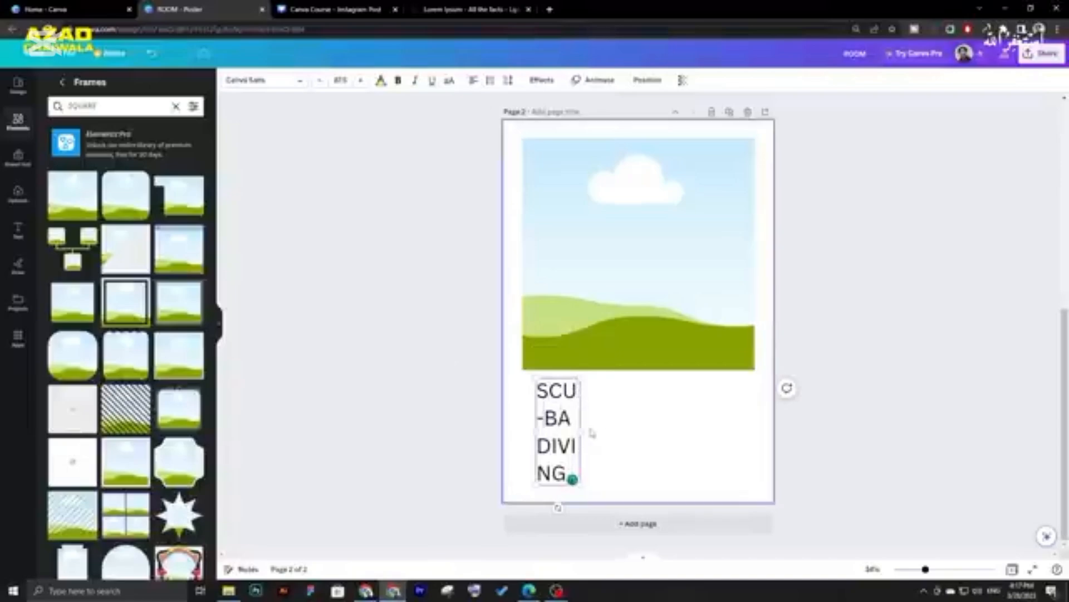
left_click_drag(581, 431, 589, 432)
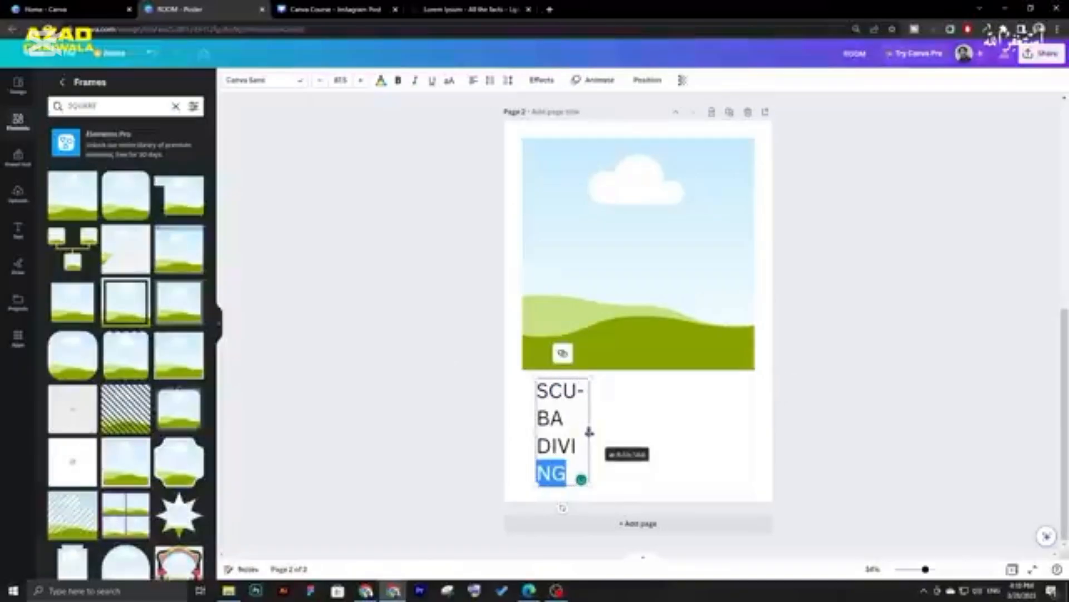
key("Escape")
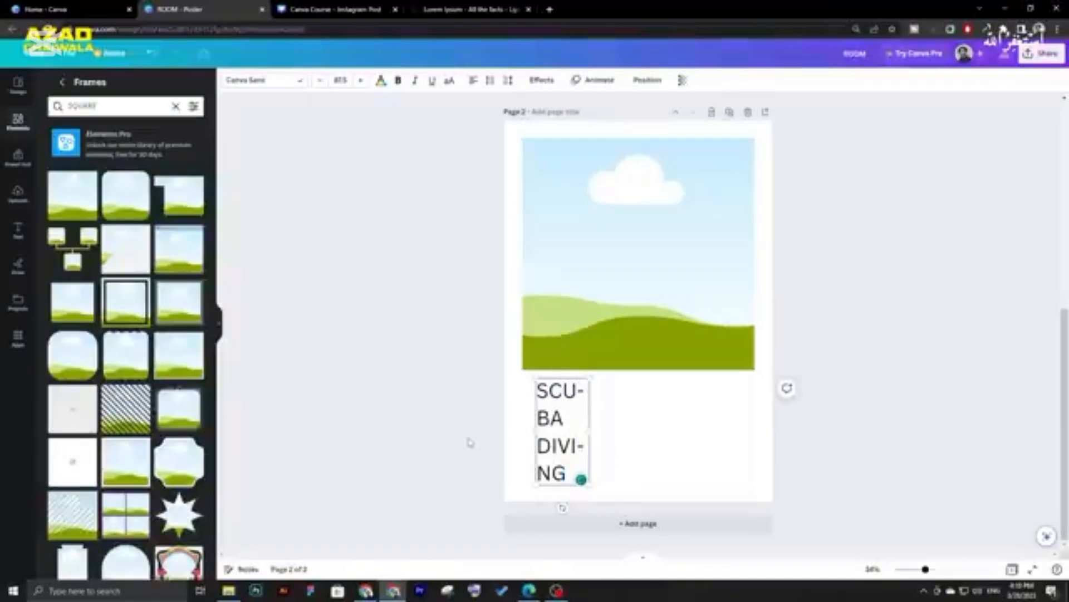
left_click(470, 442)
left_click_drag(550, 435, 545, 432)
left_click(459, 426)
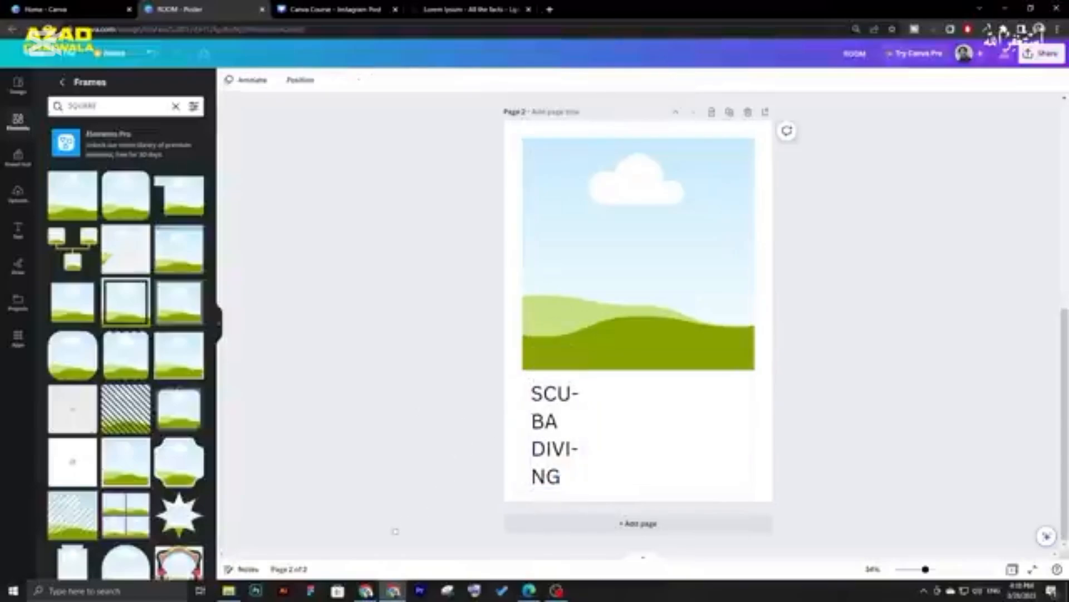
- After checking the Event Flyer pin on Pinterest, add a square shape beside the SCUBA DIVING title and dismiss the Grammarly popup
left_click(366, 590)
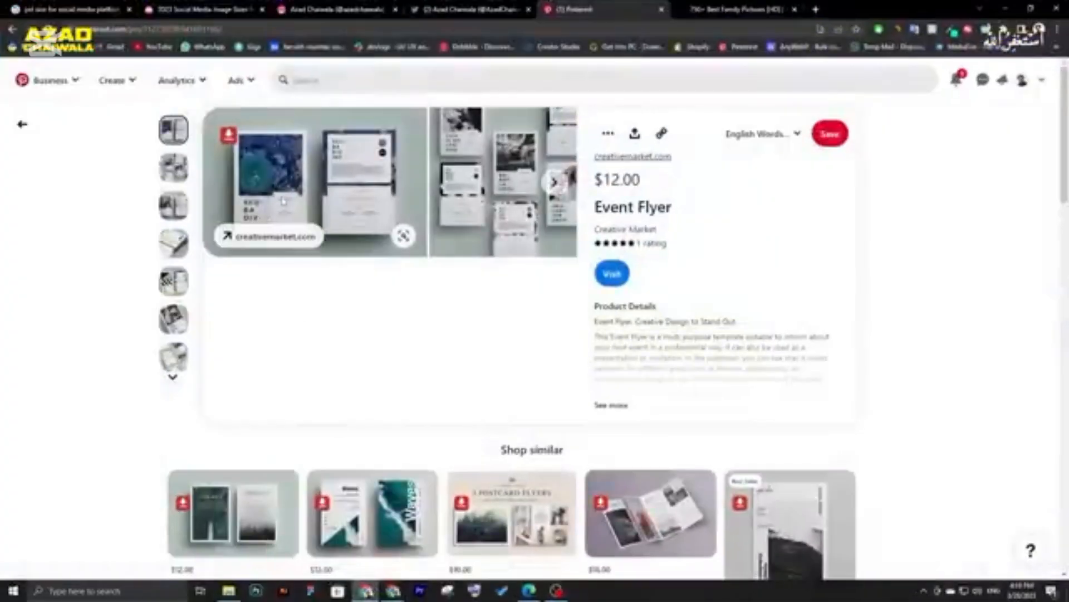
left_click(393, 590)
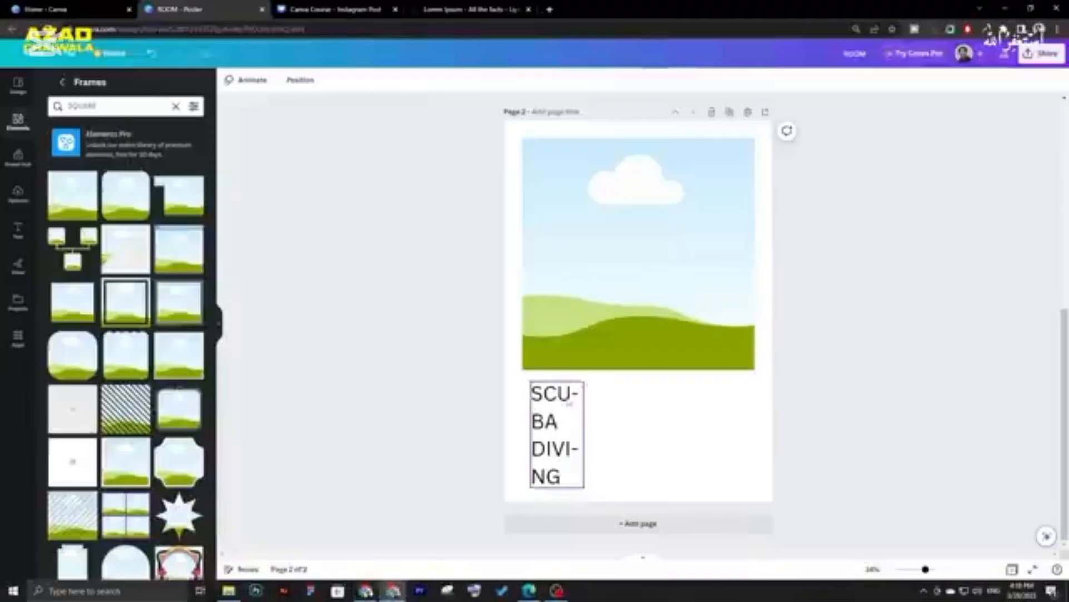
left_click(17, 128)
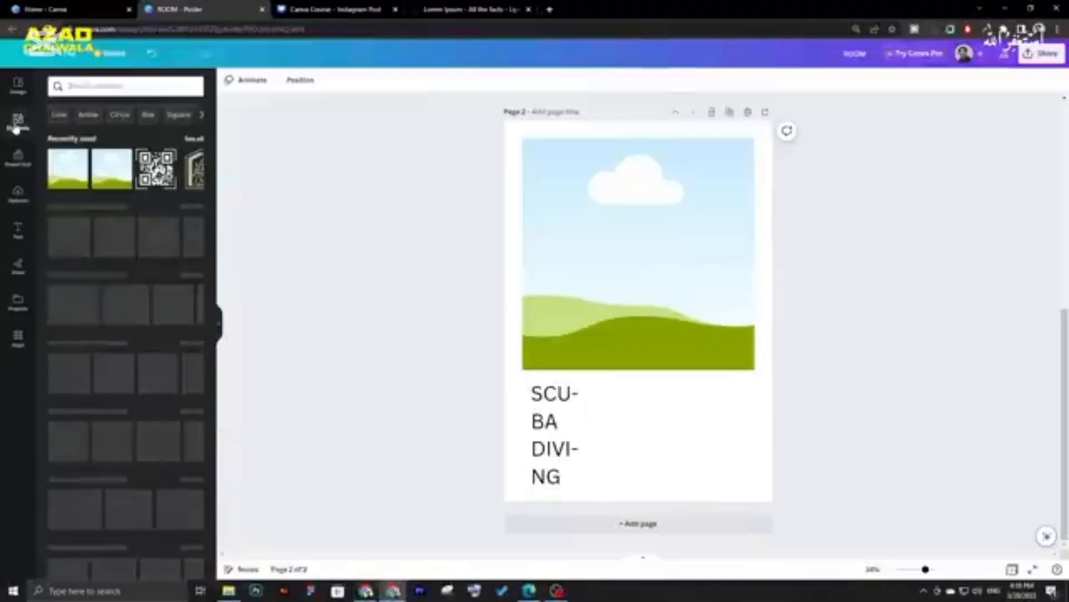
left_click(195, 208)
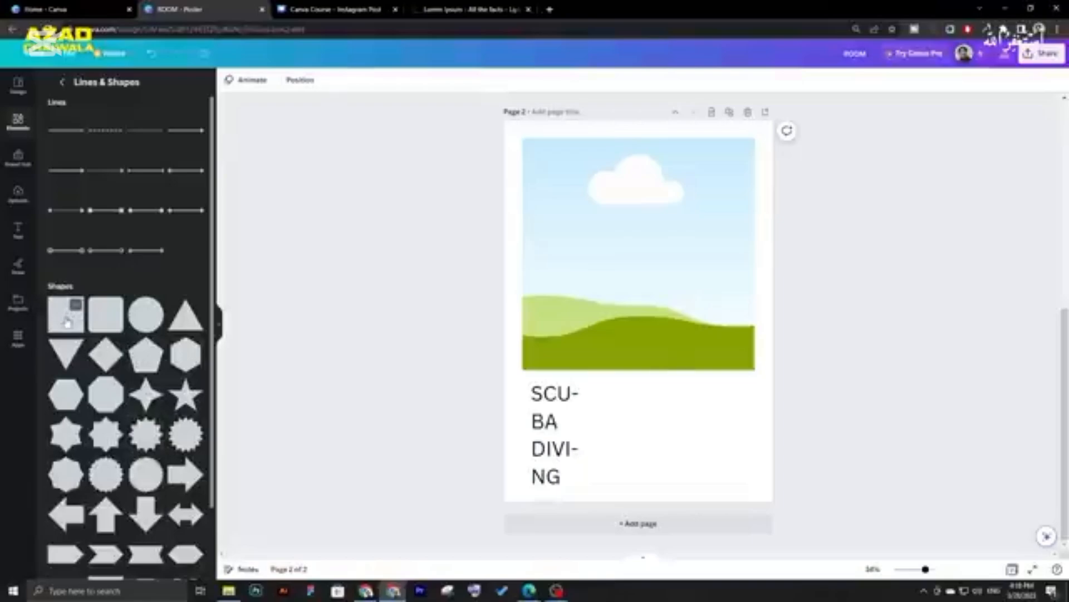
left_click(66, 322)
left_click_drag(655, 309, 680, 412)
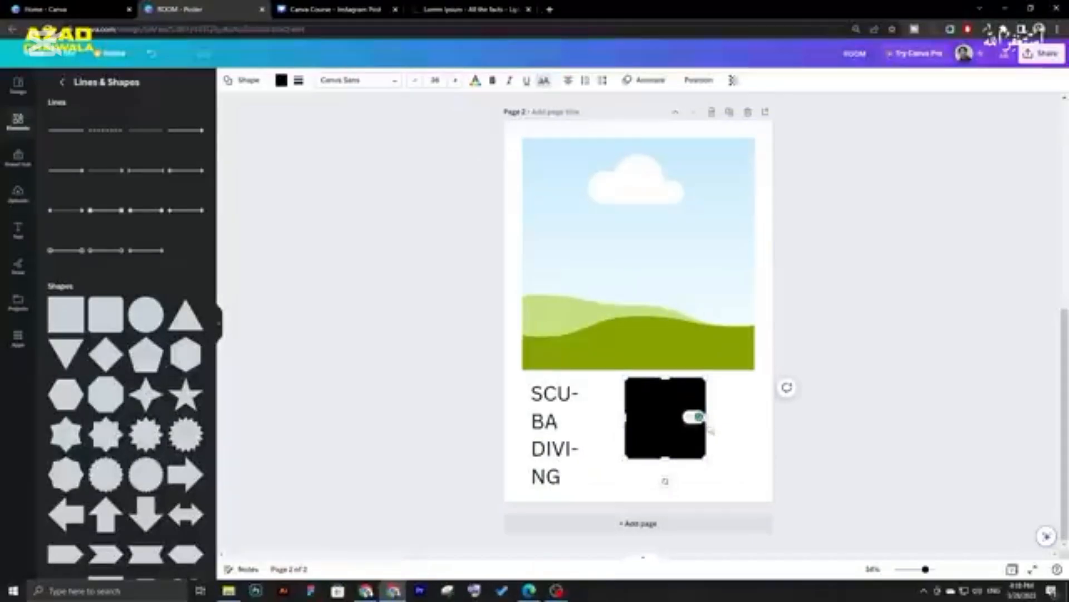
left_click(693, 418)
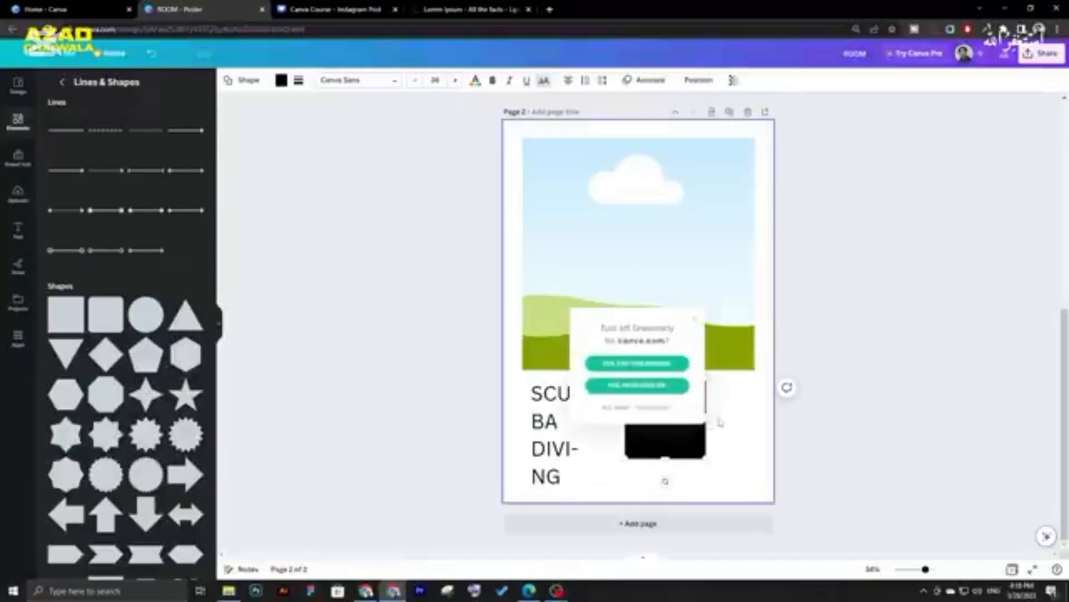
left_click(655, 375)
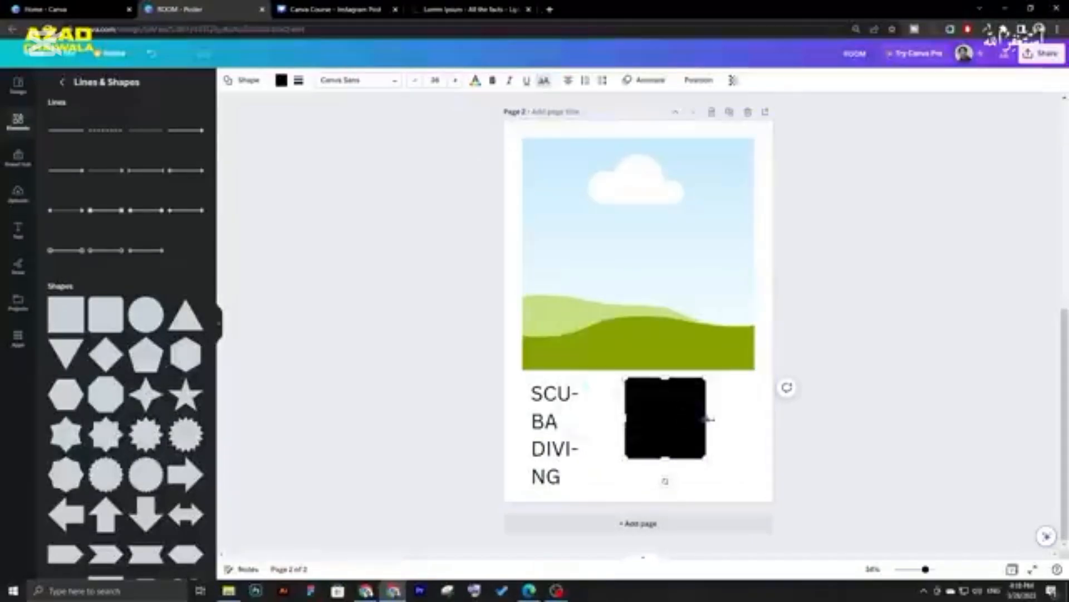
- Reshape the black square into a wide, low rectangle overlapping the frame's lower-right edge
left_click_drag(707, 419, 731, 419)
left_click_drag(733, 458, 699, 379)
left_click_drag(632, 406, 694, 428)
- Duplicate the black rectangle into an evenly spaced vertical stack of three and scale the stack down together
key("Escape")
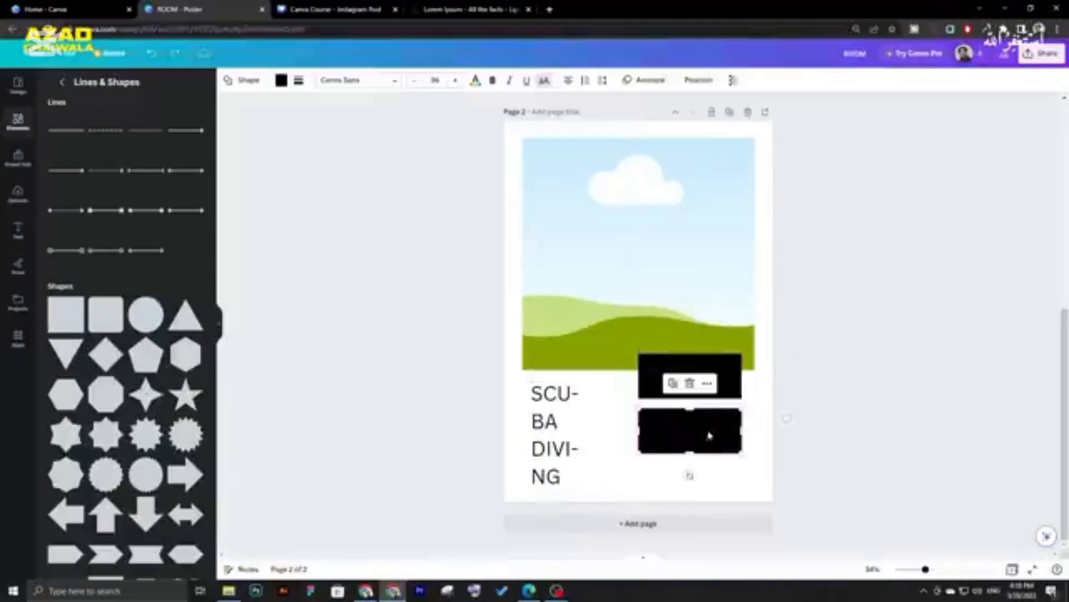
key("ctrl+d")
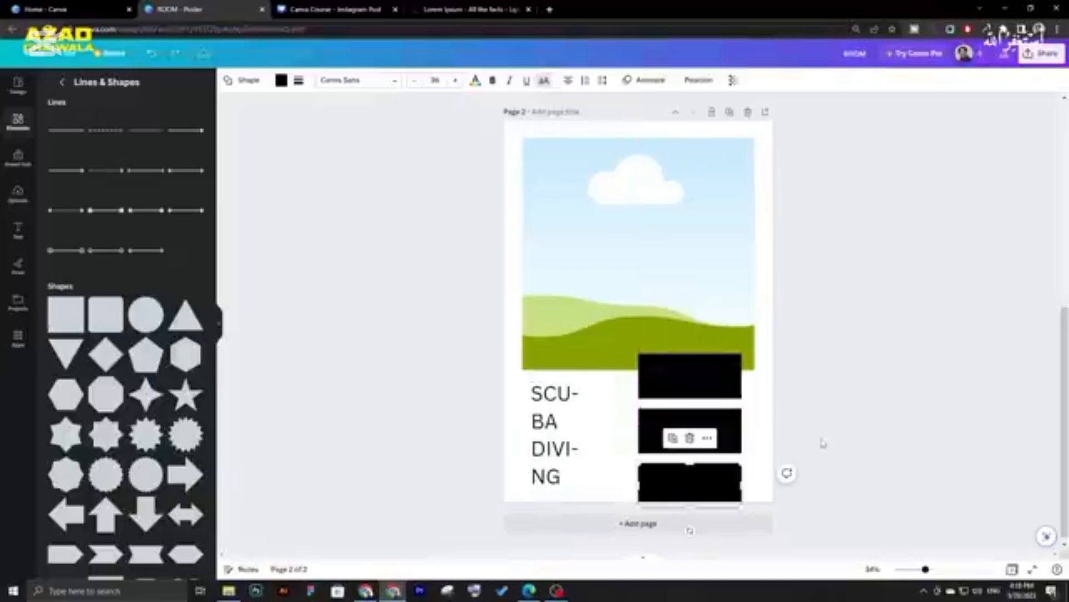
left_click(724, 438, "shift")
left_click(712, 386, "shift")
left_click_drag(740, 508, 707, 458)
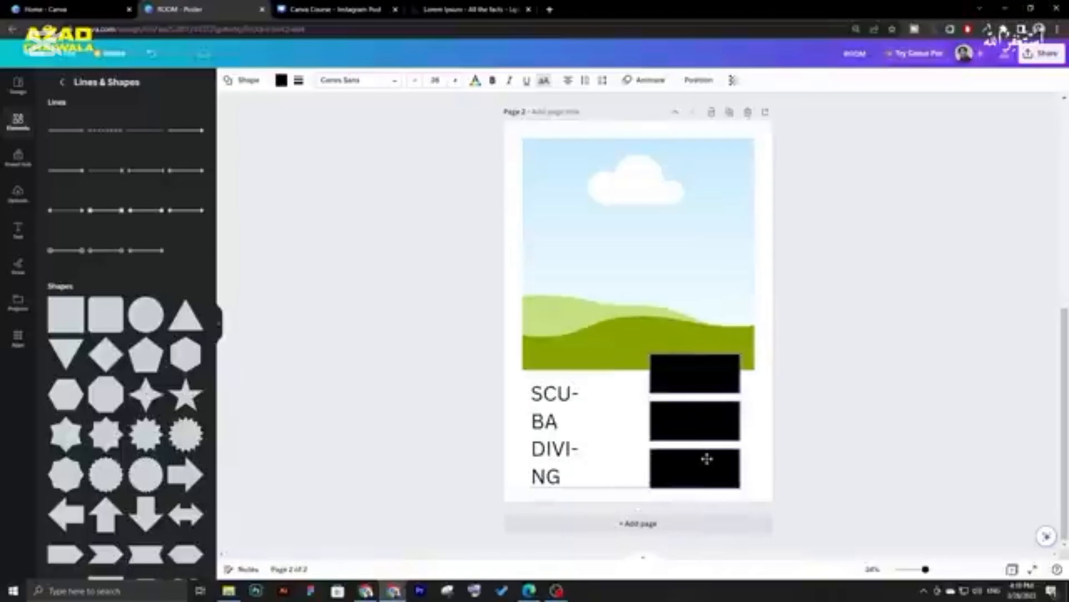
- Compare the title placement with the Event Flyer pin on Pinterest and reposition the title near the frame's left edge
left_click(586, 423)
left_click(587, 423)
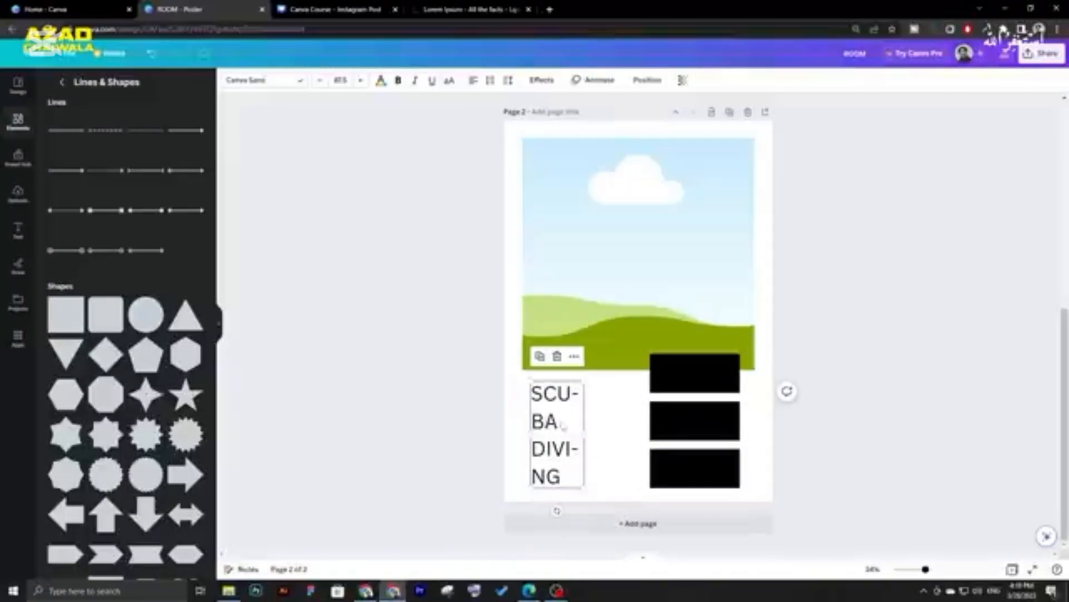
left_click_drag(549, 421, 568, 421)
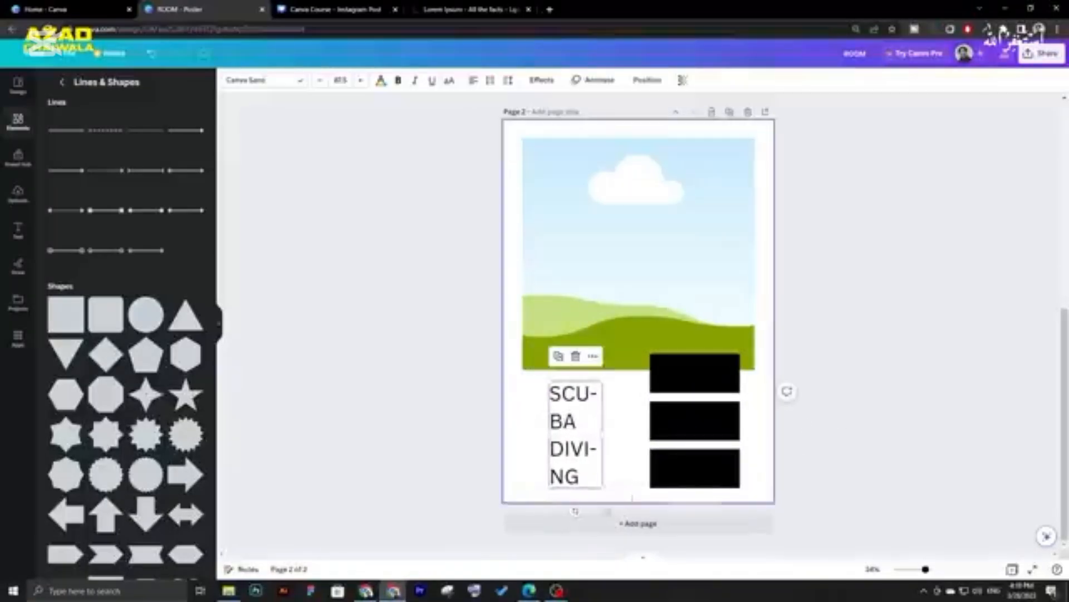
key("Escape")
left_click(366, 591)
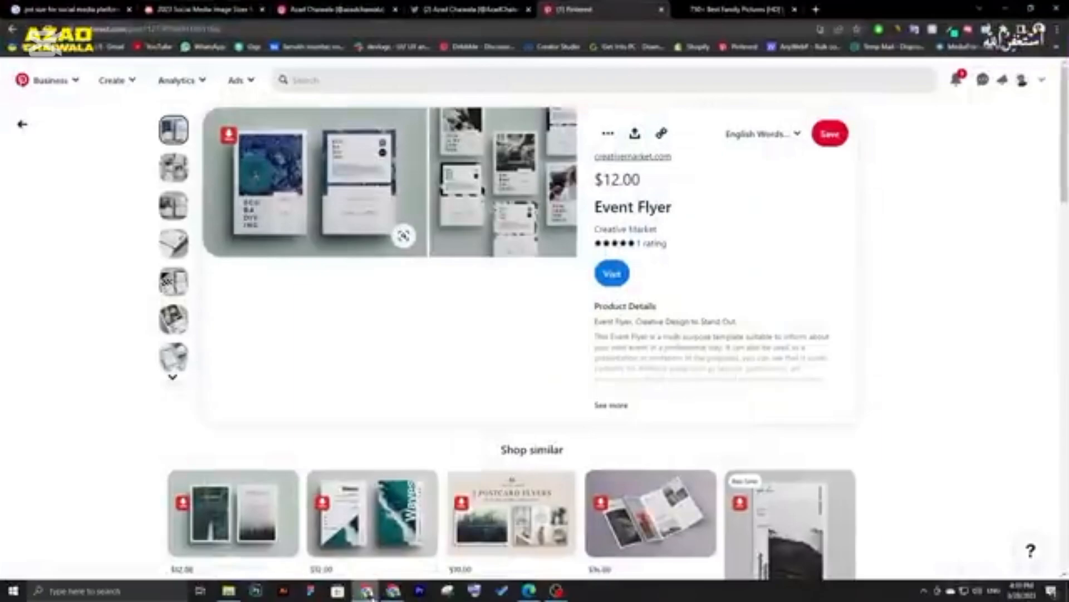
left_click(372, 595)
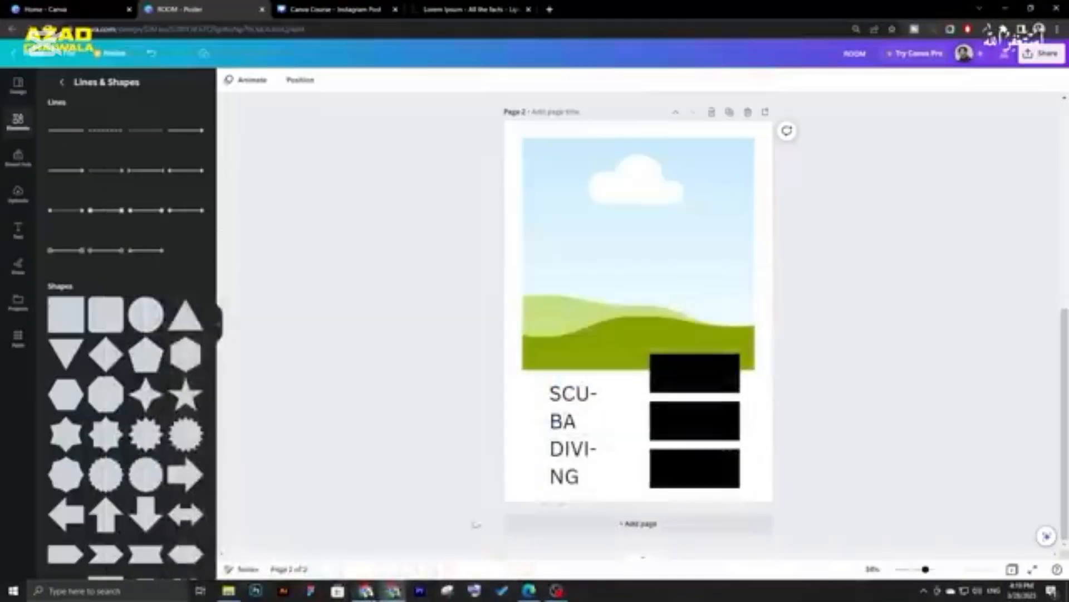
left_click_drag(572, 426, 552, 421)
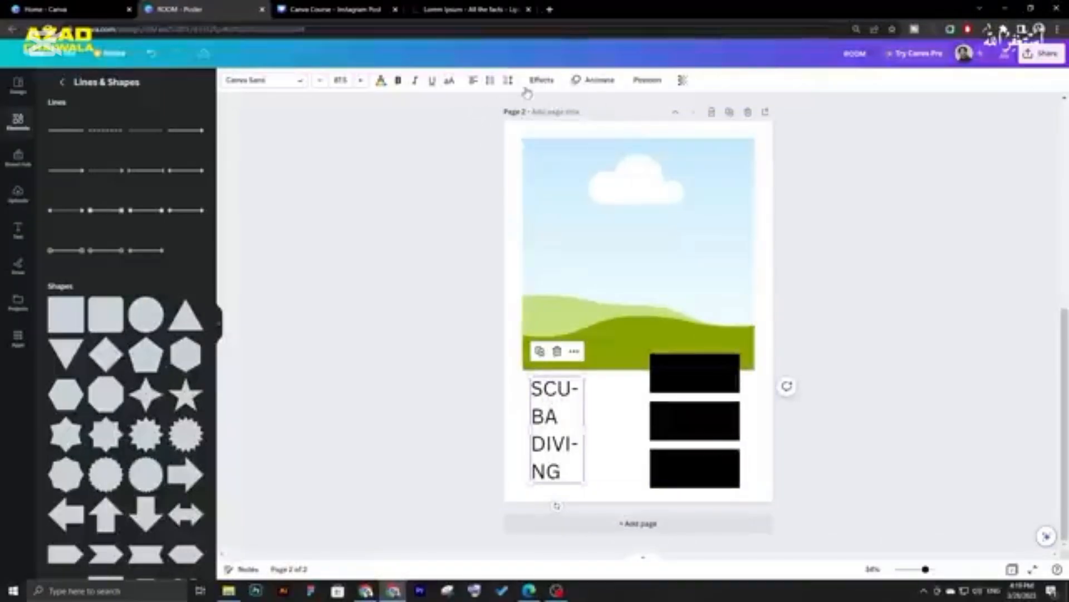
- Increase the title's letter spacing, widening its text box to fit, and make it bold
left_click(509, 82)
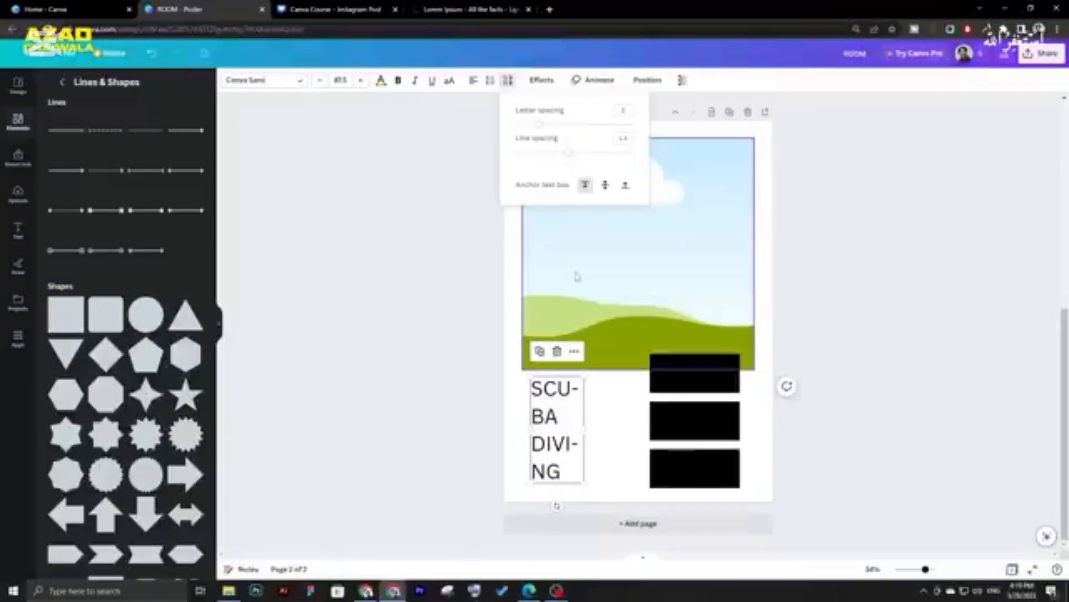
left_click_drag(541, 128, 557, 124)
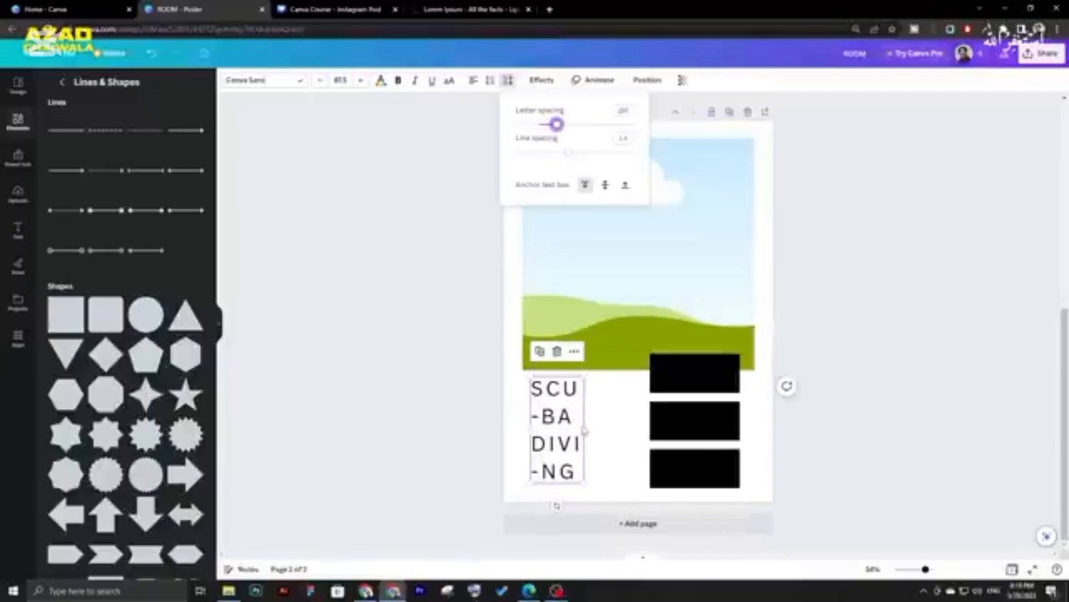
left_click_drag(584, 429, 594, 429)
left_click_drag(567, 417, 564, 418)
left_click(398, 81)
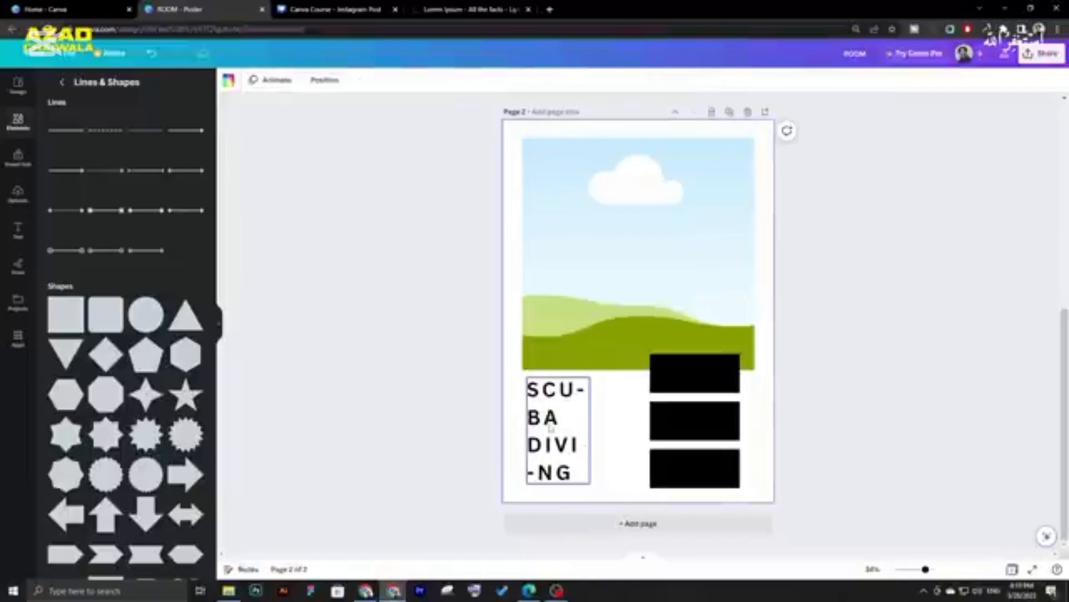
left_click(439, 361)
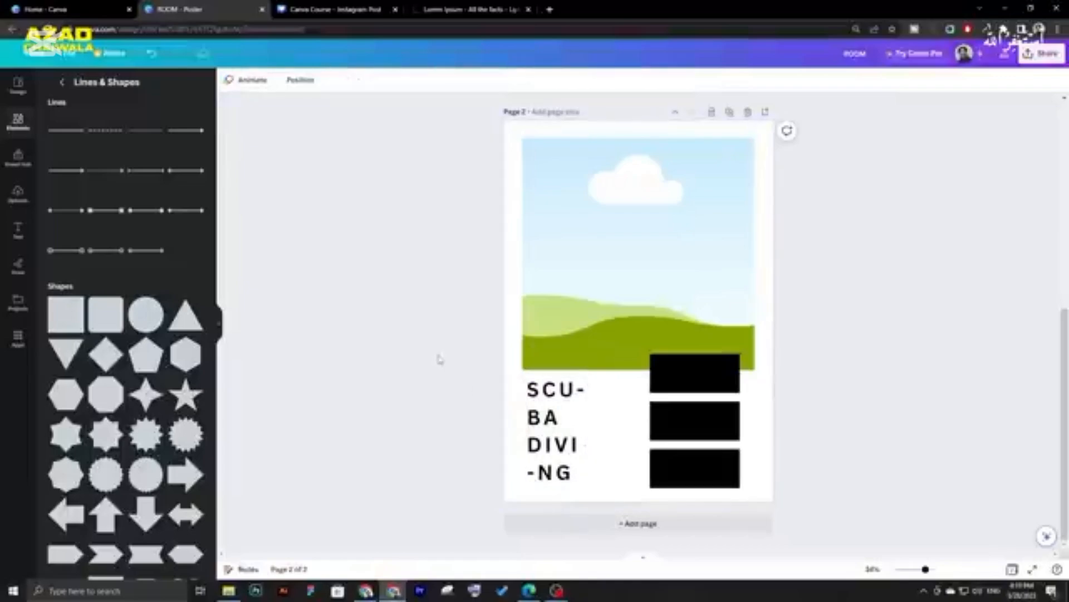
- Recolour the three stacked black rectangles white
left_click(691, 372)
left_click(694, 413, "shift")
left_click(685, 470, "shift")
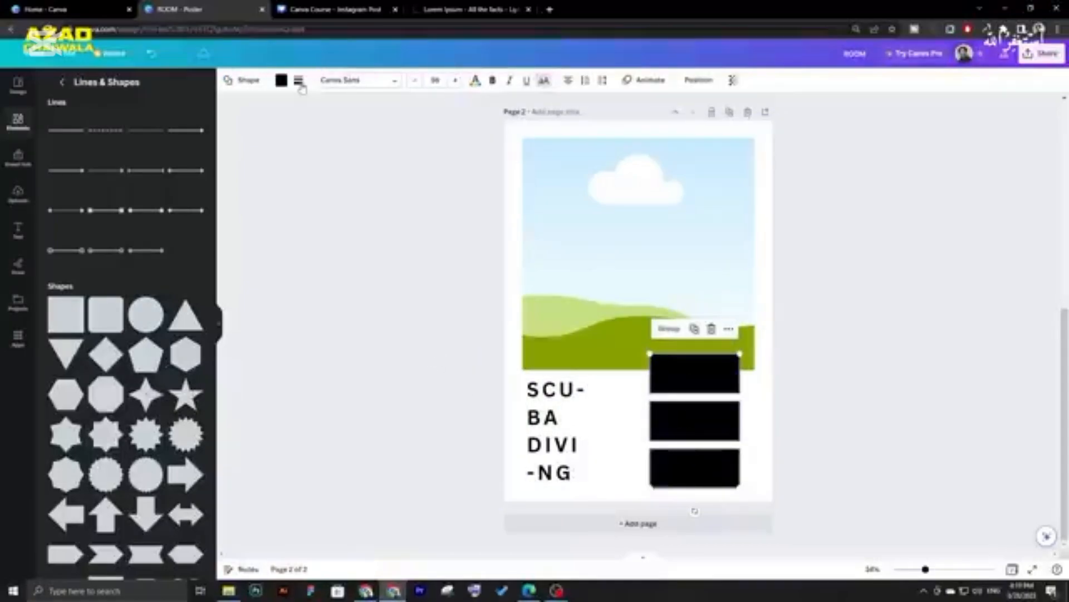
left_click(281, 81)
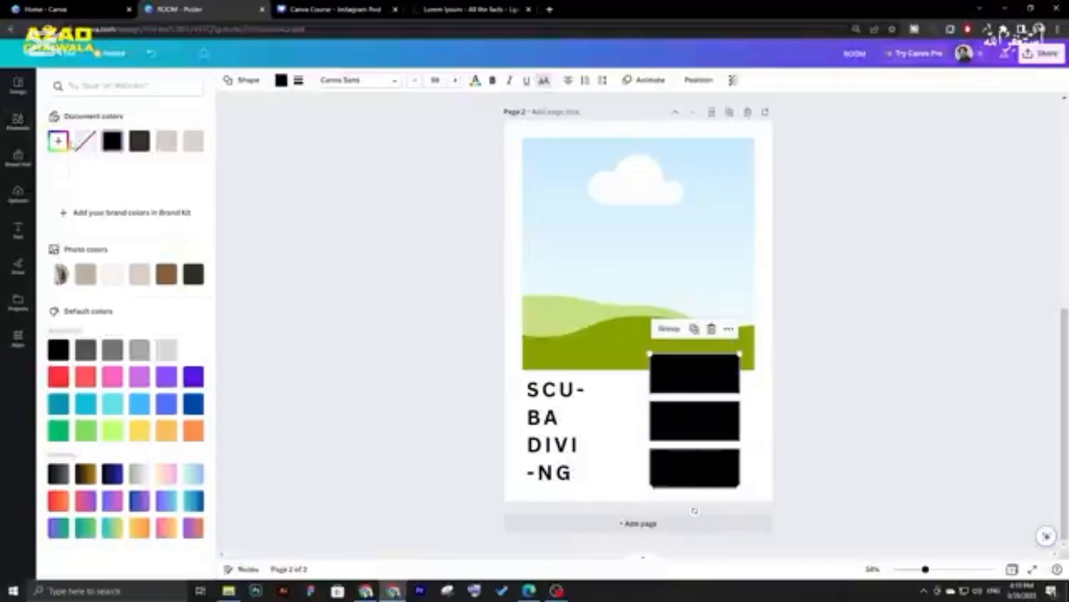
left_click(166, 349)
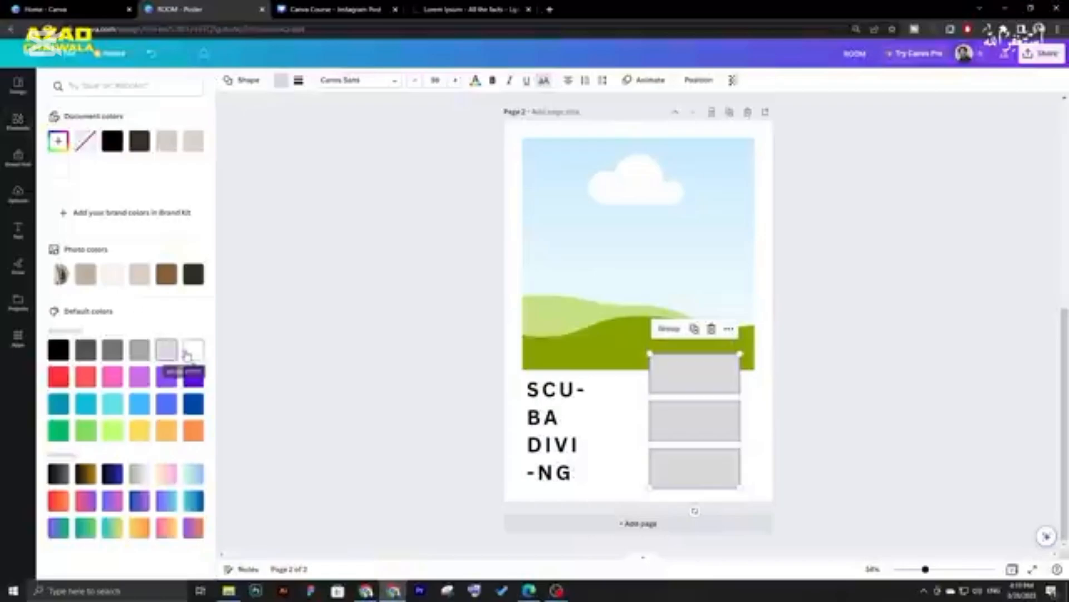
left_click(186, 355)
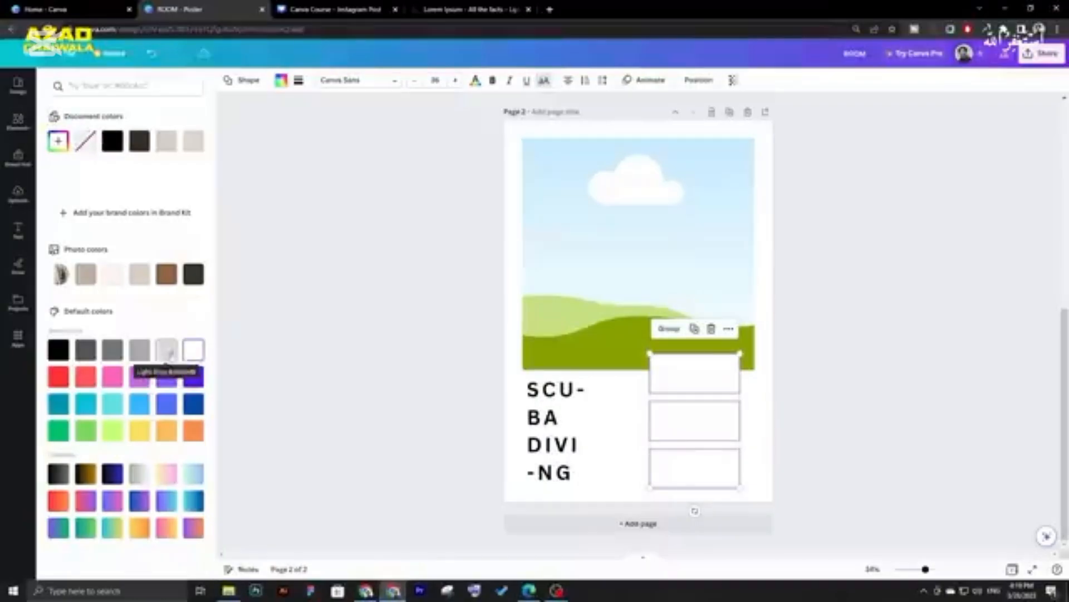
left_click(310, 340)
left_click(689, 370)
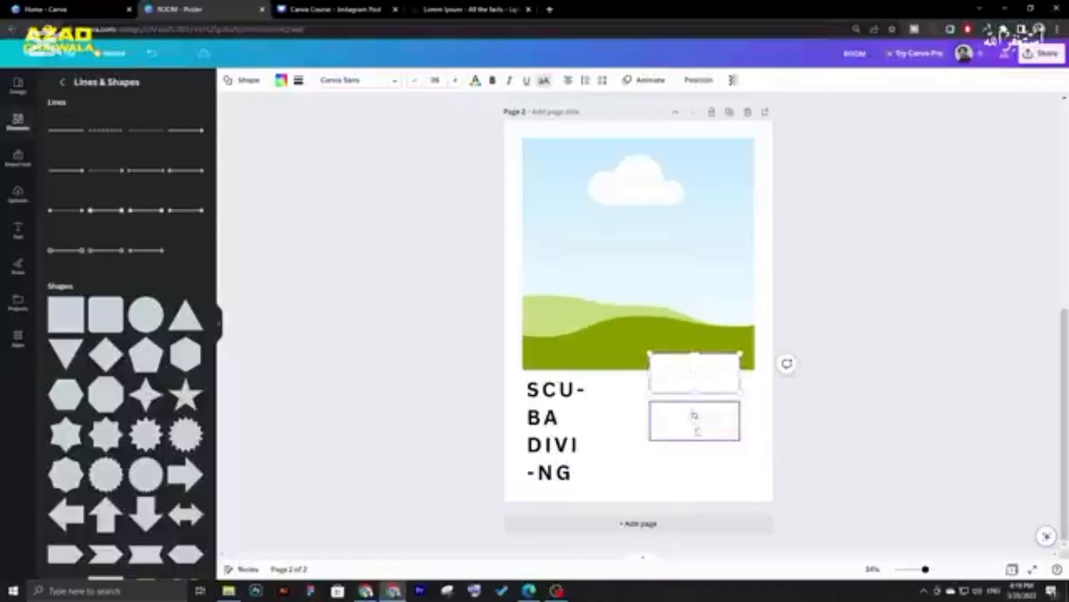
- Set the Scuba Diving page's background to a custom light grey solid colour
left_click(521, 129)
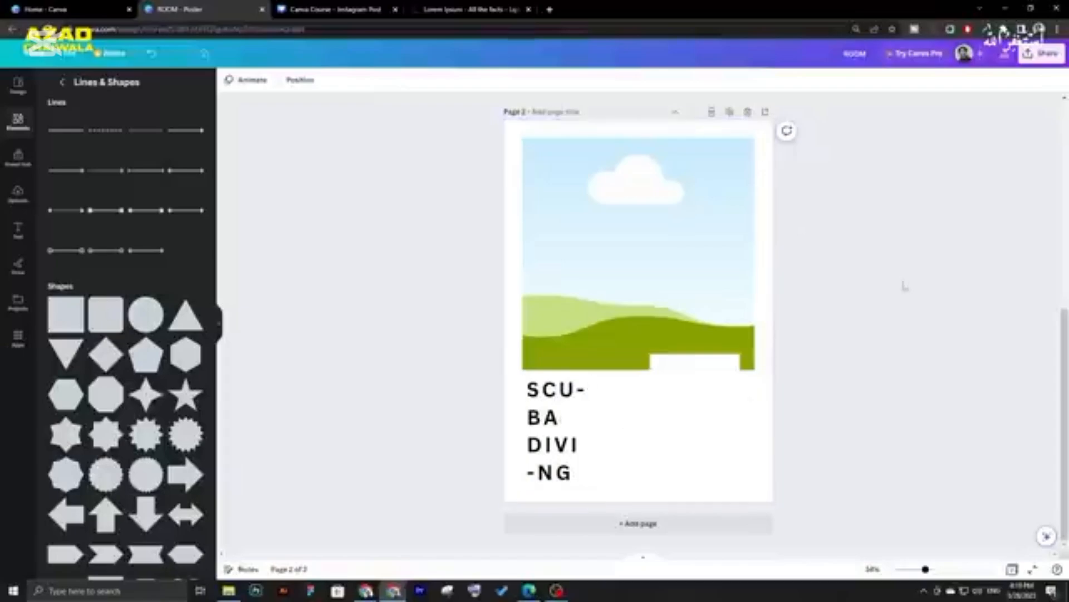
left_click(514, 127)
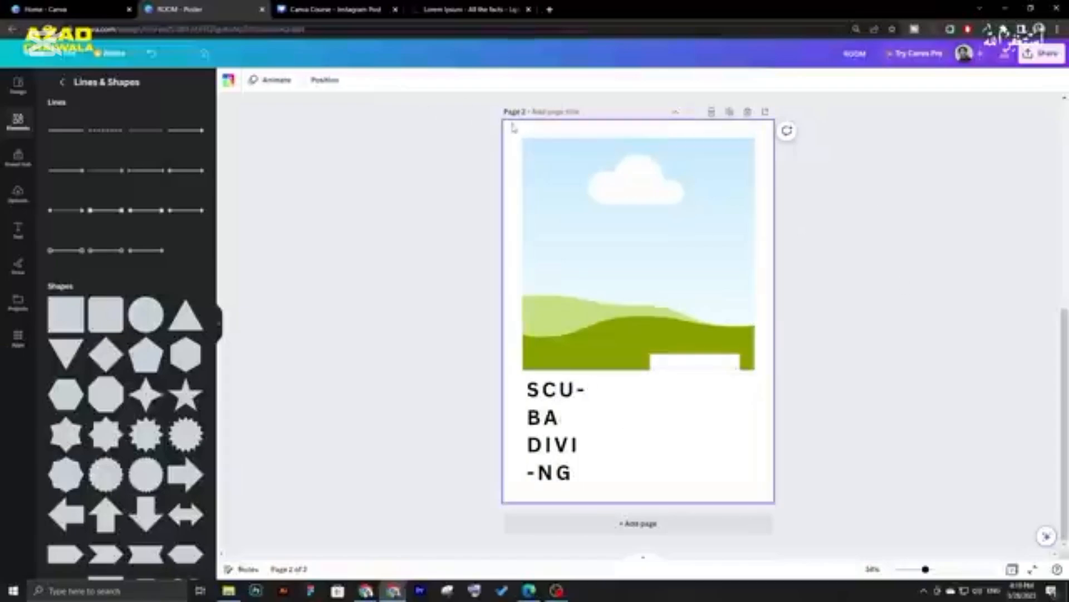
left_click(231, 81)
left_click(58, 140)
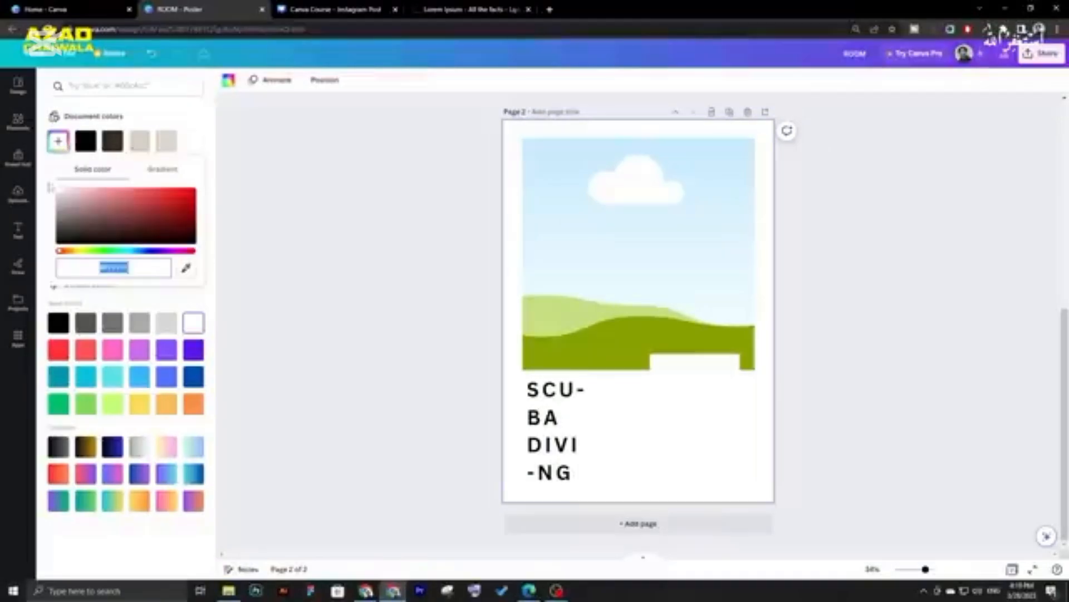
left_click_drag(63, 201, 47, 200)
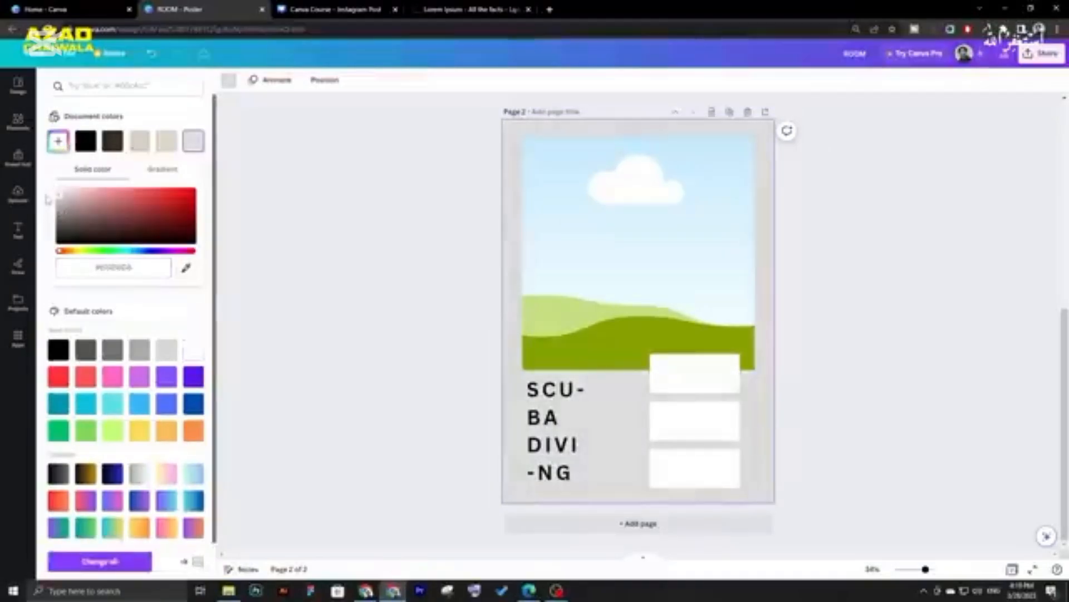
left_click(383, 211)
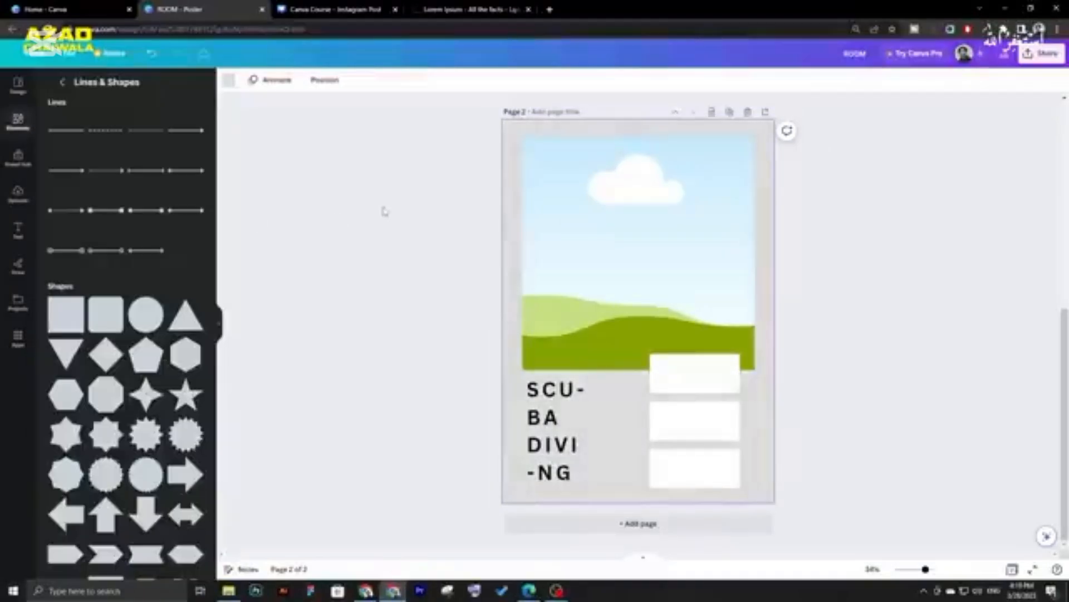
- Search the element photos for "sea" and fill the landscape frame with the rippled turquoise water photo
left_click(585, 255)
left_click(18, 137)
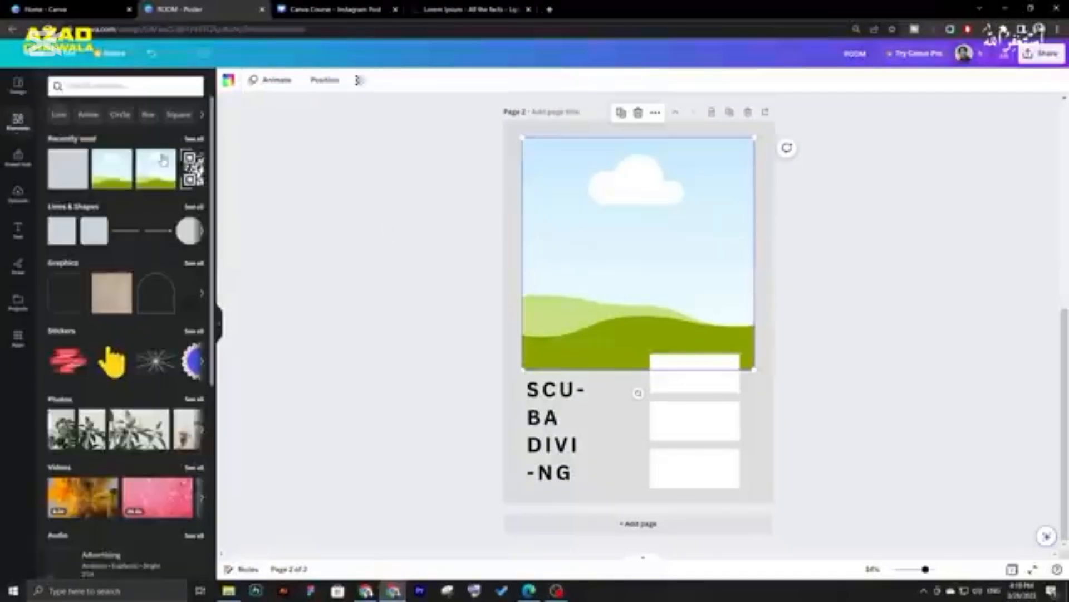
left_click(89, 88)
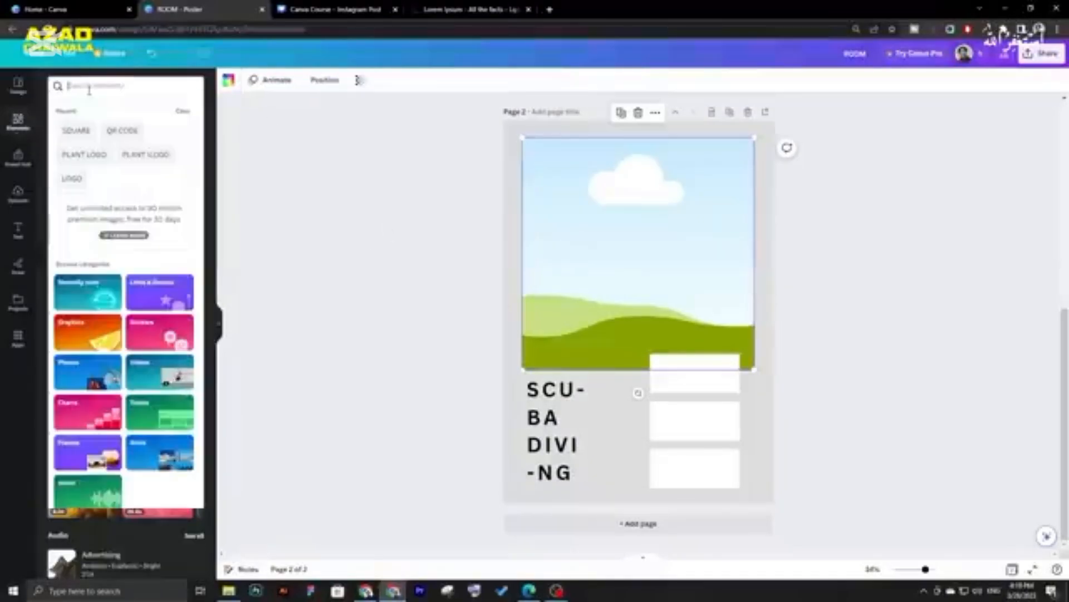
type("sea")
key("Return")
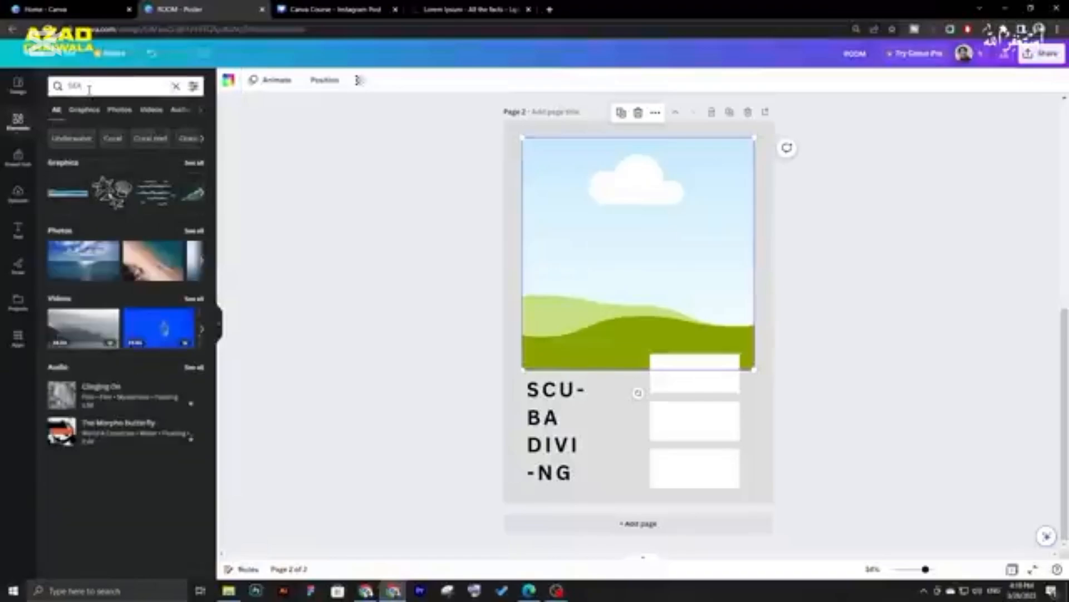
left_click(119, 111)
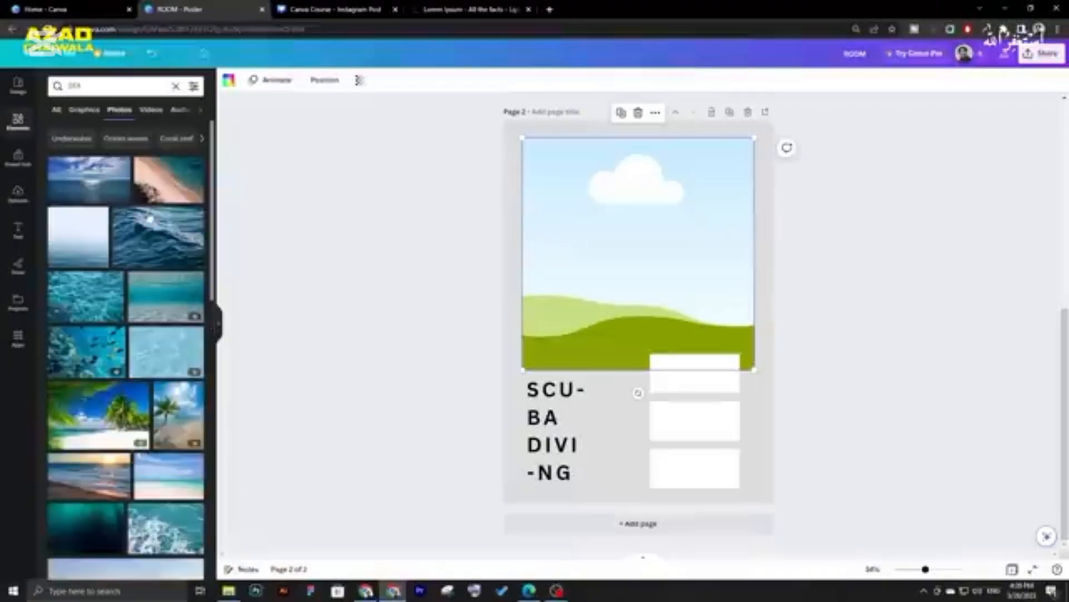
left_click_drag(86, 300, 704, 263)
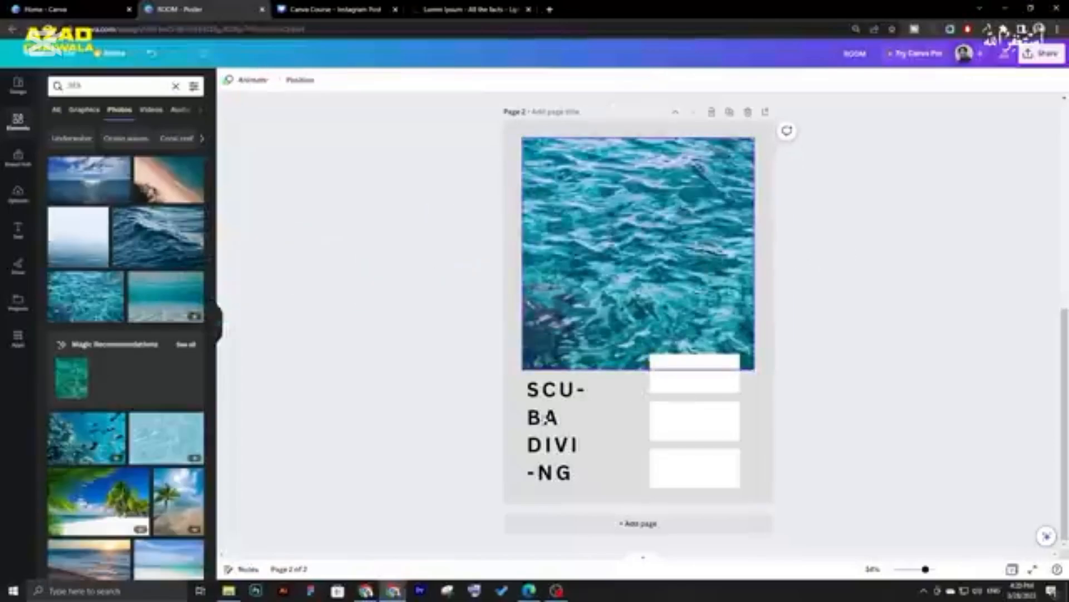
- Check the text blocks of the Event Flyer pin on Pinterest and return to the Canva poster
left_click(393, 590)
left_click(367, 591)
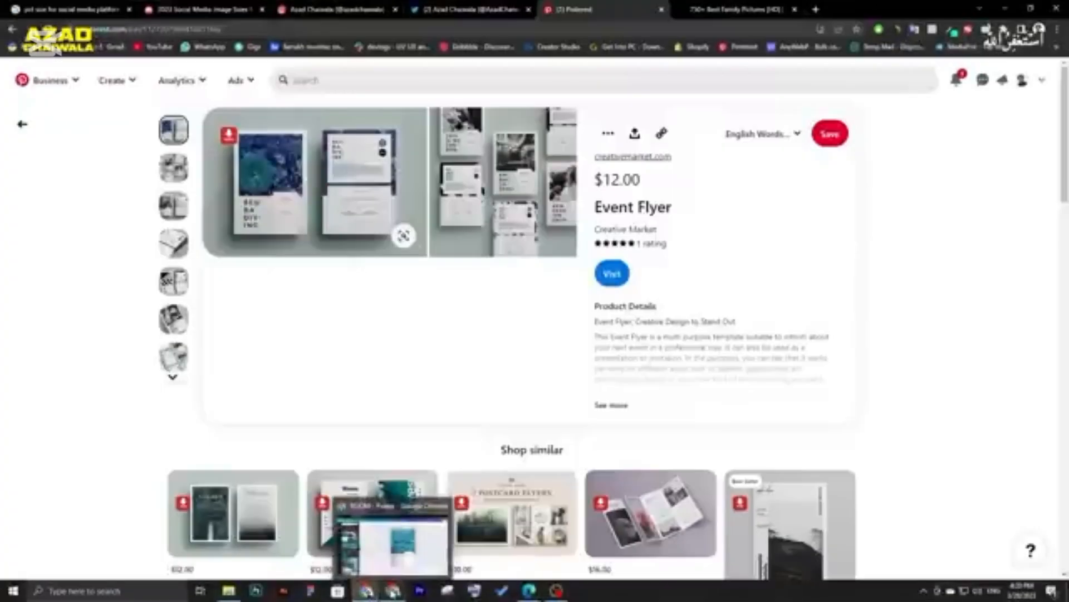
left_click(394, 590)
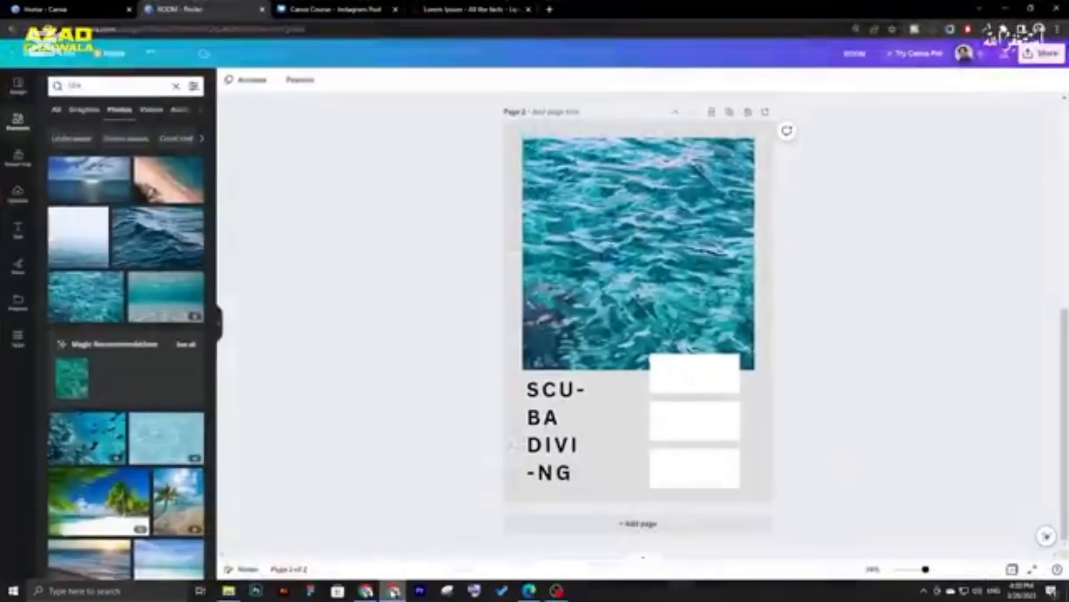
- Paste the Lorem Ipsum sentence onto the uppermost white rectangle and narrow its text box to wrap onto two lines
scroll(696, 372, "up", 2)
left_click(702, 376)
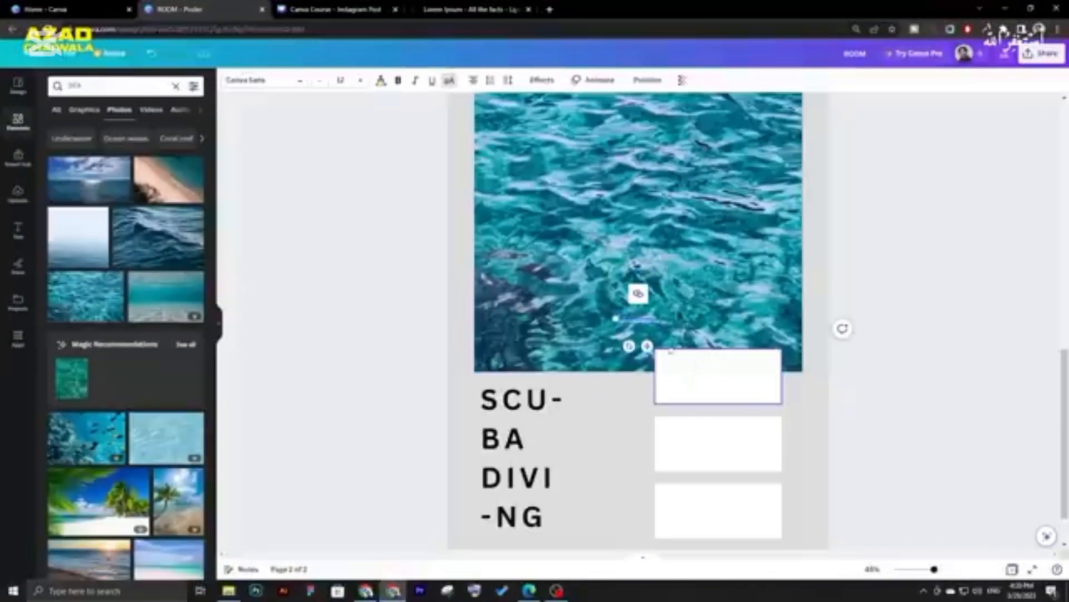
key("ctrl+v")
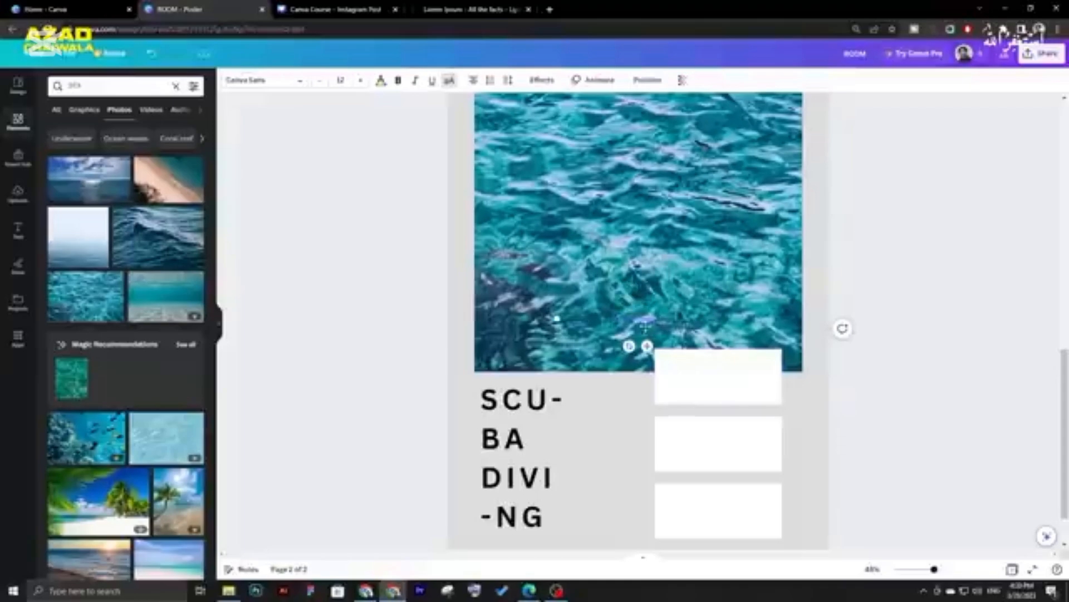
left_click(712, 356)
left_click_drag(644, 322, 760, 372)
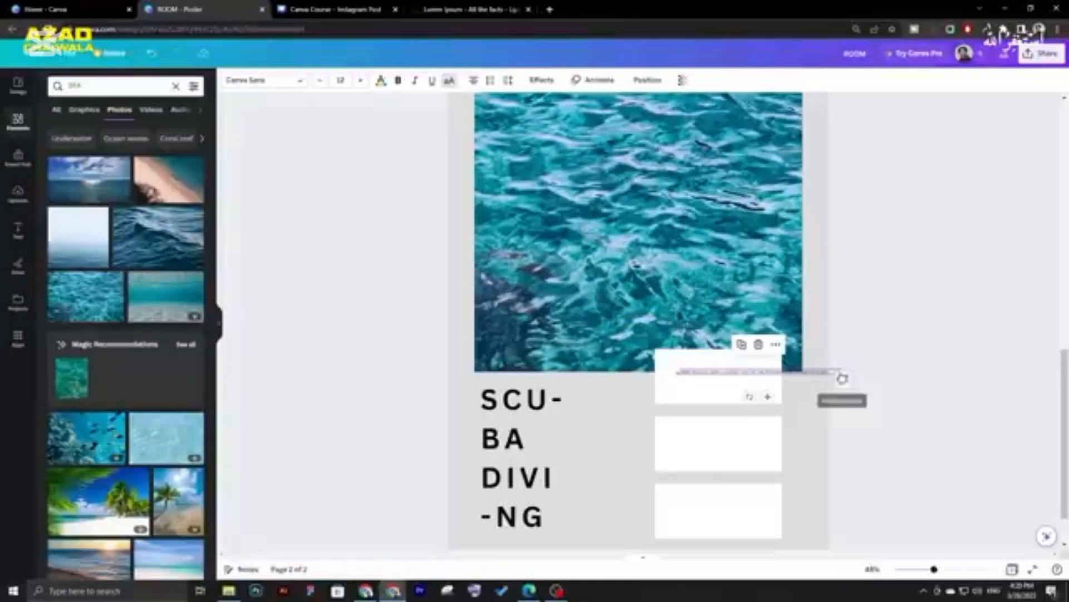
scroll(796, 366, "up", 3)
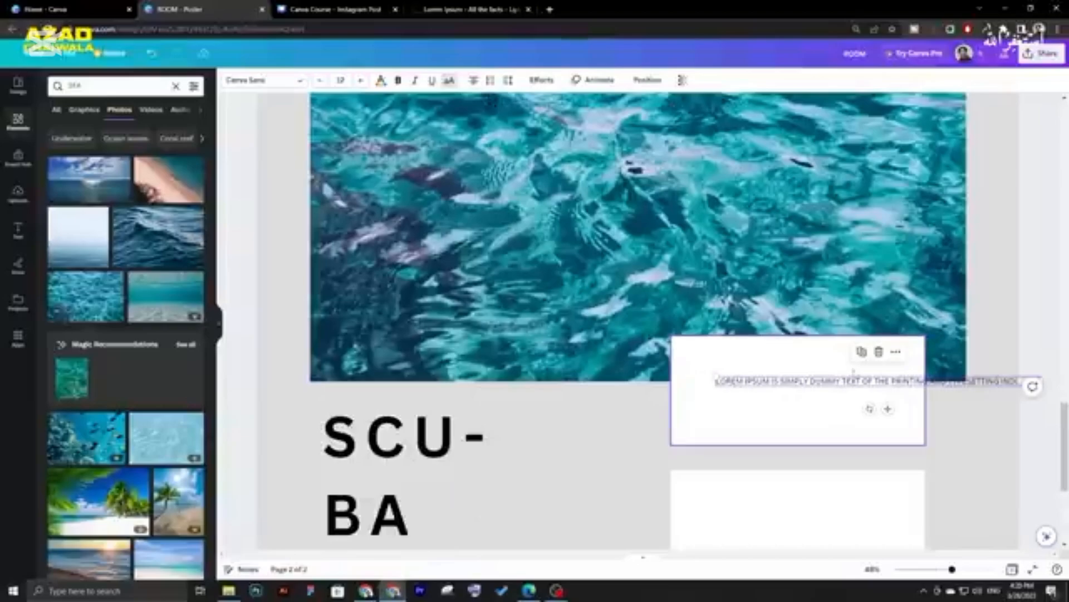
left_click_drag(1045, 378, 889, 384)
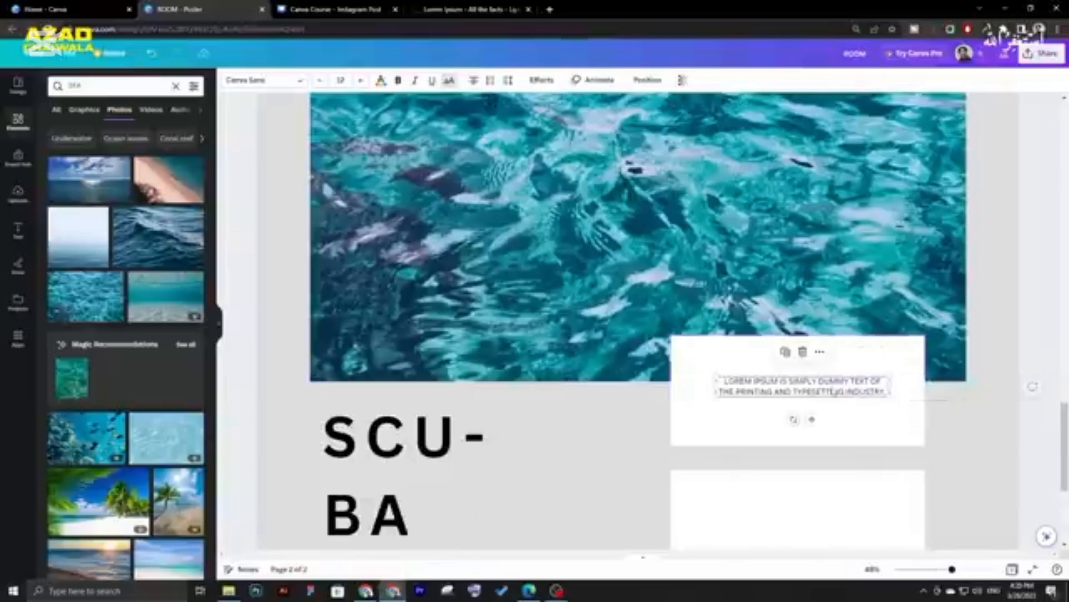
left_click(952, 425)
- Duplicate the Lorem Ipsum text onto the middle and lowest white rectangles, aligned with the first and evenly spaced
scroll(893, 375, "down", 3)
left_click_drag(818, 217, 819, 357)
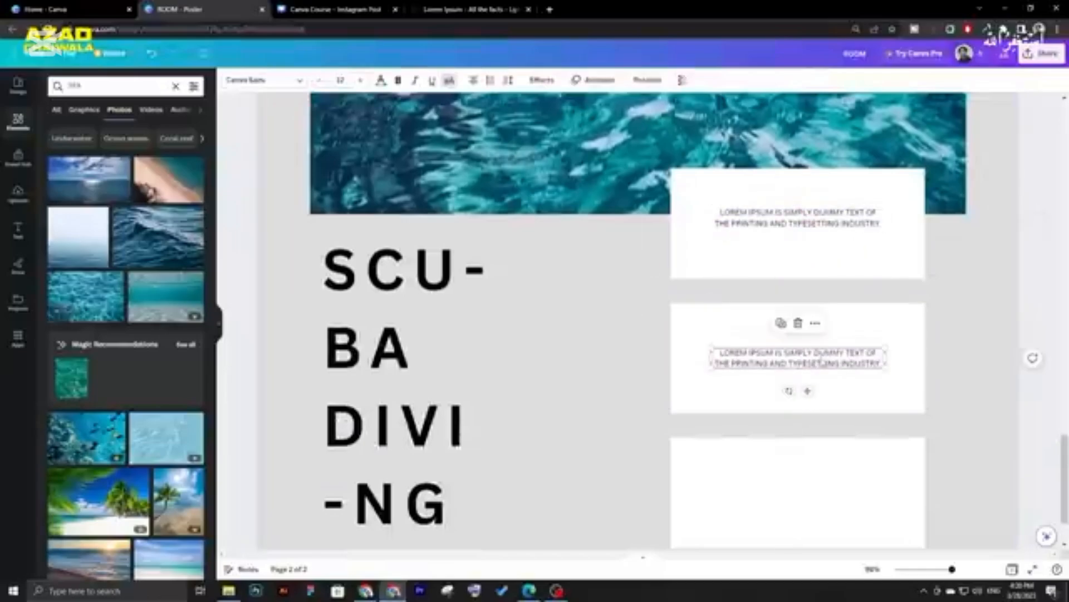
key("ctrl+d")
scroll(823, 358, "down", 2)
left_click_drag(823, 418, 820, 411)
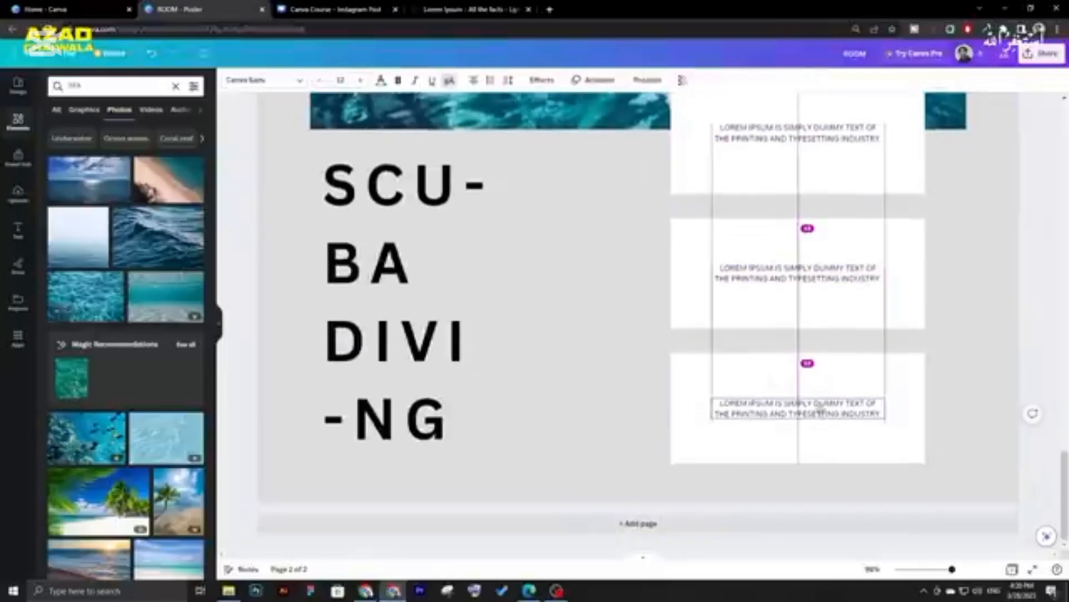
- Check each Lorem Ipsum text's alignment with its white rectangle and vertically centre the first text with the uppermost rectangle
left_click(903, 409)
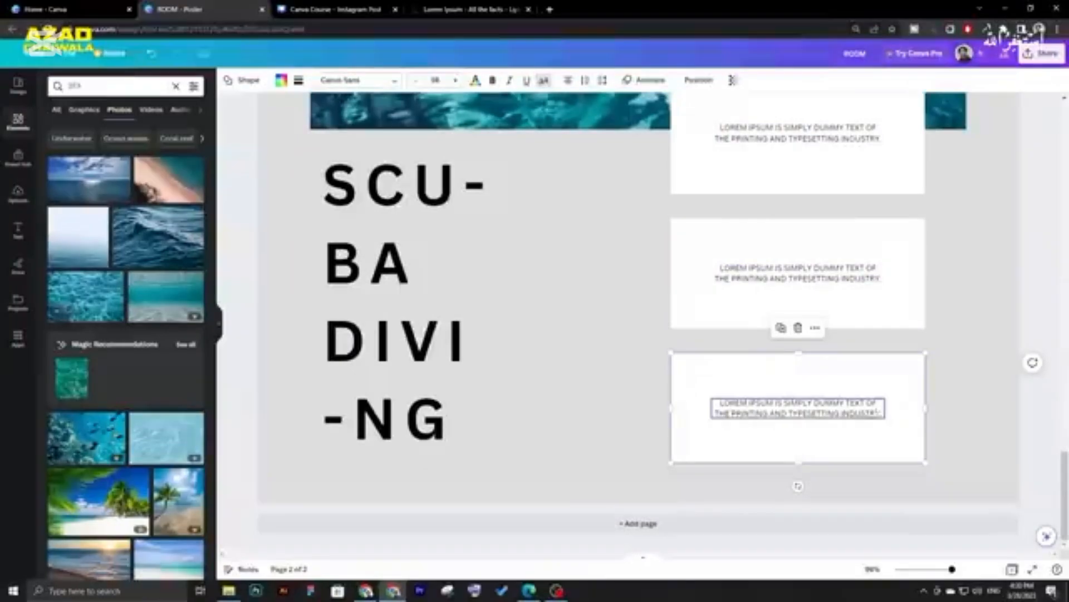
left_click(624, 312)
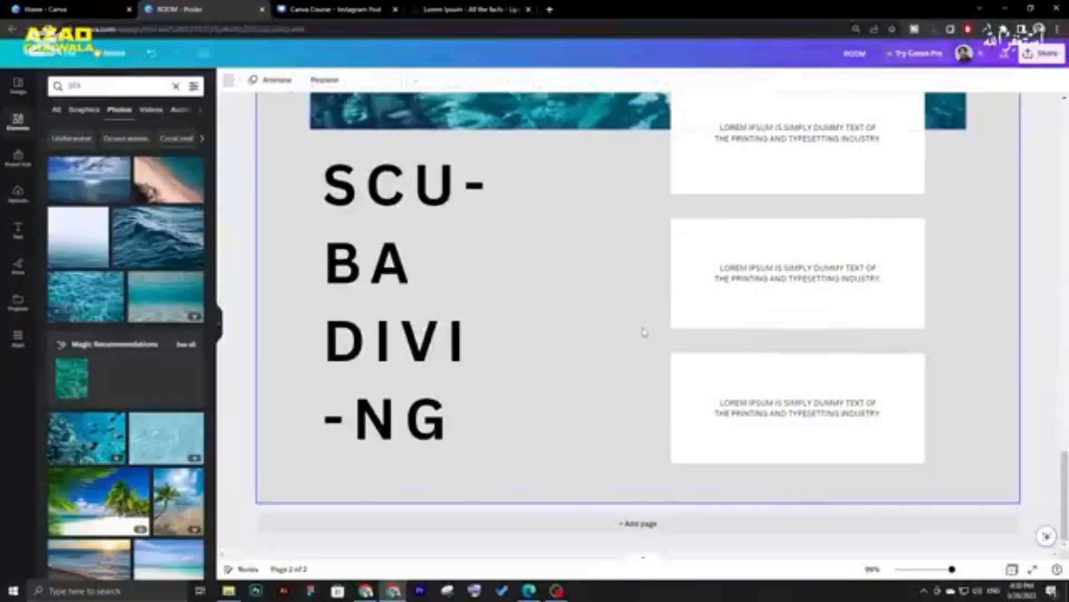
left_click(705, 429)
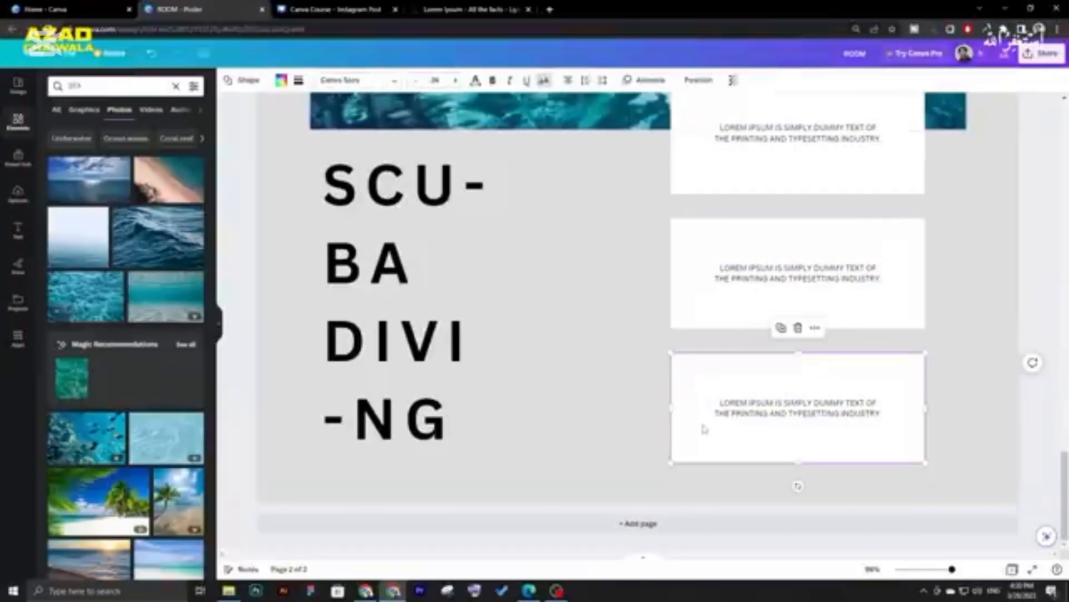
left_click(731, 412, "shift")
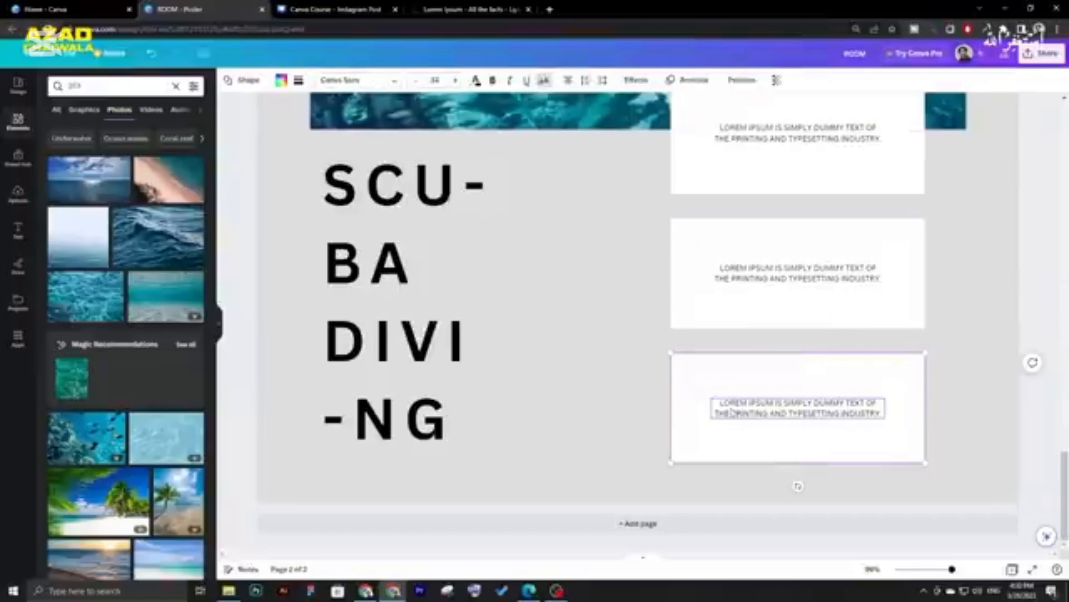
left_click(739, 83)
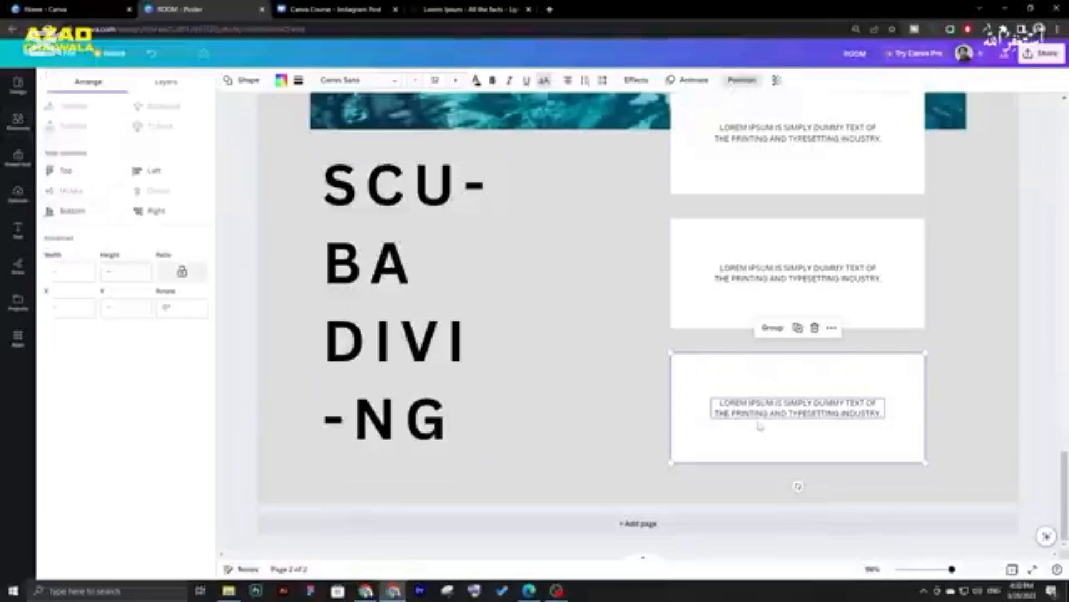
left_click(701, 309)
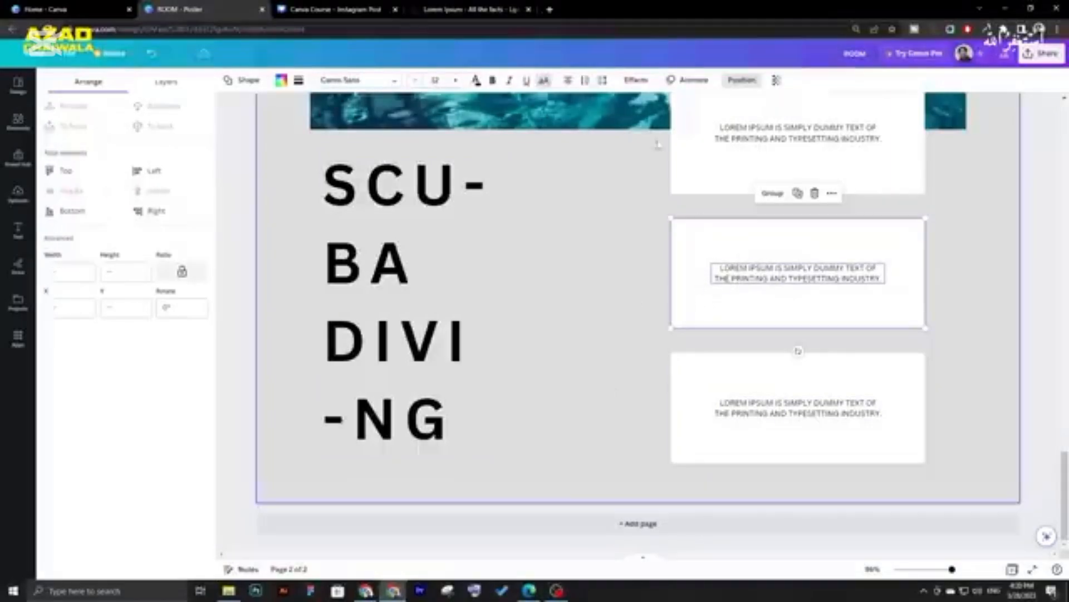
left_click(693, 144)
left_click(728, 142, "shift")
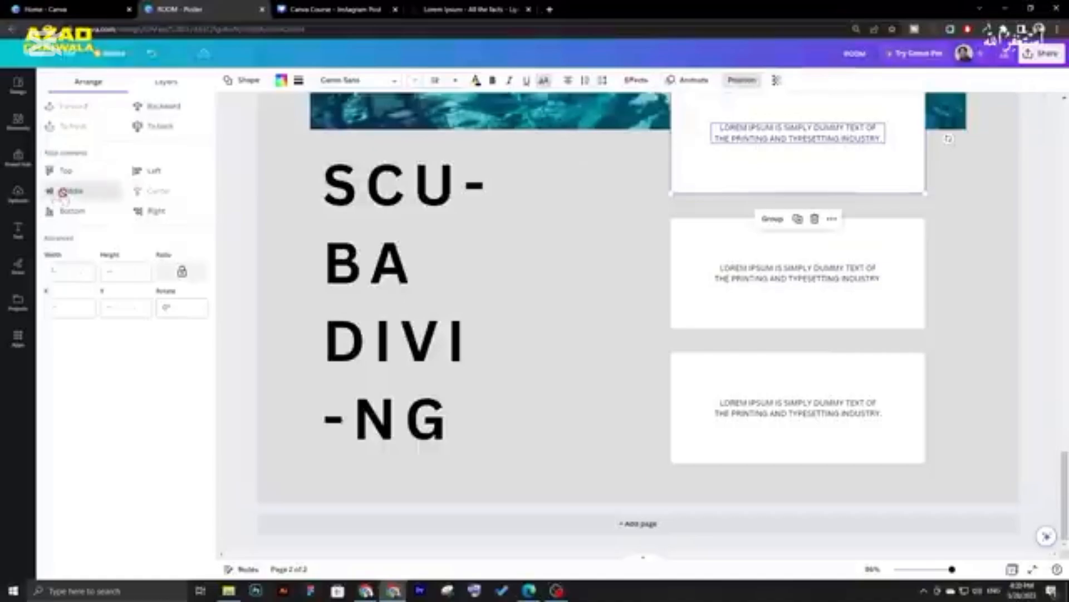
left_click(66, 190)
left_click(646, 239)
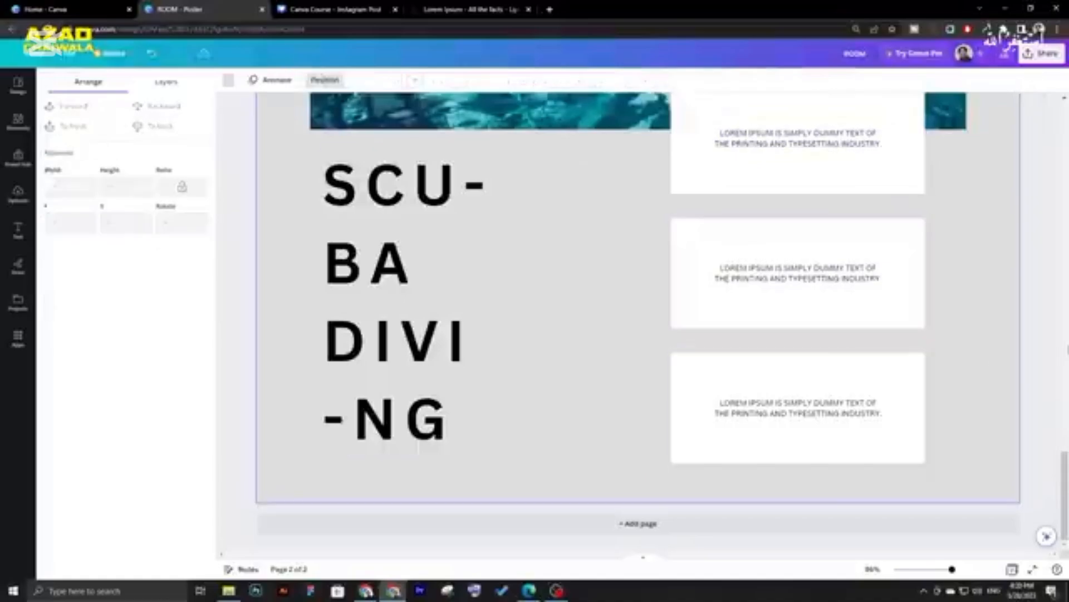
- Move the middle and lowest rectangles up with their texts to tighten the gaps in the stack
left_click(1048, 348)
scroll(1036, 346, "down", 3)
scroll(860, 352, "down", 1)
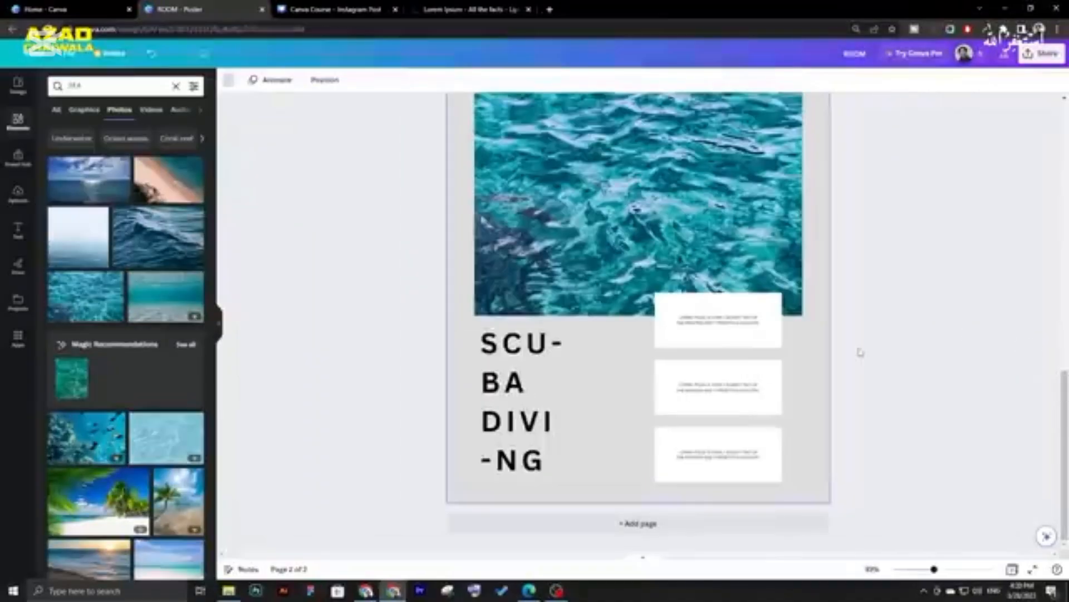
left_click(752, 375)
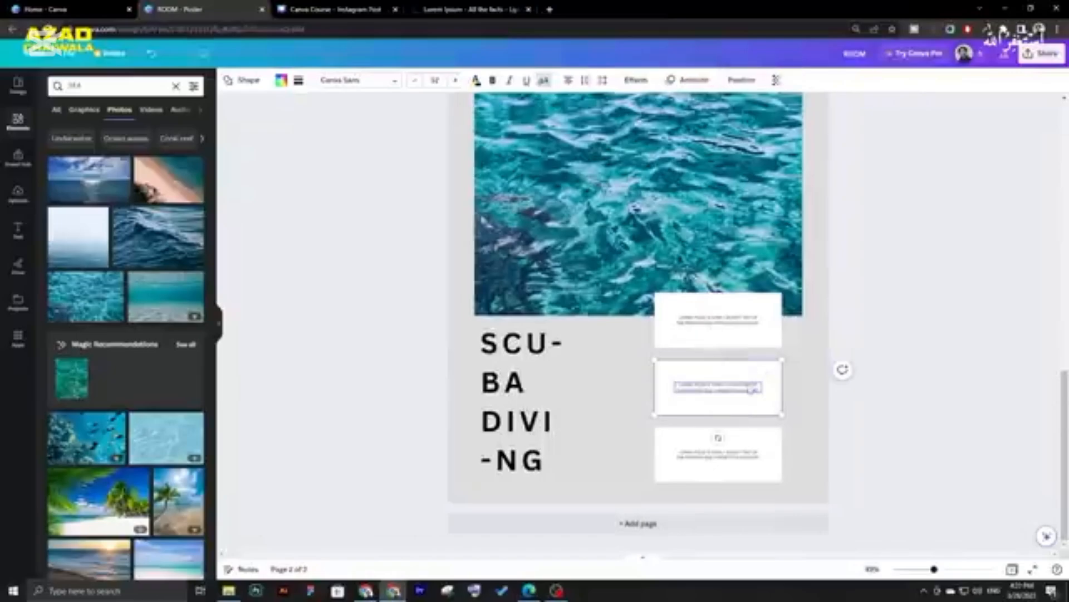
left_click_drag(751, 372, 754, 436)
left_click(762, 337)
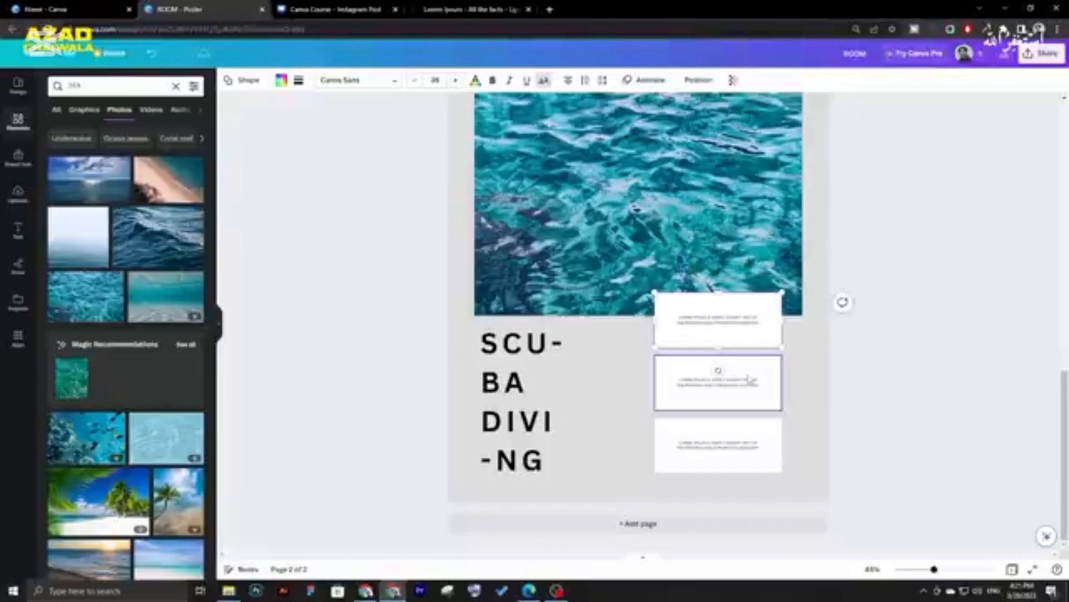
left_click(750, 381, "shift")
left_click(718, 432, "shift")
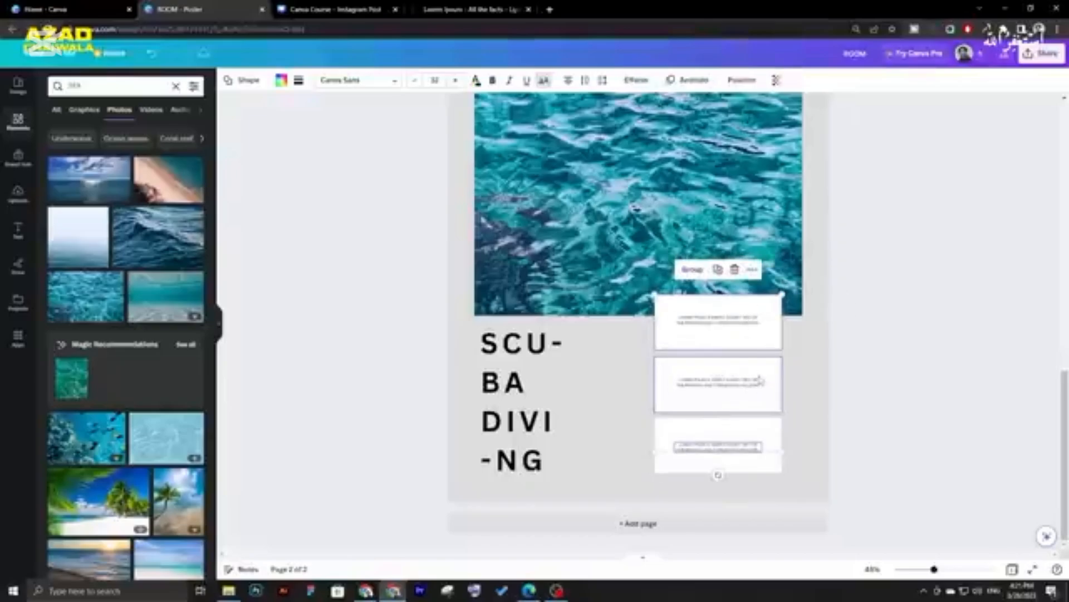
left_click(878, 410)
- Shift the SCUBA DIVING title slightly to the right and compare the poster with the Event Flyer pin on Pinterest
scroll(805, 418, "up", 2)
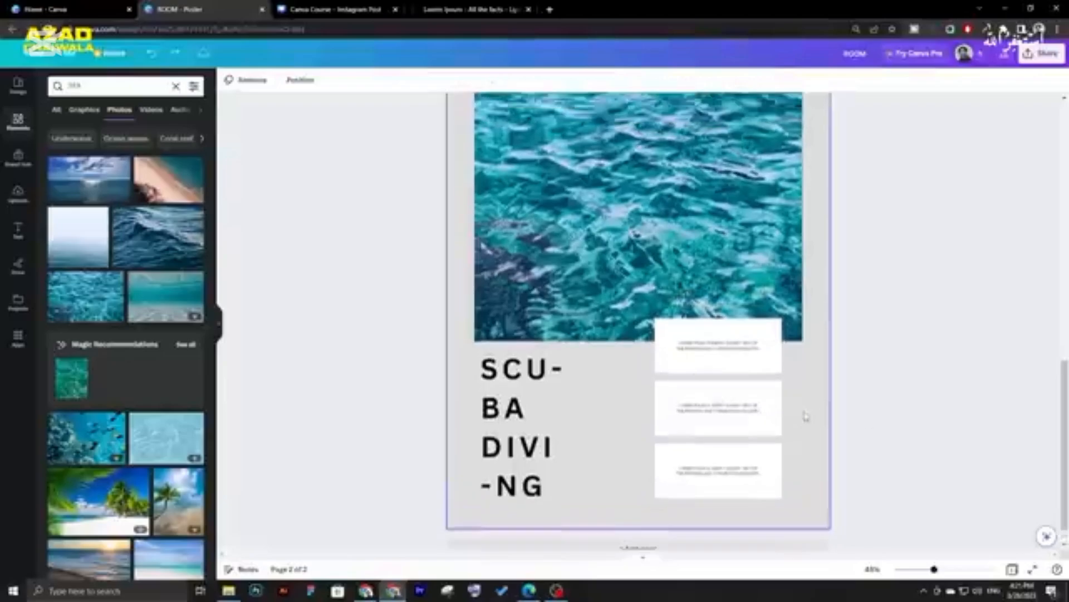
left_click(537, 436)
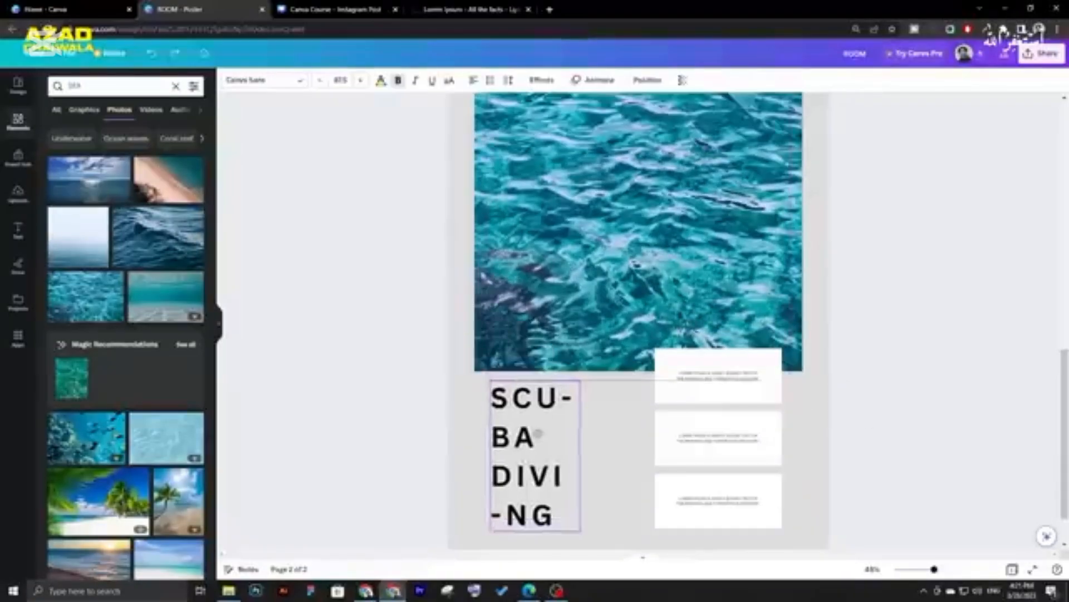
left_click(964, 413)
scroll(646, 458, "down", 2)
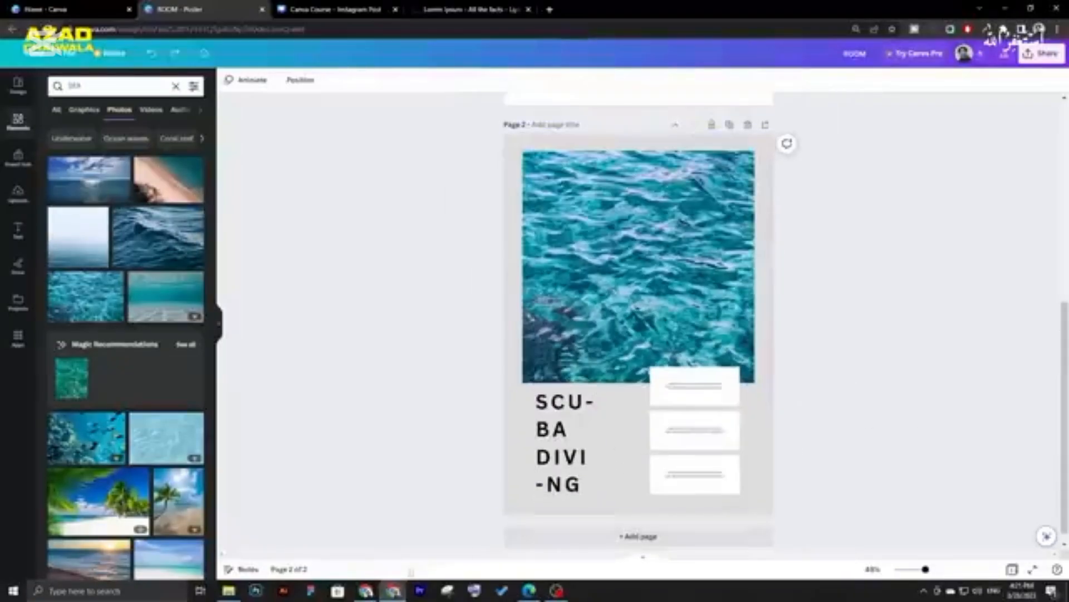
left_click(366, 590)
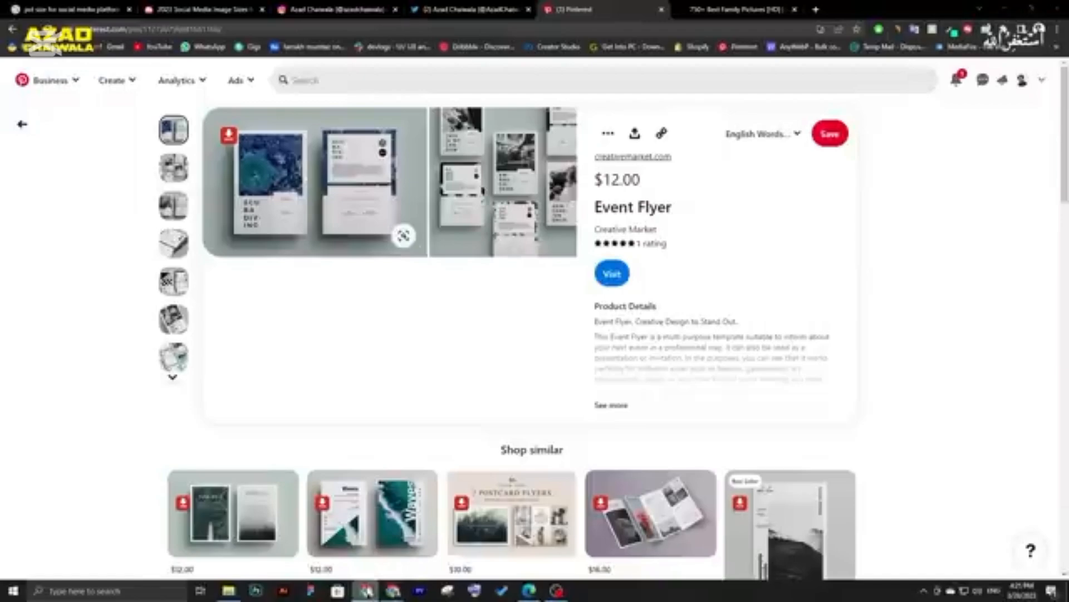
- Switch back to the poster in Canva and search the photos for TEXTURE
key("alt+Tab")
left_click(368, 592)
left_click(367, 592)
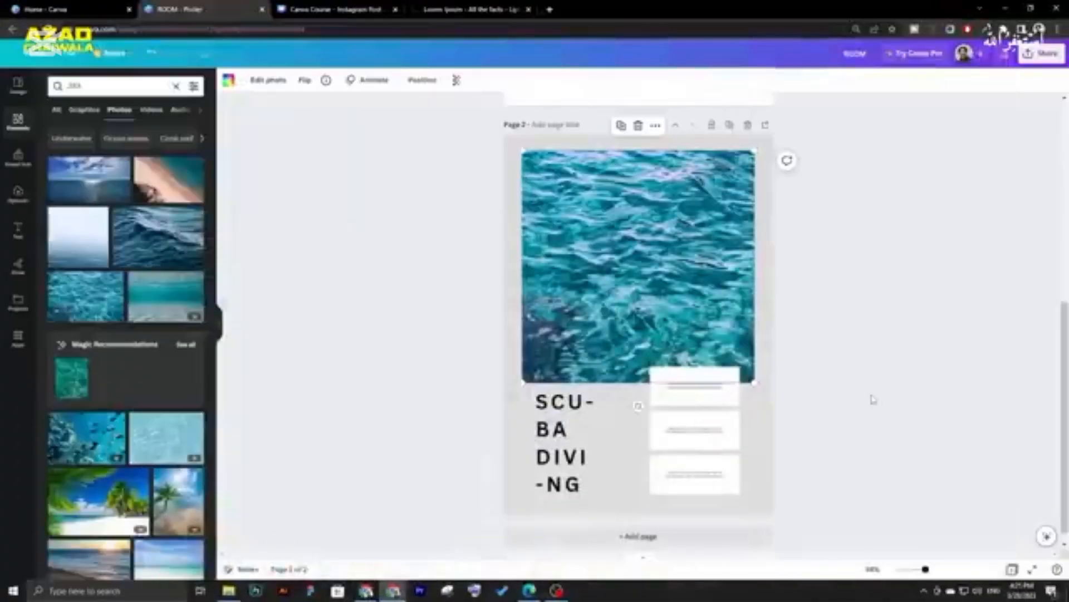
left_click(871, 397)
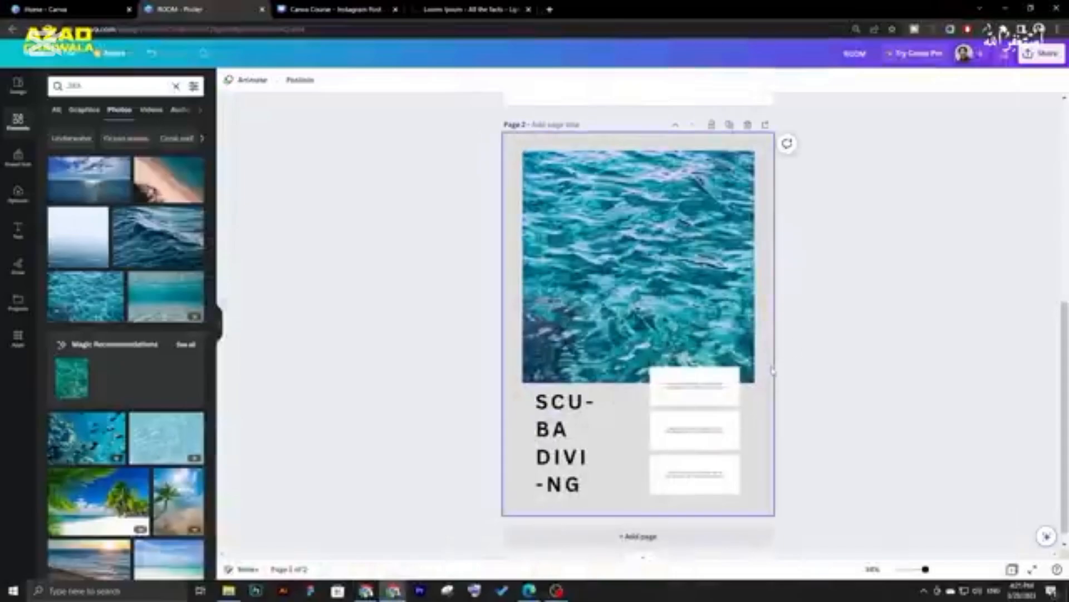
left_click(97, 83)
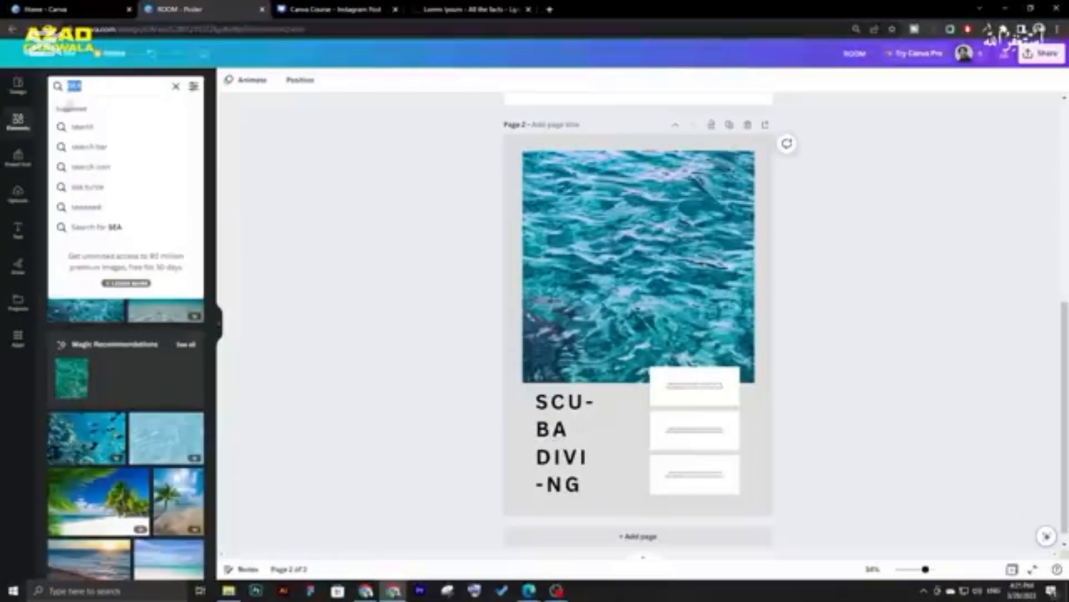
type("TEXTURE")
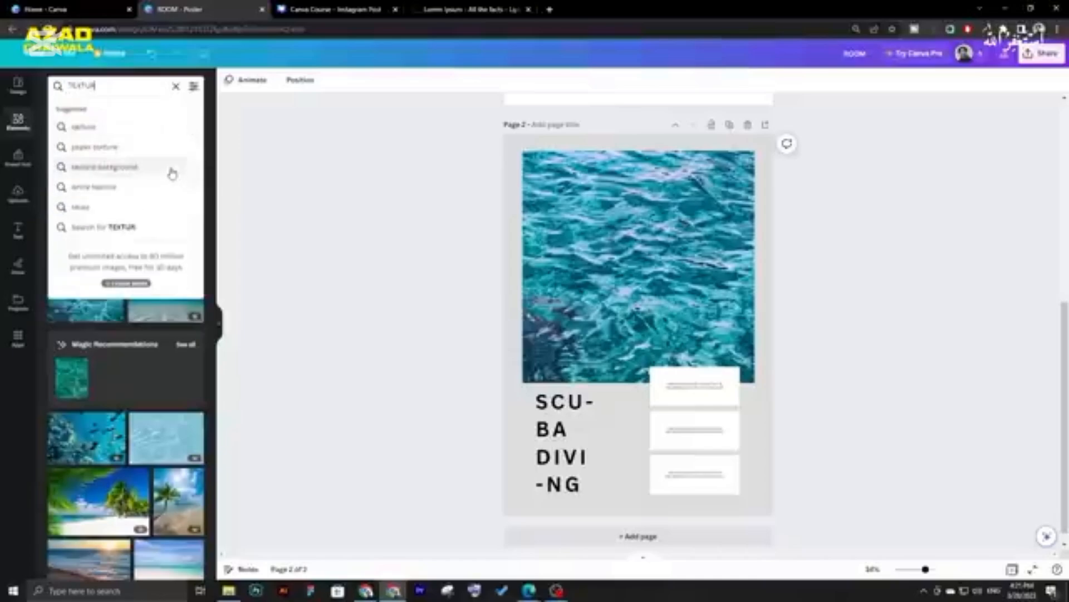
key("Return")
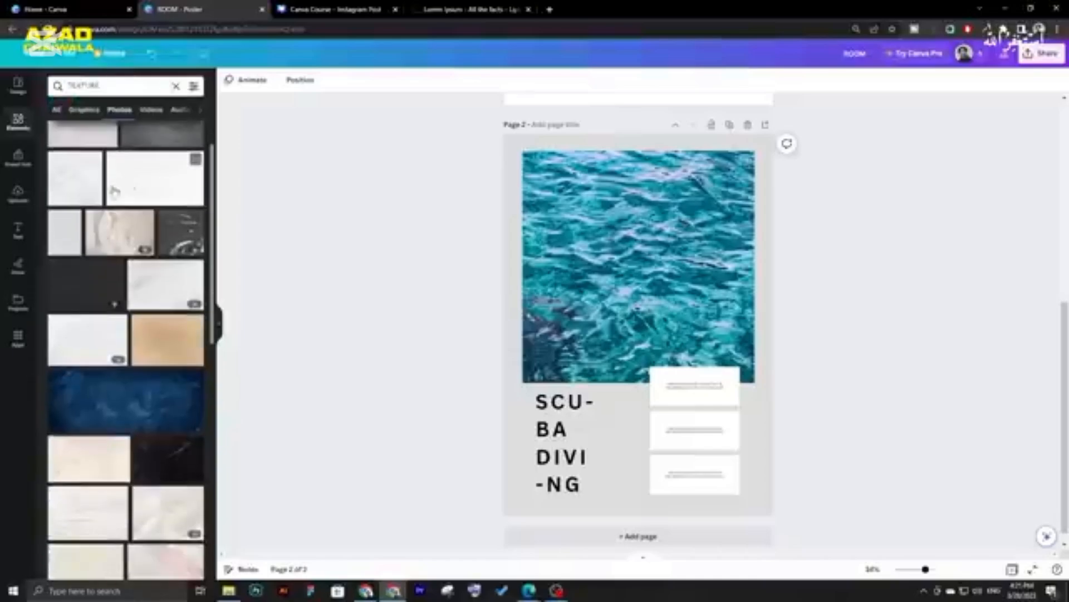
- Add the light grey plaster texture photo to page 2, enlarge it to cover the whole page and send it to the back
left_click(109, 165)
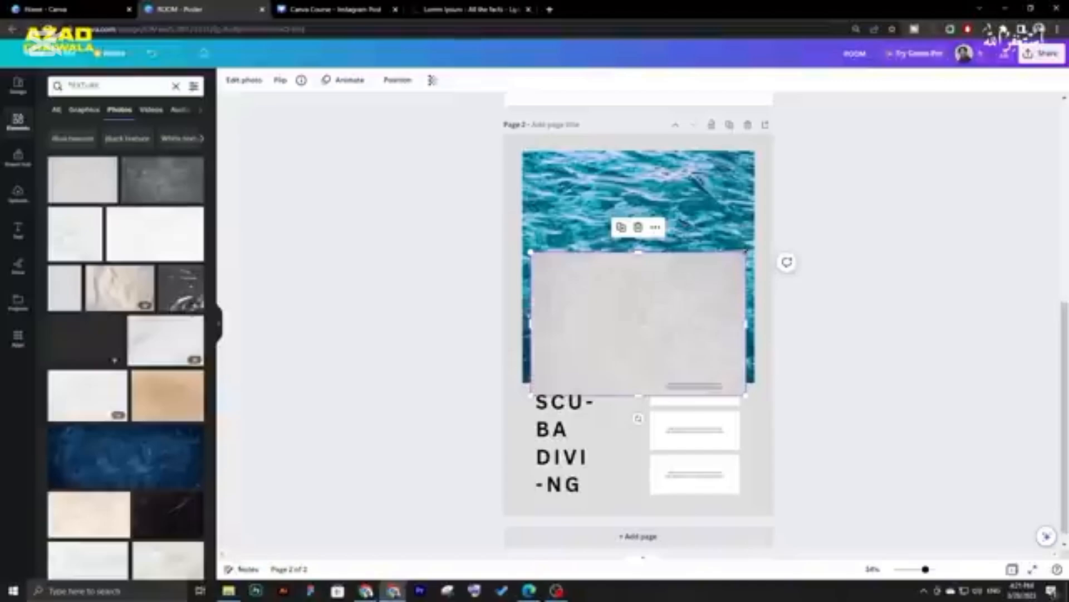
left_click_drag(747, 252, 962, 185)
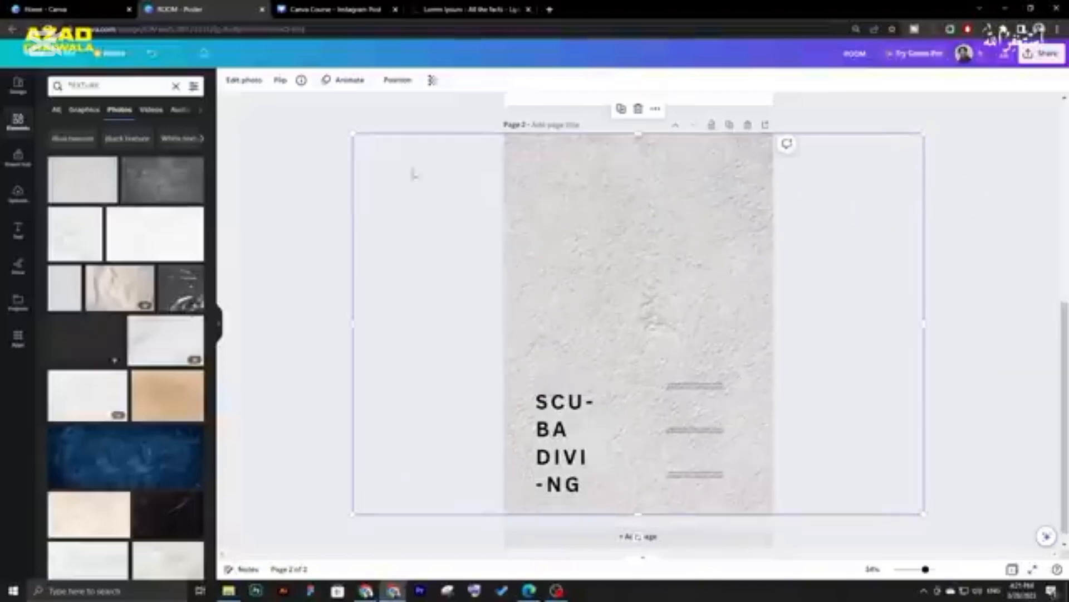
left_click(398, 81)
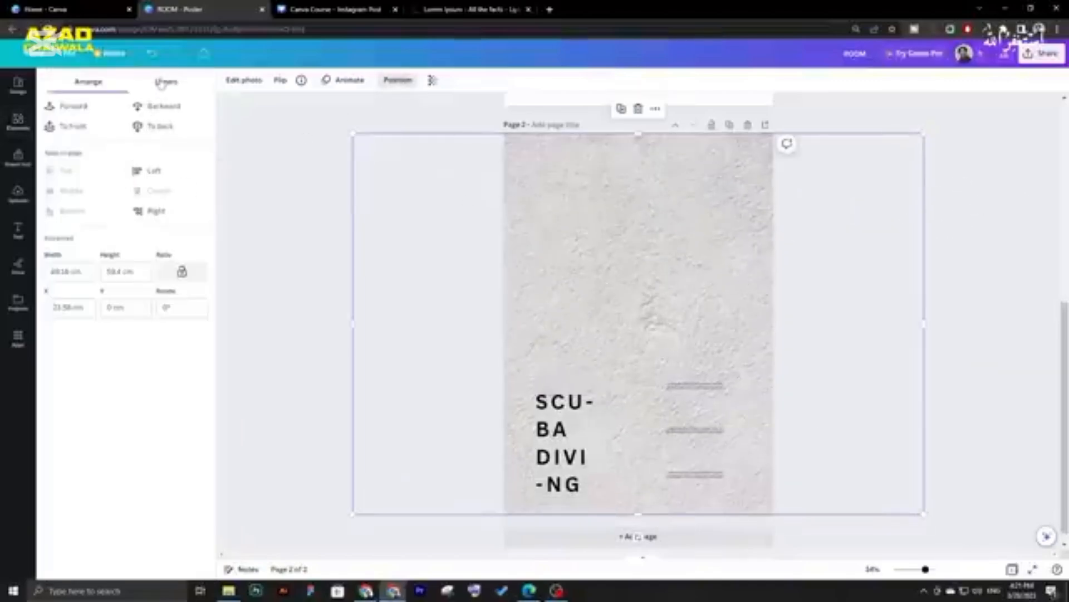
left_click(163, 82)
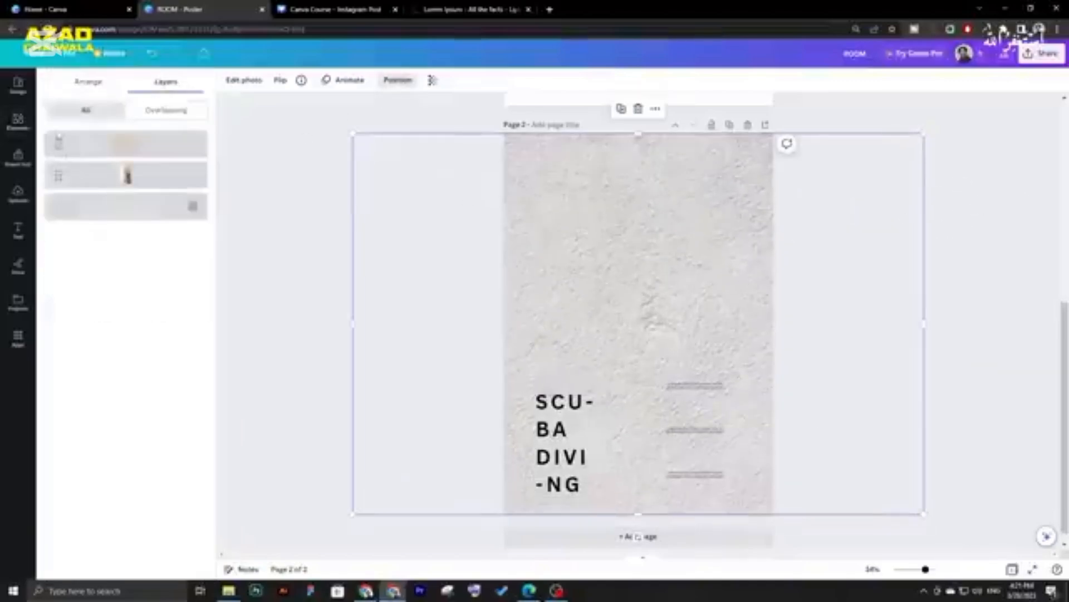
left_click(151, 109)
left_click(94, 111)
left_click(87, 81)
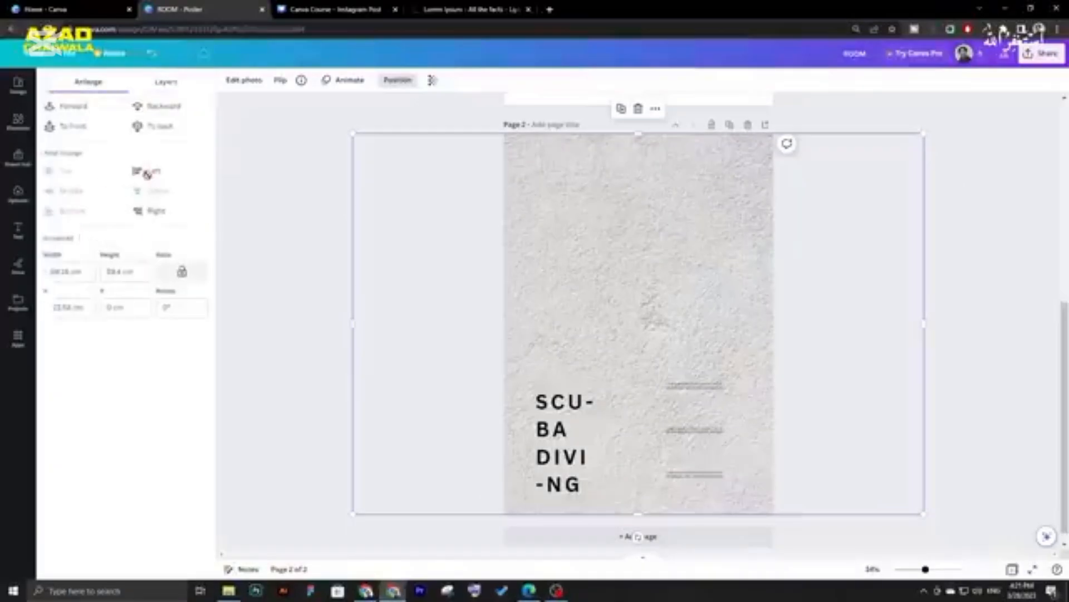
left_click(159, 126)
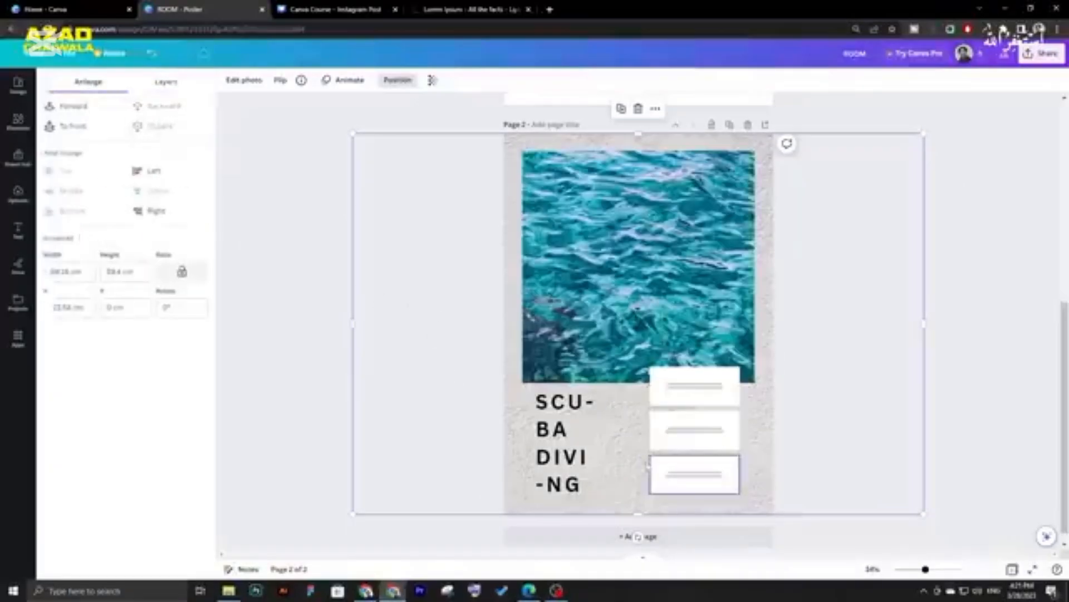
- Fade the texture photo until it is almost fully transparent and make it the background of page 2
left_click(436, 88)
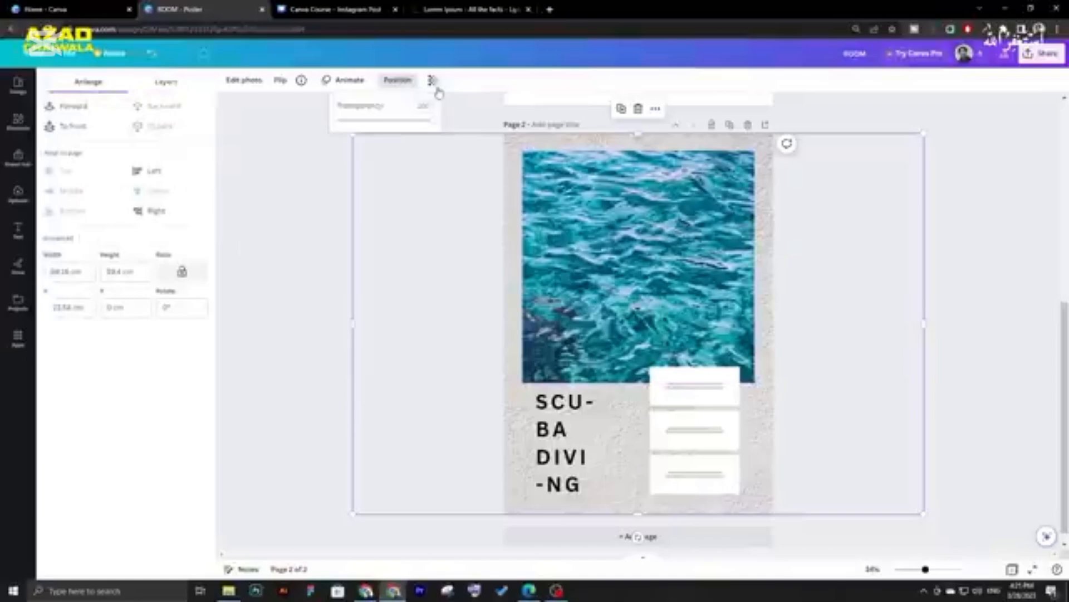
left_click_drag(428, 122, 348, 132)
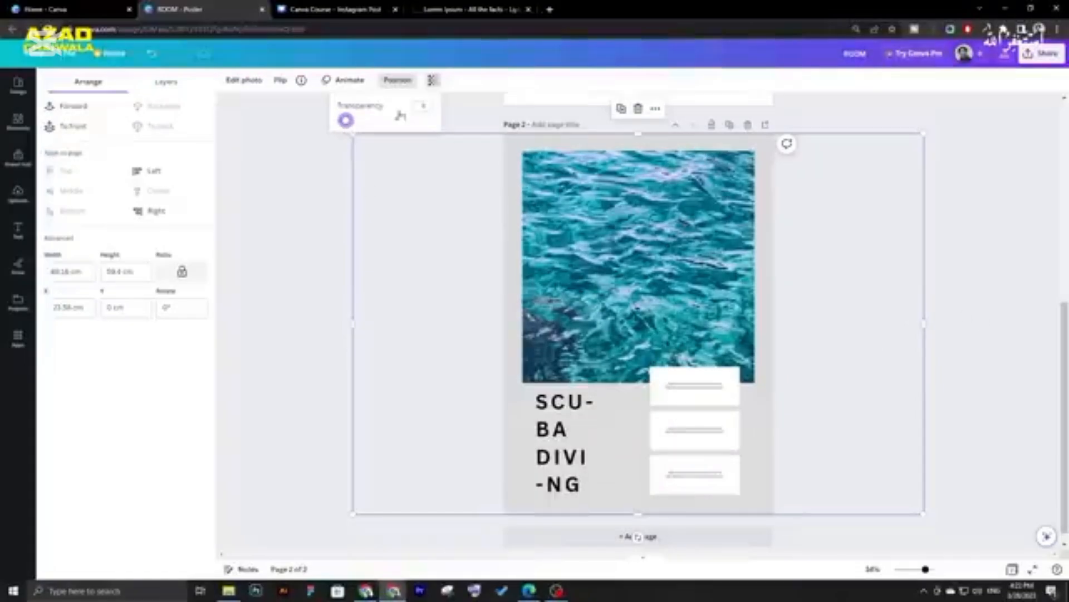
mouse_move(345, 128)
left_mouse_down()
mouse_move(331, 130)
mouse_move(344, 131)
left_mouse_up()
left_click(508, 122)
left_click(479, 126)
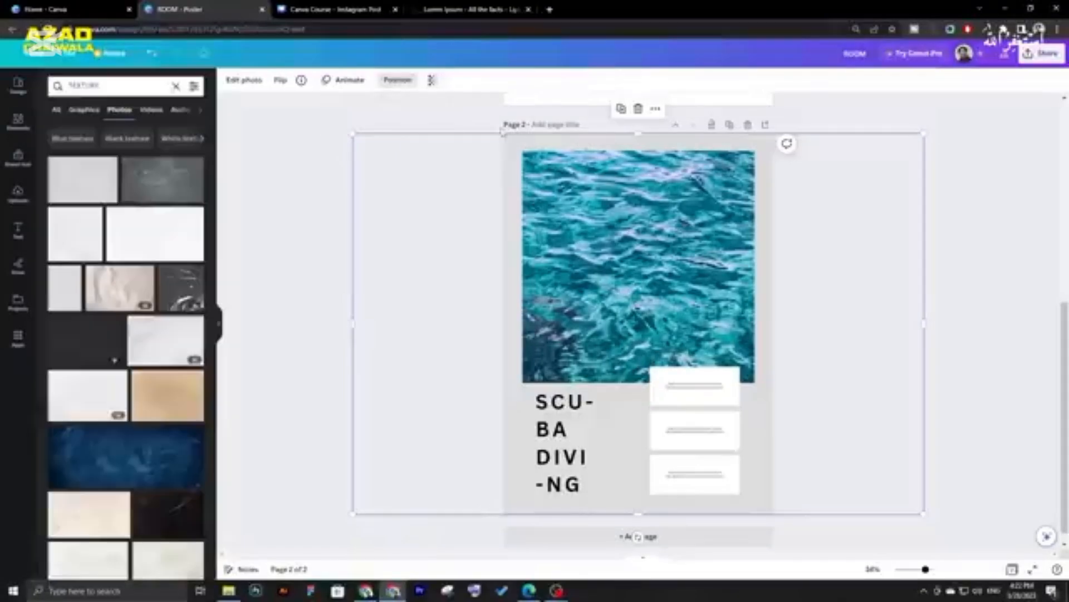
key("Delete")
- Set the background colour behind the texture on page 2 to a custom near-white
left_click(513, 177)
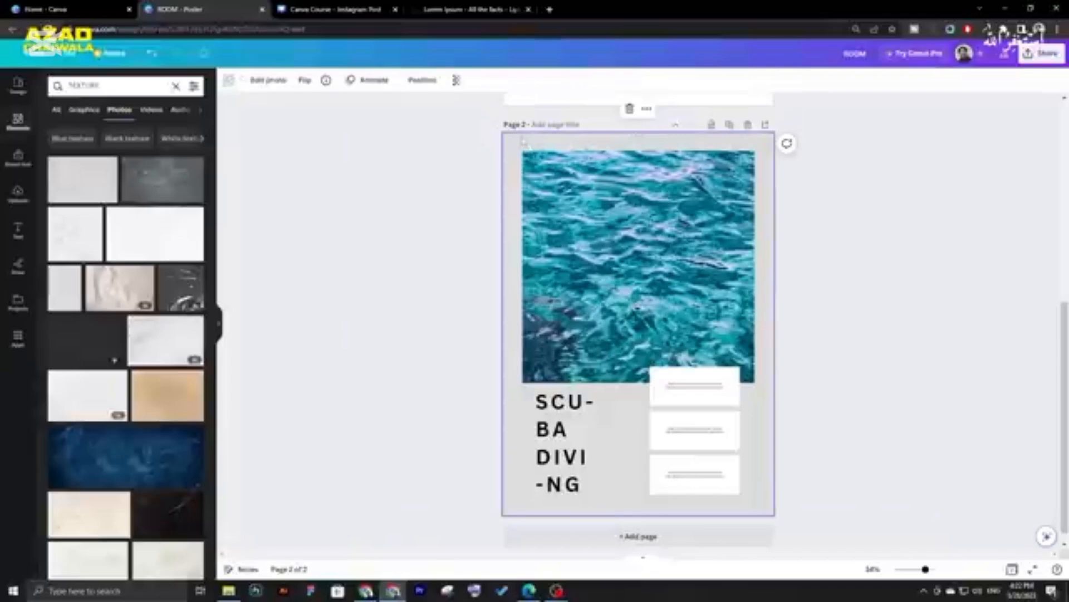
left_click(229, 81)
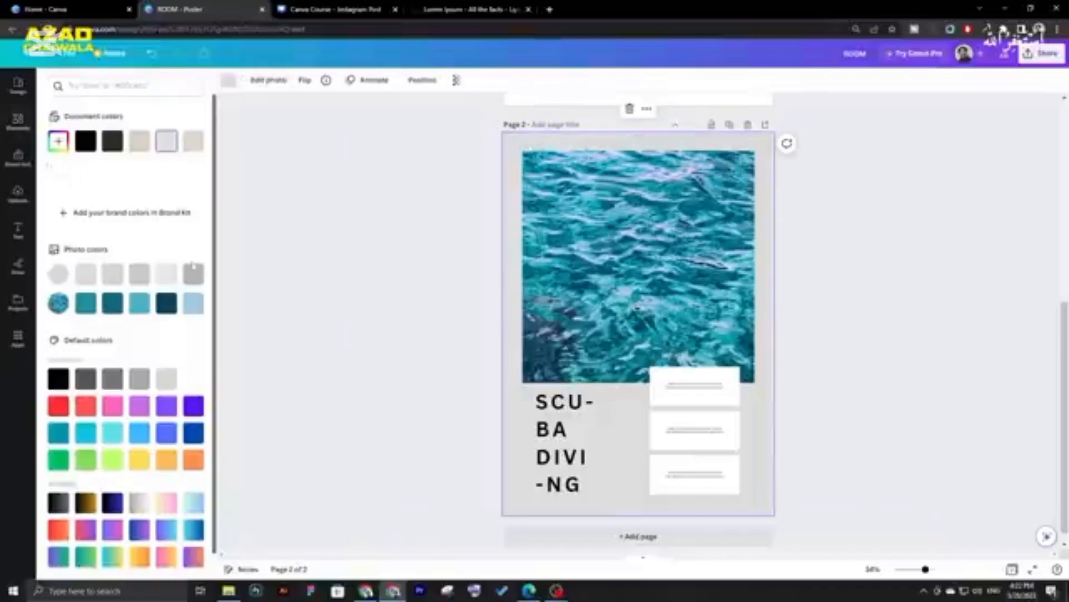
left_click(58, 140)
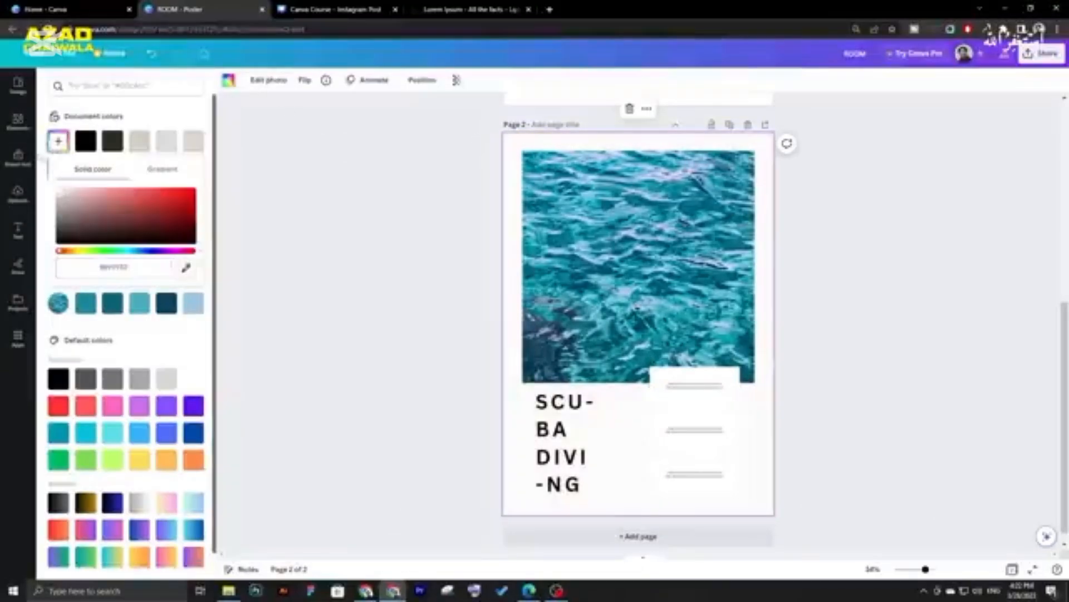
left_click(357, 246)
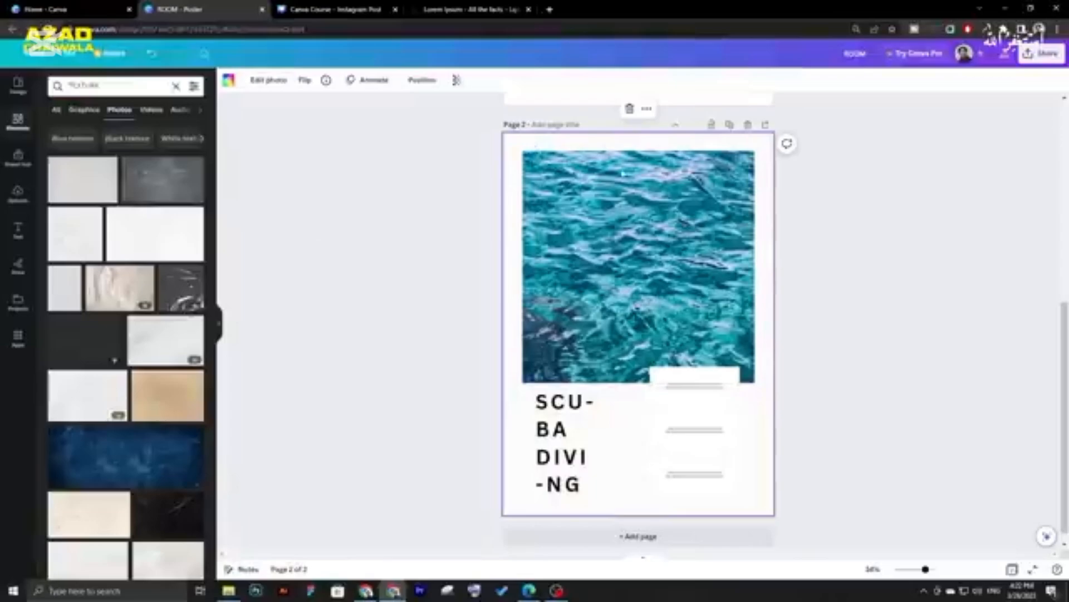
- Make the background texture on page 2 slightly more opaque
double_click(752, 422)
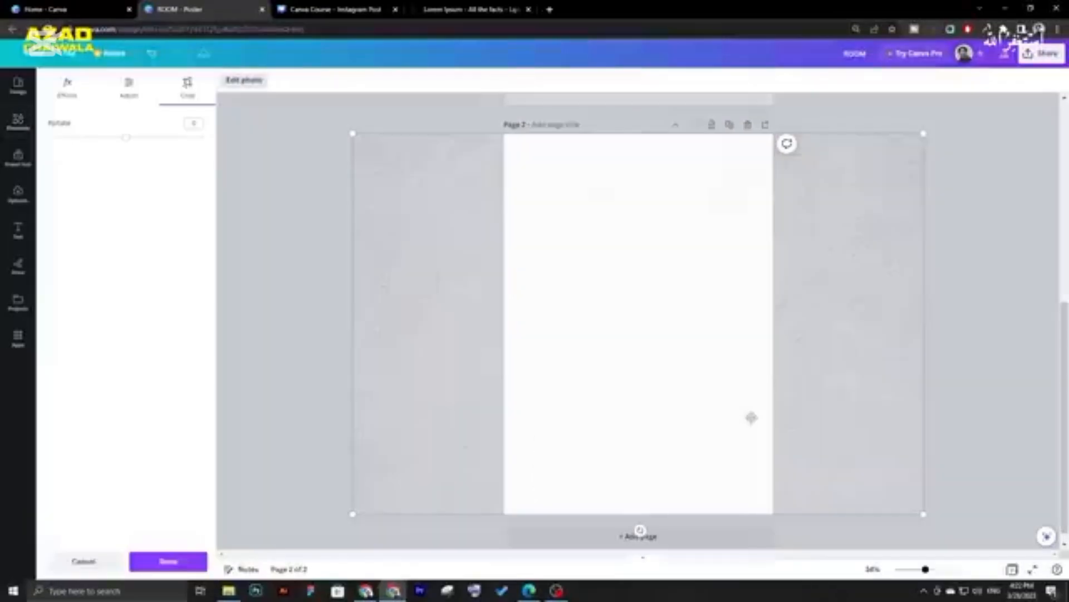
left_click(998, 226)
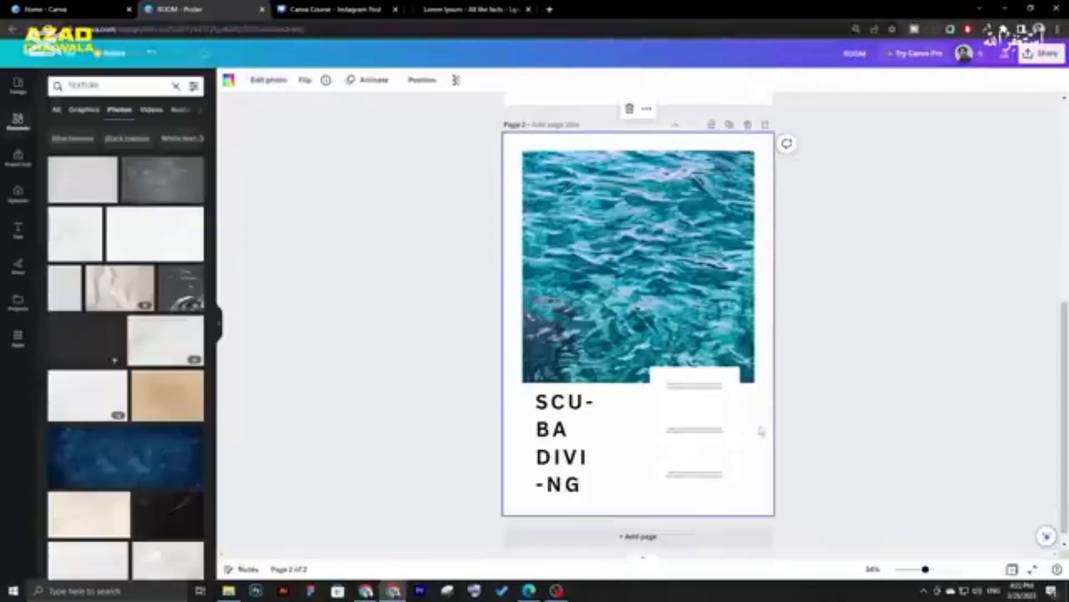
left_click(456, 80)
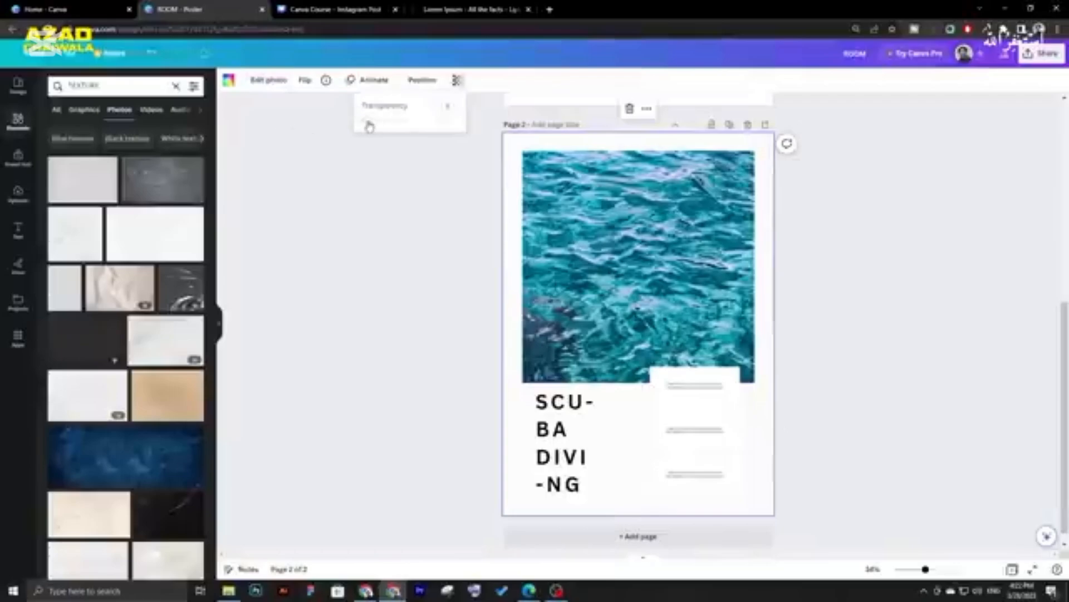
mouse_move(375, 125)
left_mouse_down()
mouse_move(423, 126)
mouse_move(378, 136)
left_mouse_up()
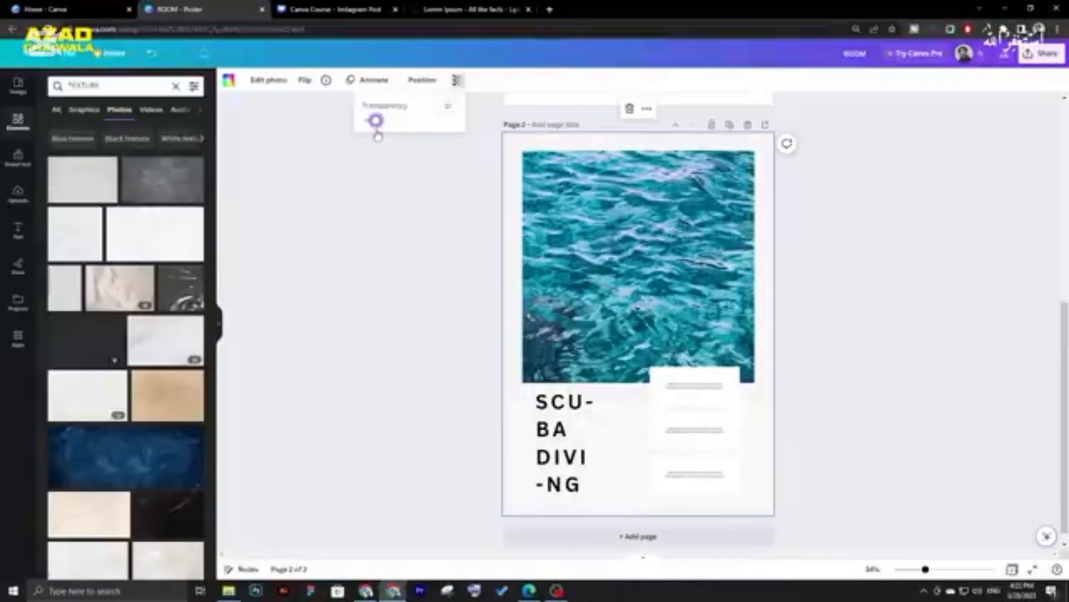
left_click(425, 212)
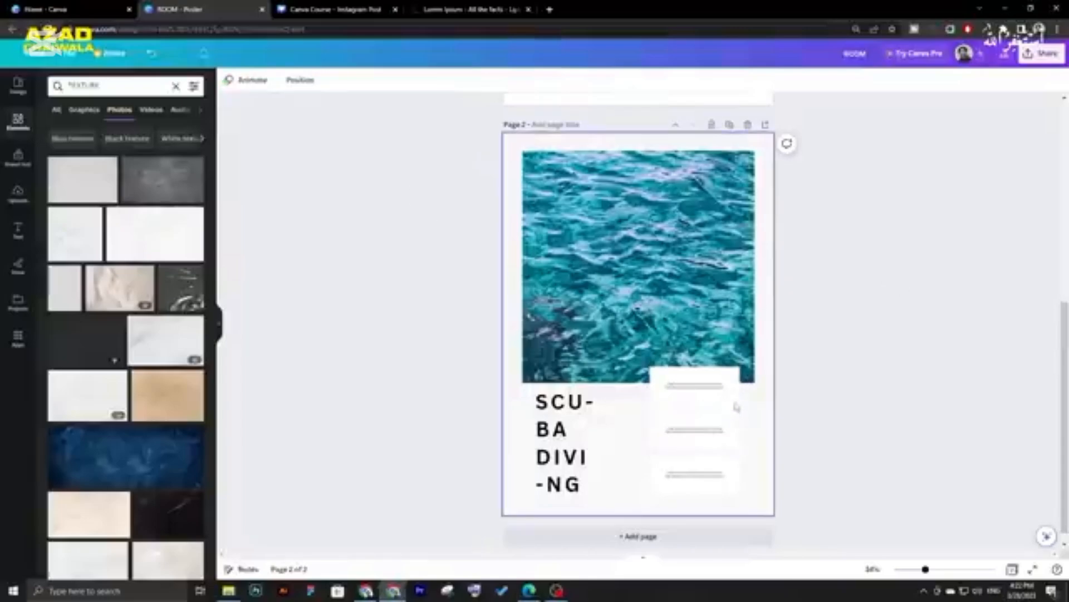
- Select the three text rectangles, try grey photo colours as their fill and settle on a custom near-white
left_click(733, 426)
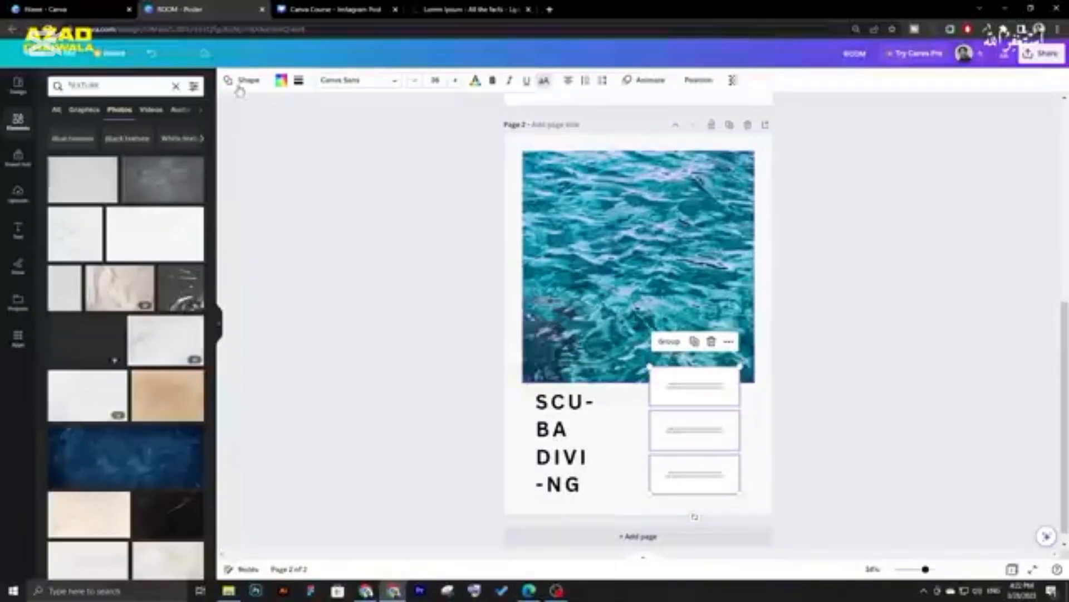
left_click(231, 82)
left_click(240, 80)
left_click(281, 80)
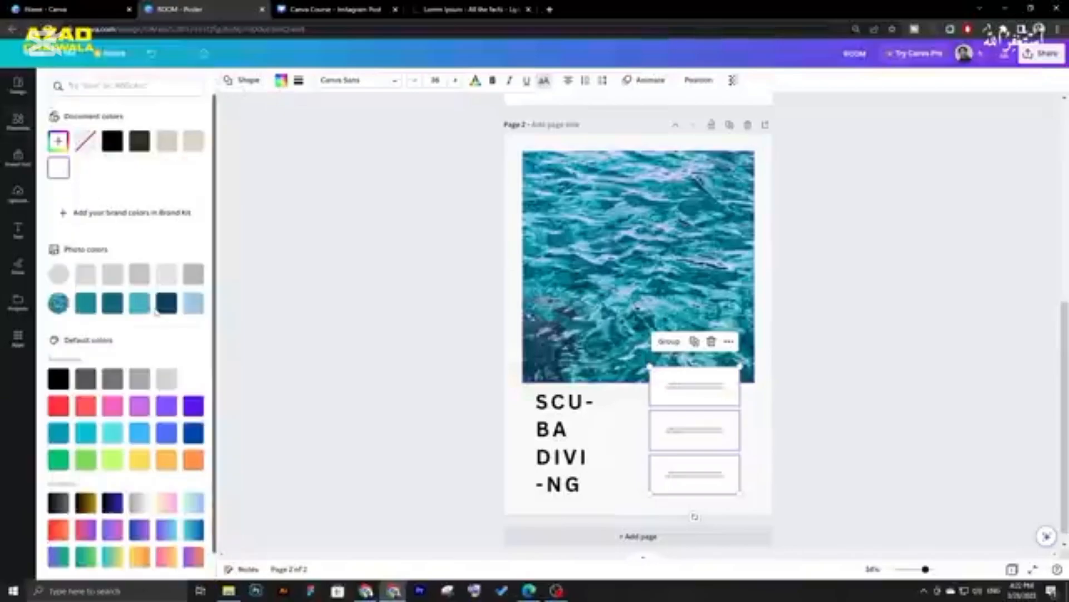
left_click(167, 277)
left_click(194, 275)
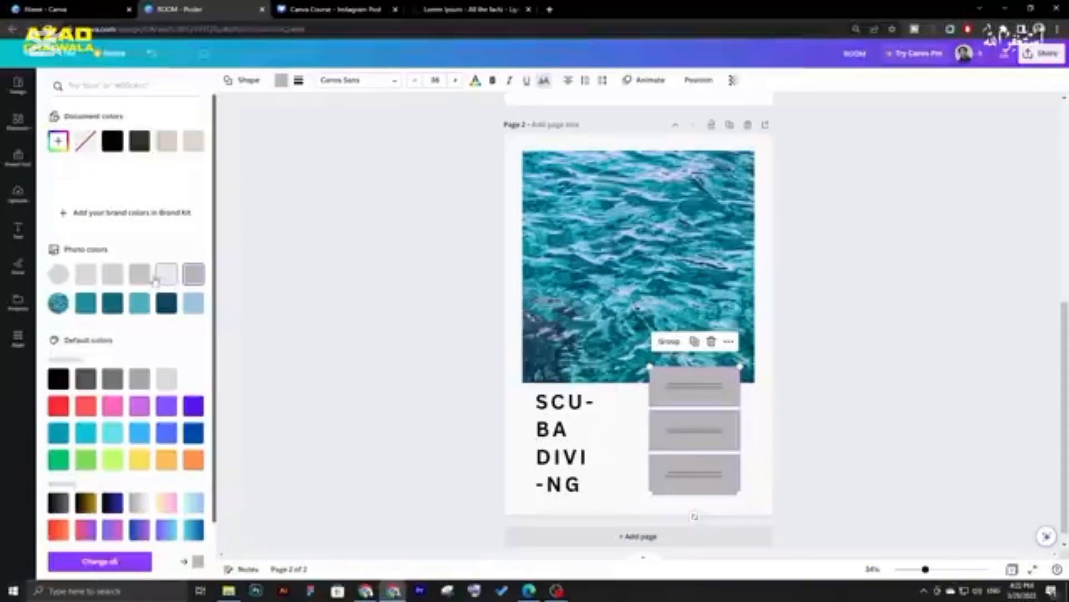
left_click(59, 142)
left_click_drag(65, 210, 52, 191)
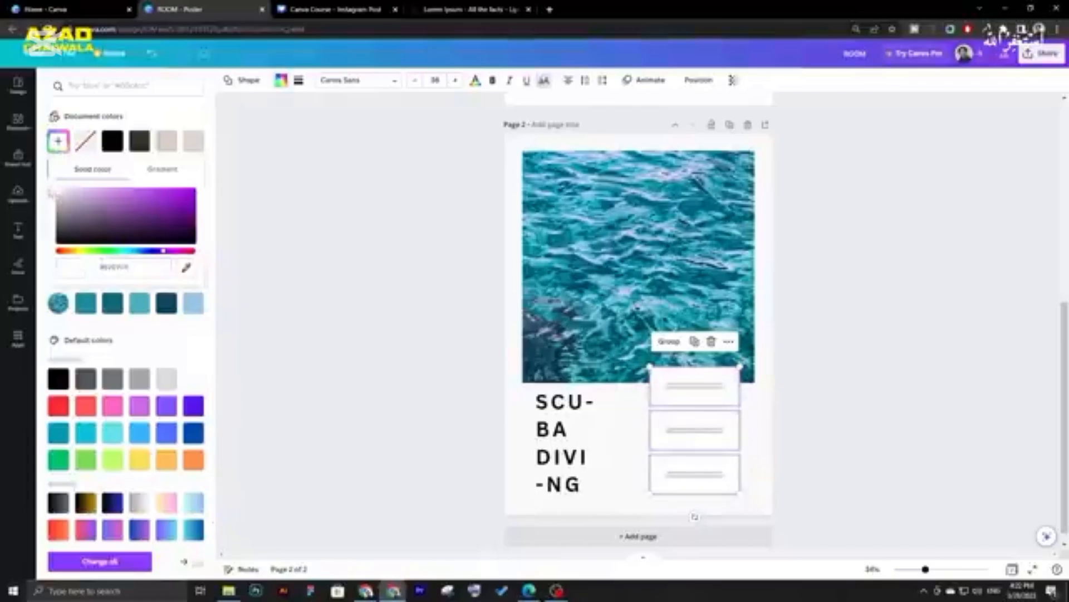
left_click(371, 264)
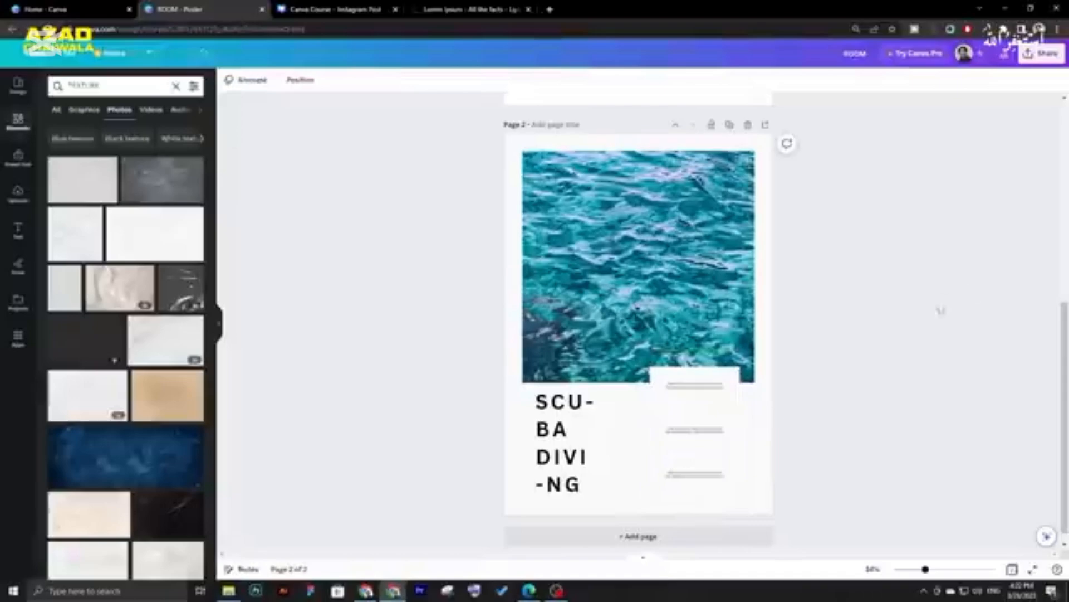
left_click(394, 590)
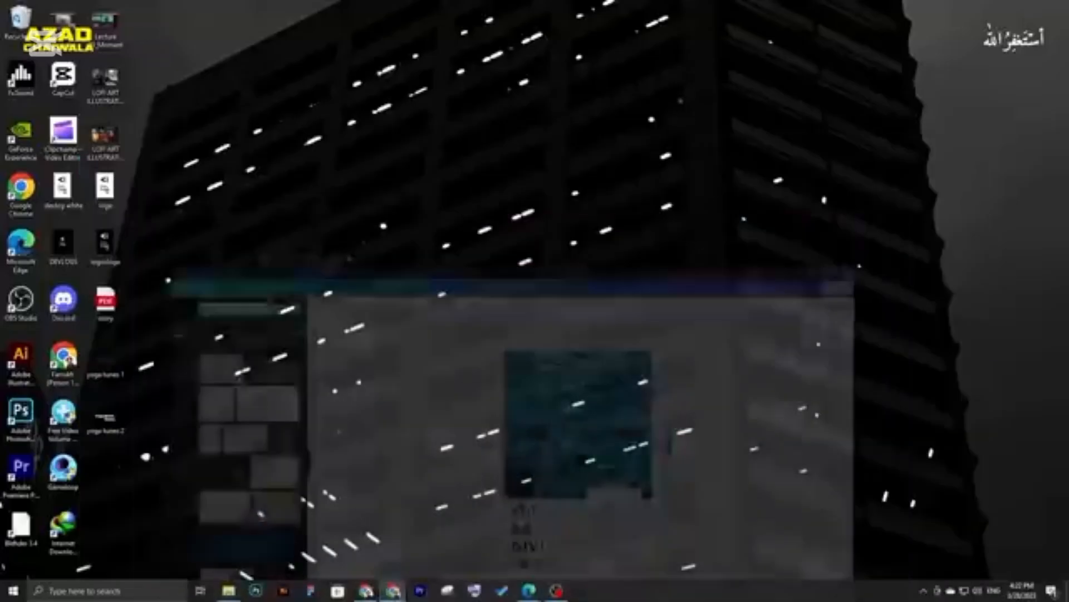